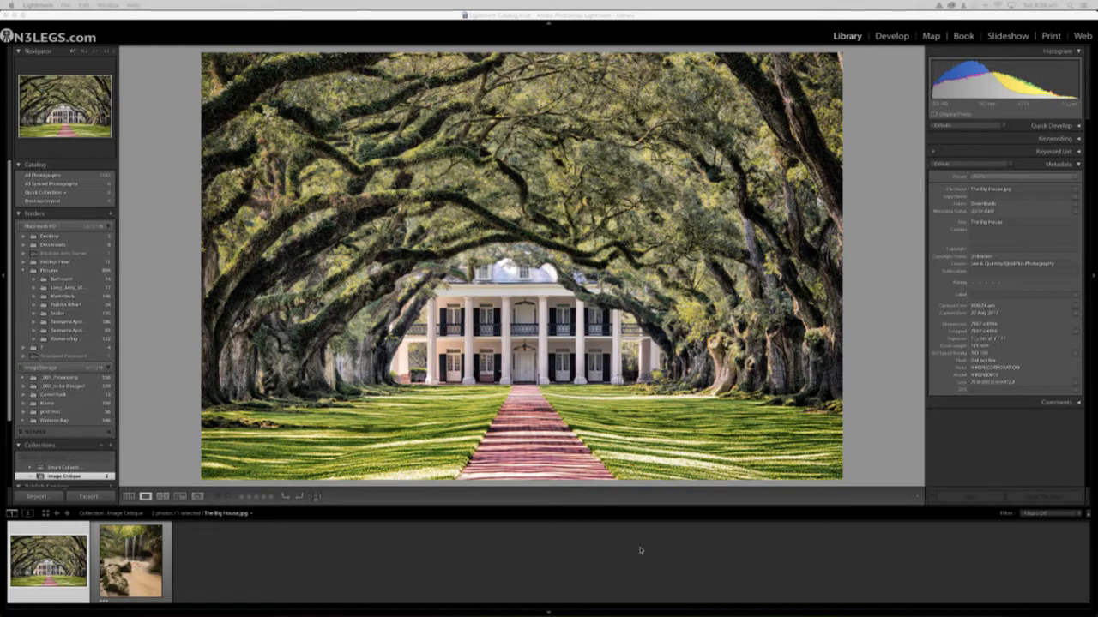
Step: Select the waterfall photo CC Falls-L-Edit.tif and open it in Photoshop as a copy with Lightroom adjustments
left_click(145, 558)
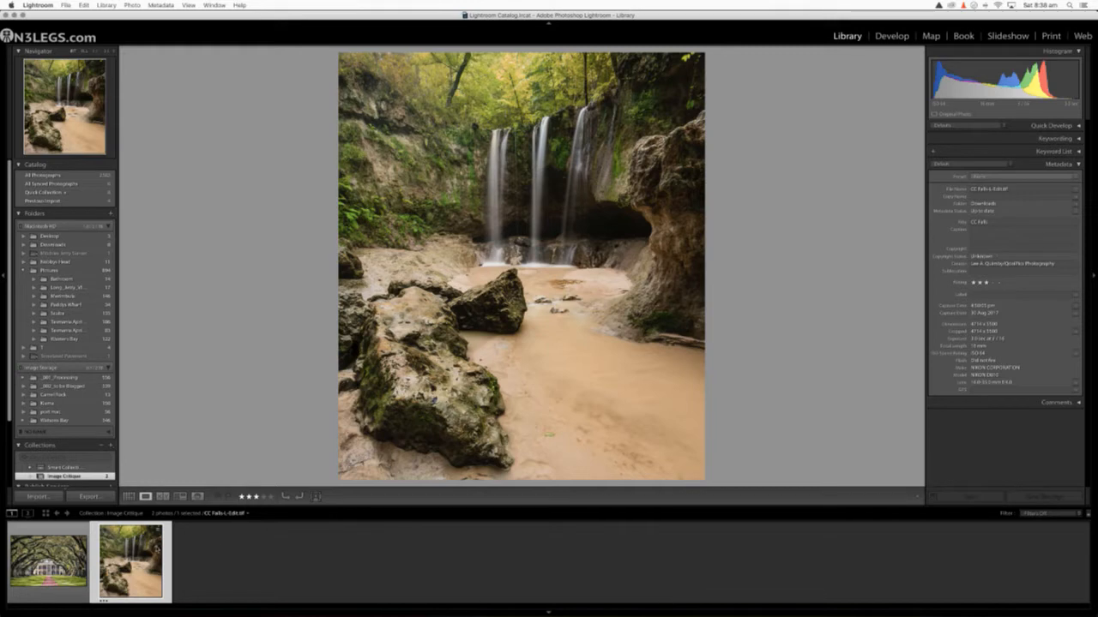
right_click(146, 559)
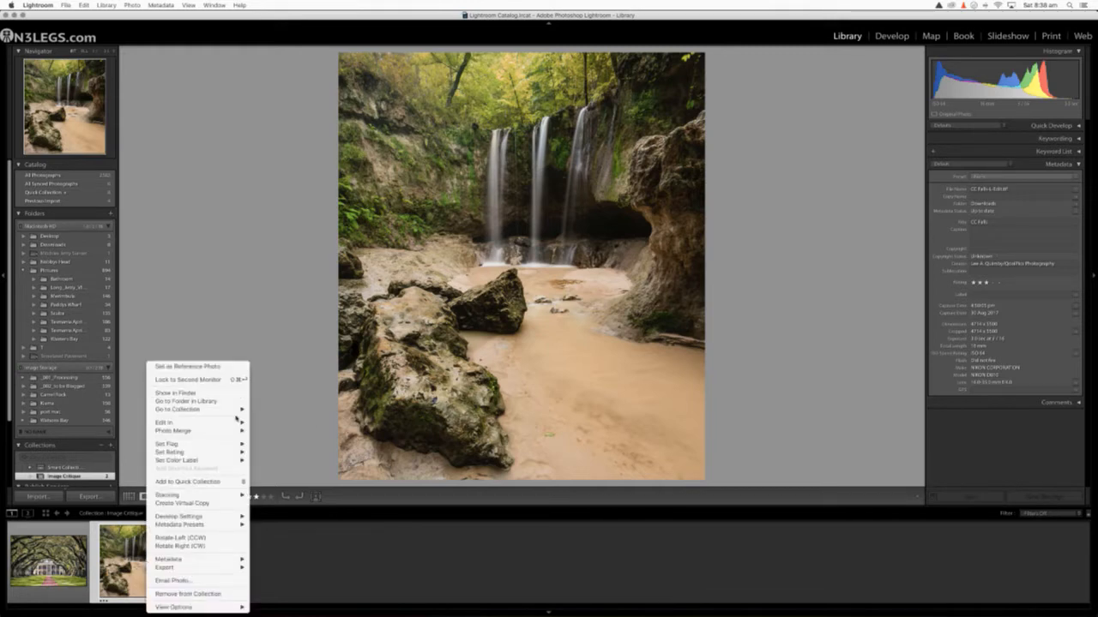
mouse_move(223, 423)
left_click(296, 424)
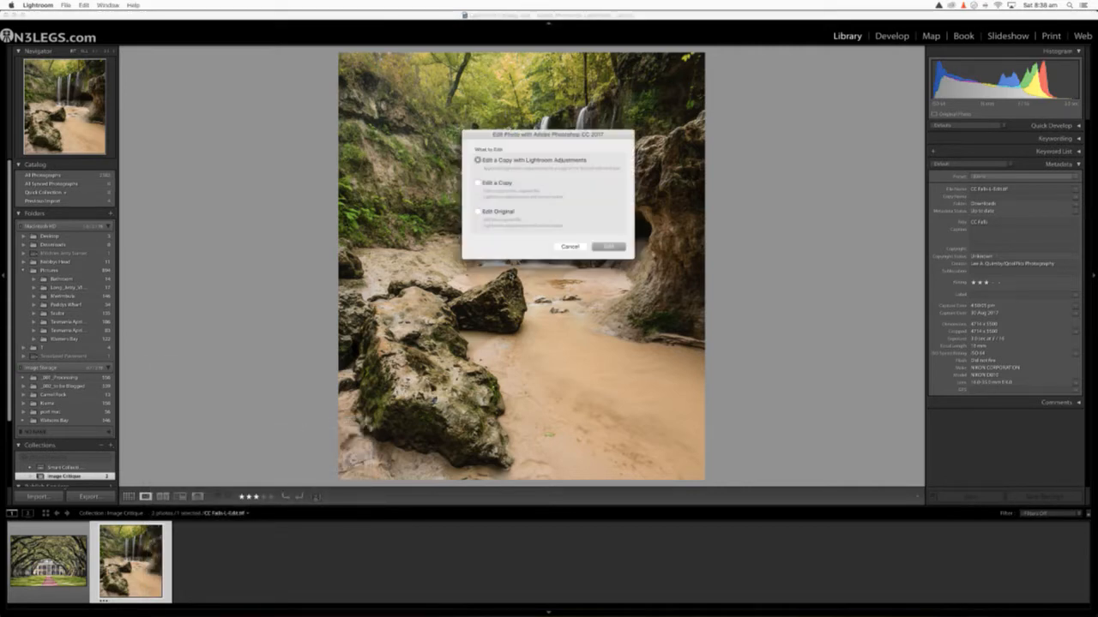
left_click(612, 246)
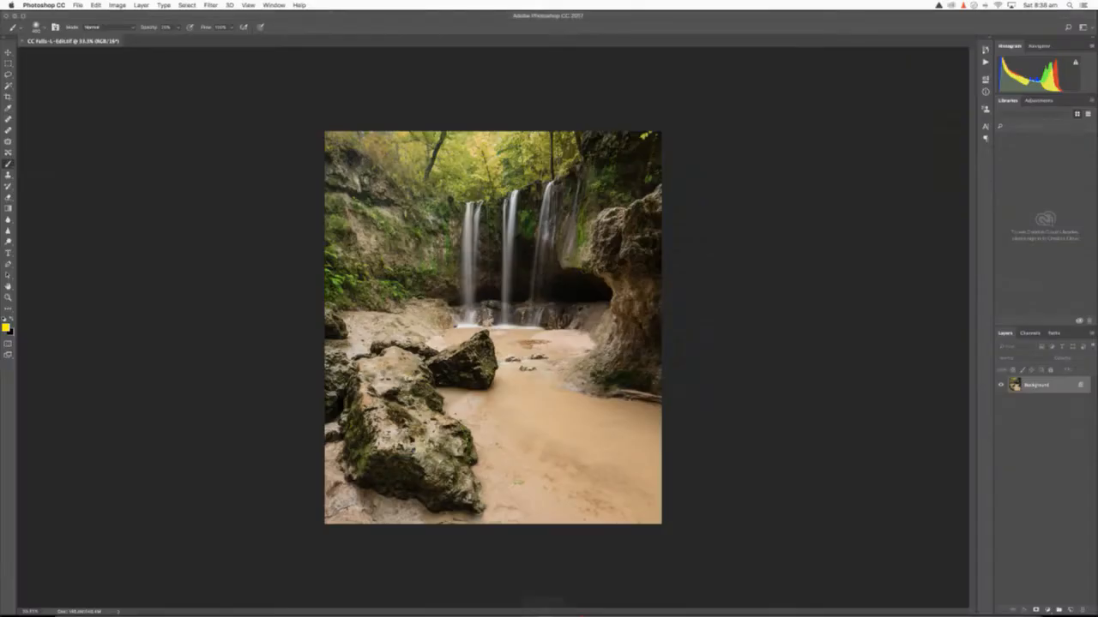
Step: Add four empty layers above the background and make Layer 1 the active layer
left_click(1069, 611)
left_click(1069, 610)
left_click(1069, 611)
left_click(1070, 610)
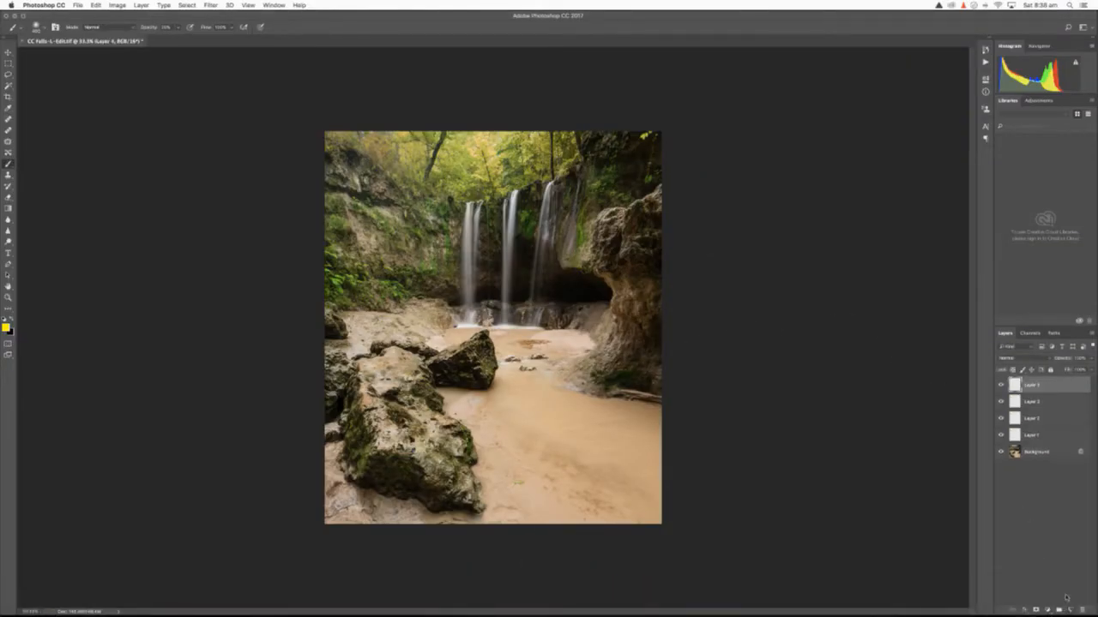
left_click(1042, 437)
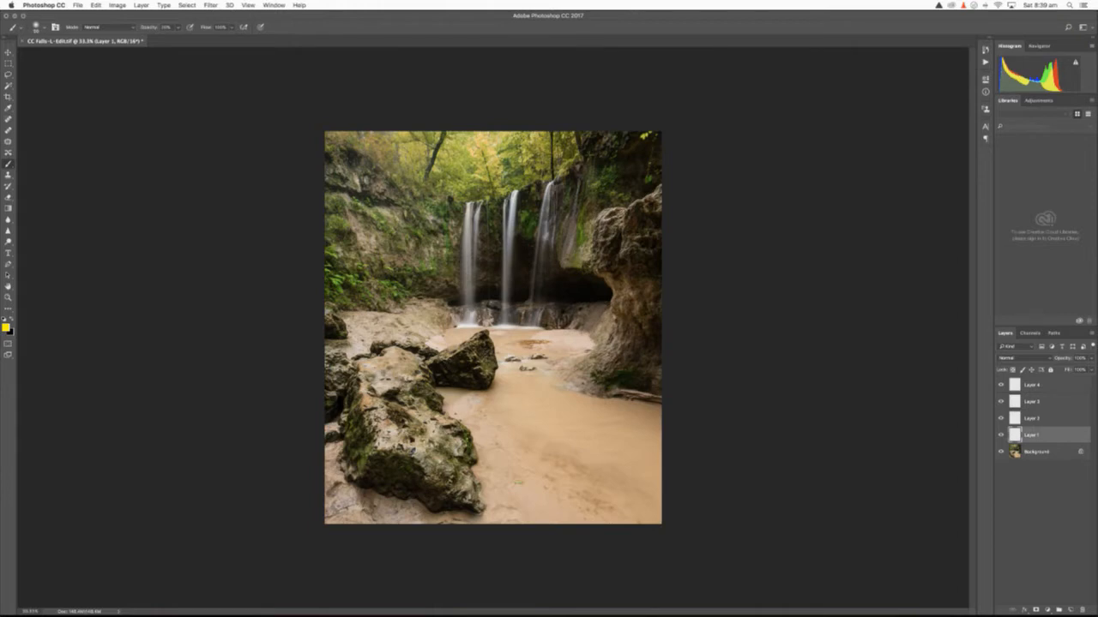
mouse_move(424, 339)
left_mouse_down()
mouse_move(377, 347)
mouse_move(367, 472)
mouse_move(438, 508)
left_mouse_up()
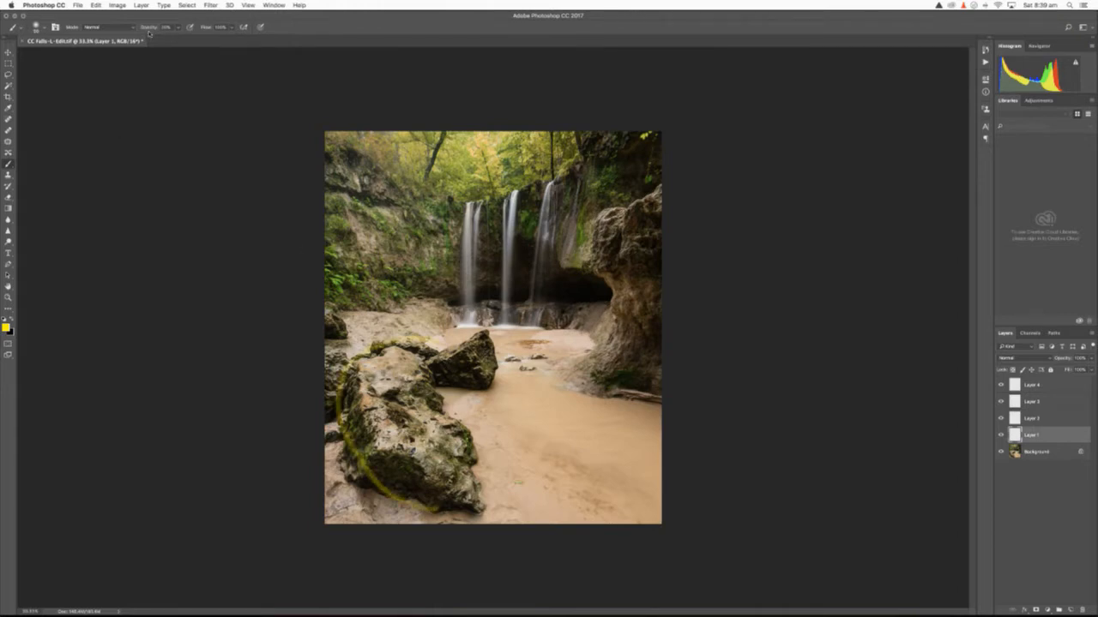
left_click_drag(144, 29, 189, 41)
key("super+z")
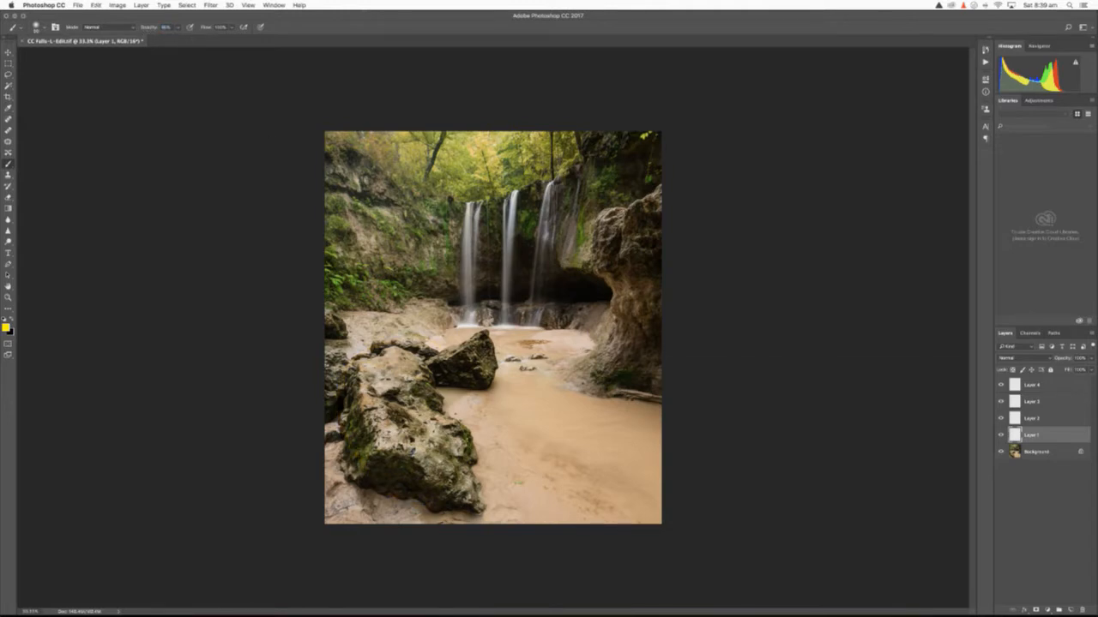
Step: At 100% brush opacity, paint a yellow circle around the foreground rocks and an arrow from the lower-right water to the waterfall base
left_click(166, 28)
type("100")
mouse_move(433, 343)
left_mouse_down()
mouse_move(350, 384)
mouse_move(379, 474)
mouse_move(517, 458)
mouse_move(486, 322)
mouse_move(375, 360)
left_mouse_up()
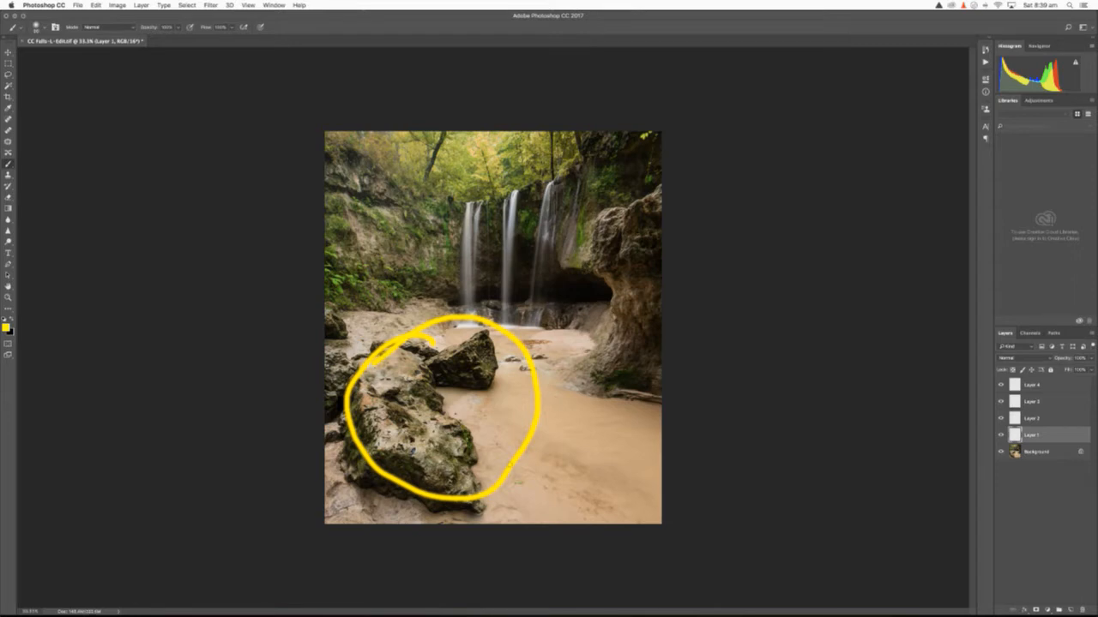
mouse_move(660, 506)
left_mouse_down()
mouse_move(500, 364)
mouse_move(515, 326)
mouse_move(583, 404)
left_mouse_up()
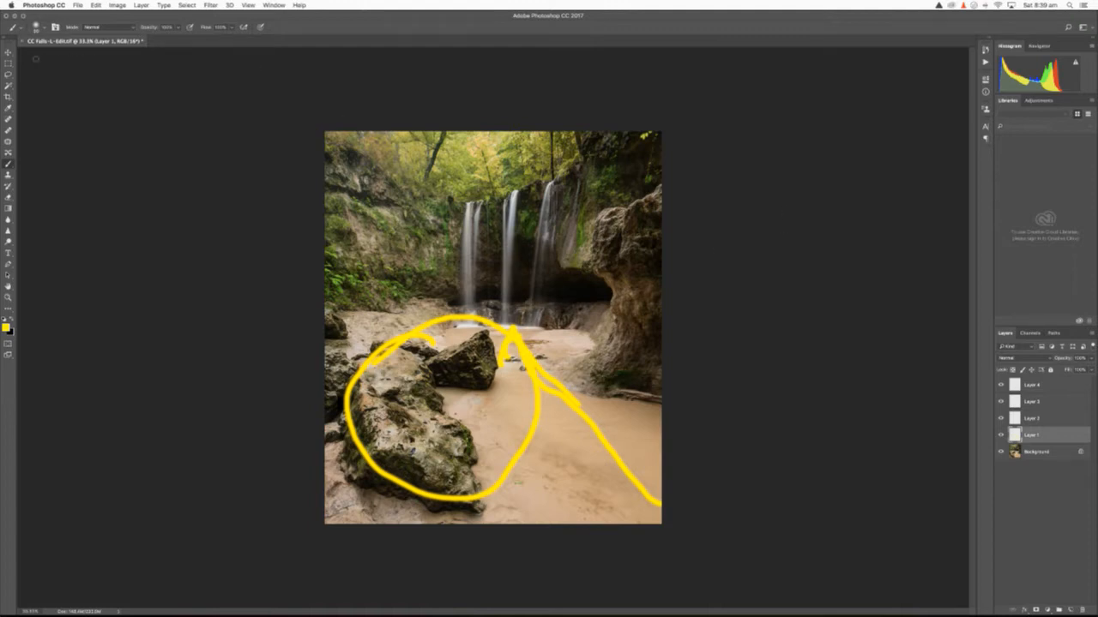
Step: Preview the Crop tool's rule-of-thirds grid over the photo, and cancel the crop without applying it
left_click(8, 98)
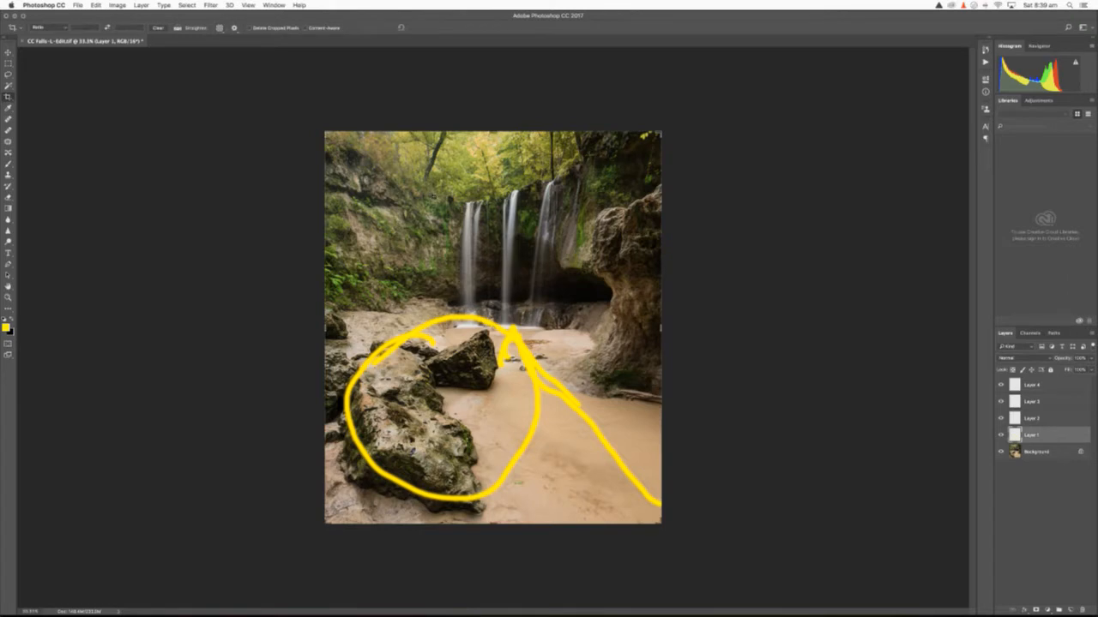
left_click(428, 196)
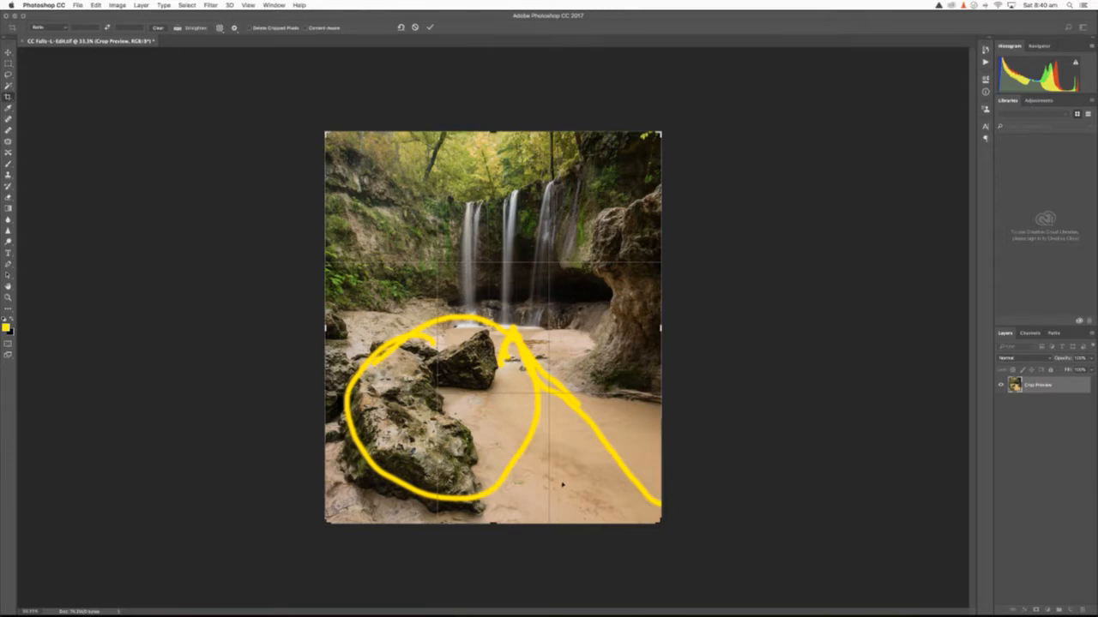
left_click(415, 27)
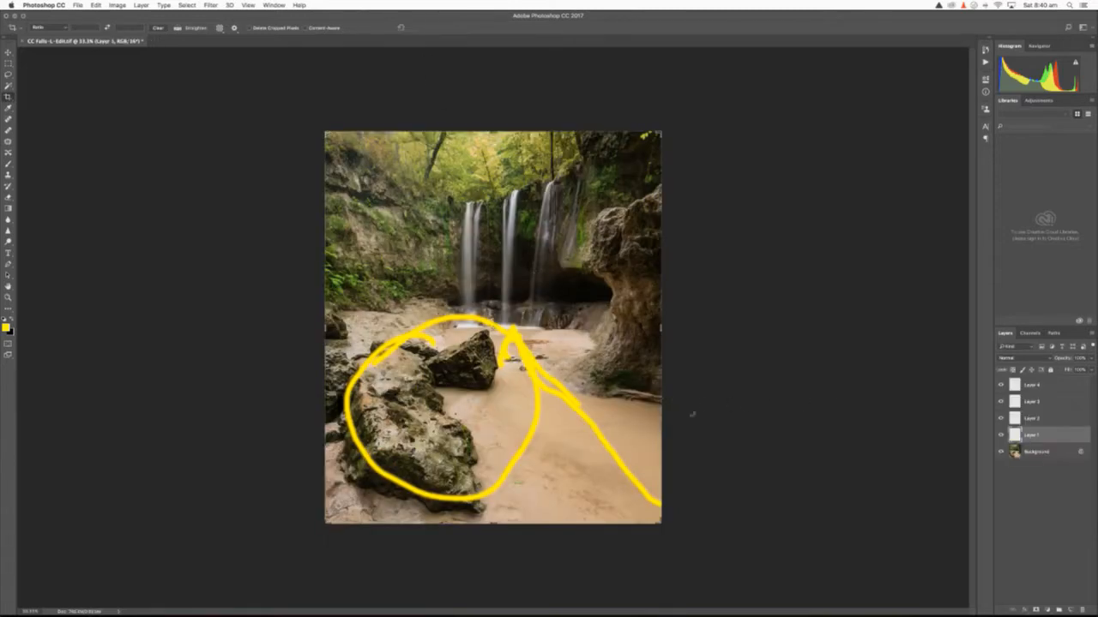
Step: Hide Layer 1 and brush yellow marks on Layer 2: a rightward arrow from the rocks, a line below the falls, a leftward arrow across them
key("b")
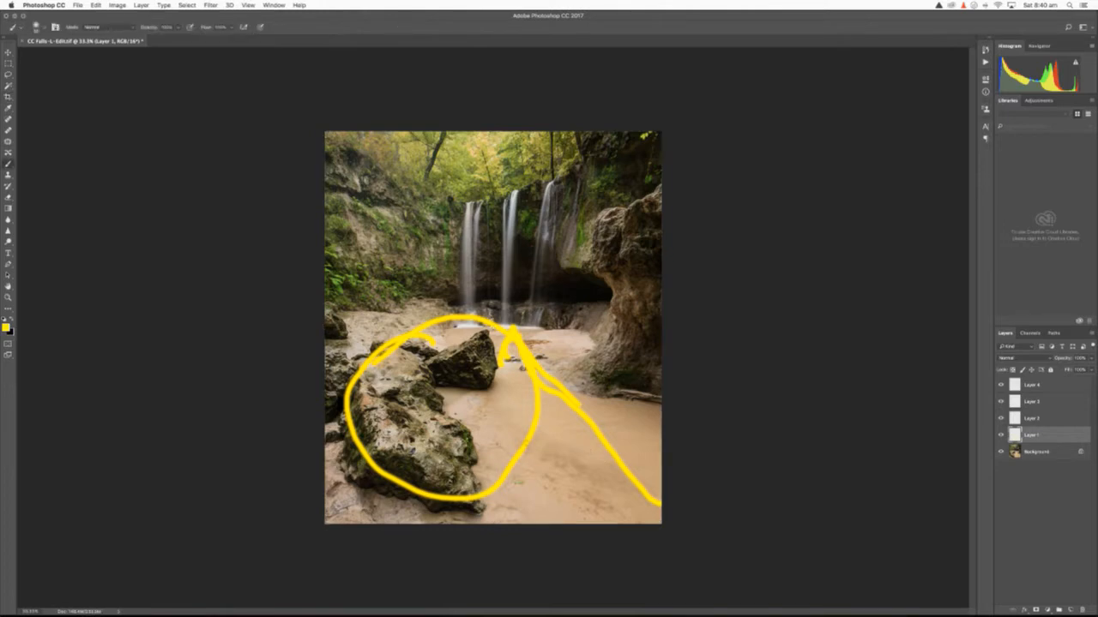
left_click(1000, 435)
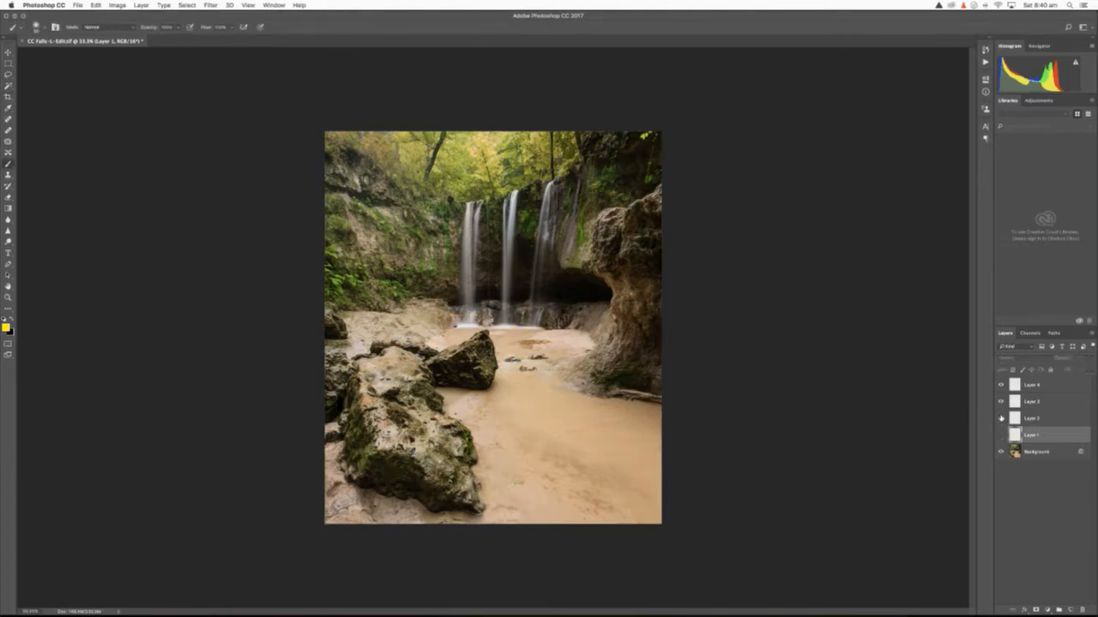
left_click(1021, 417)
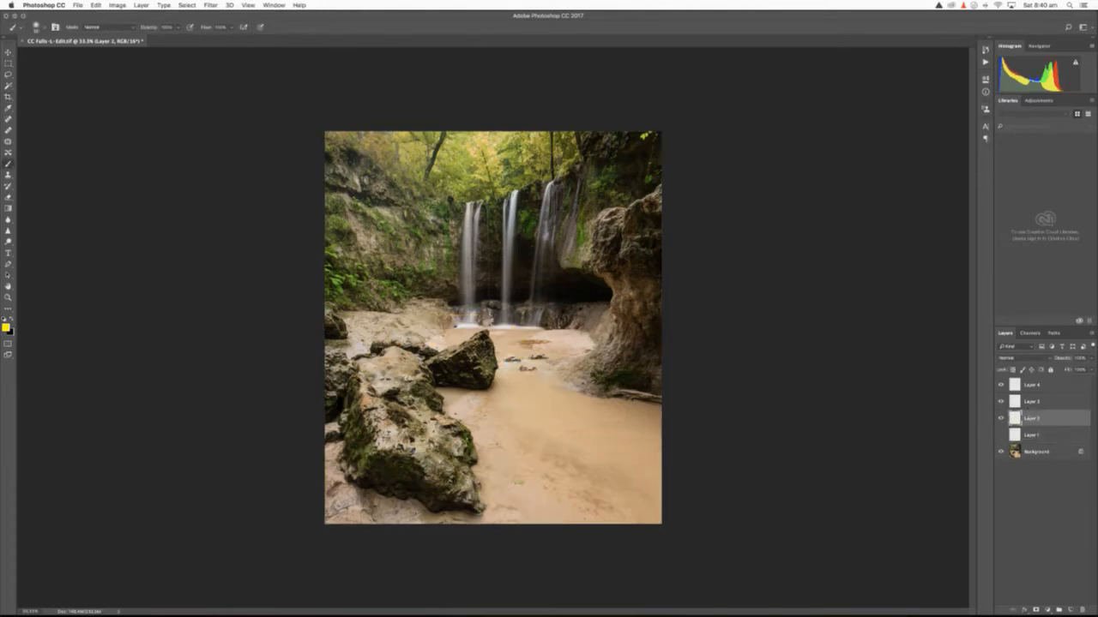
mouse_move(399, 410)
left_mouse_down()
mouse_move(537, 400)
mouse_move(543, 387)
mouse_move(564, 426)
mouse_move(547, 432)
left_mouse_up()
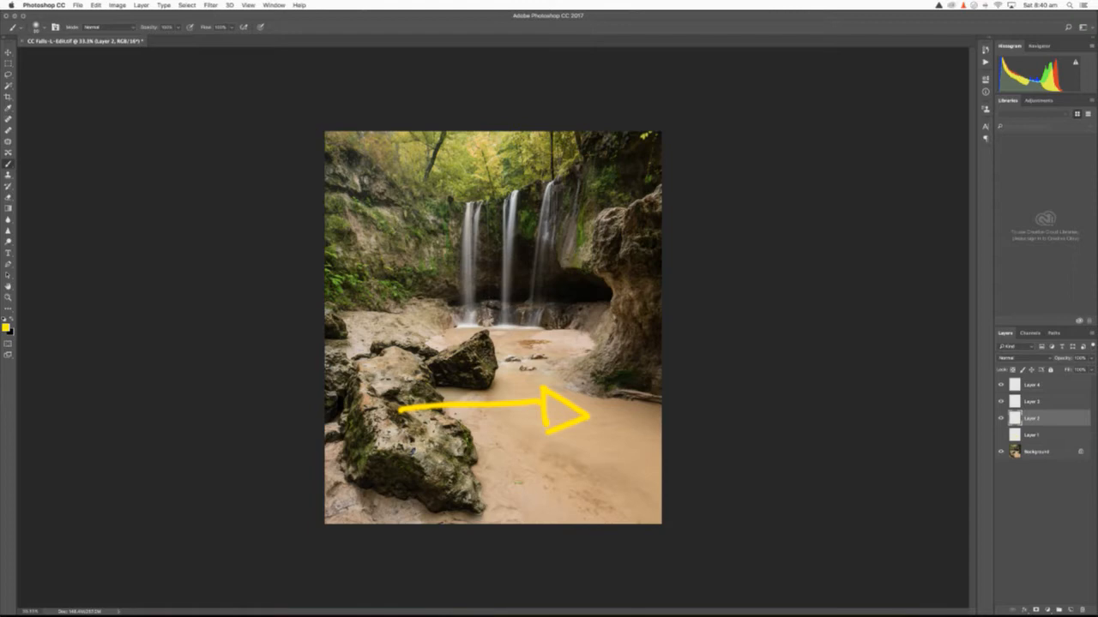
mouse_move(511, 349)
left_mouse_down()
mouse_move(570, 347)
mouse_move(507, 355)
left_mouse_up()
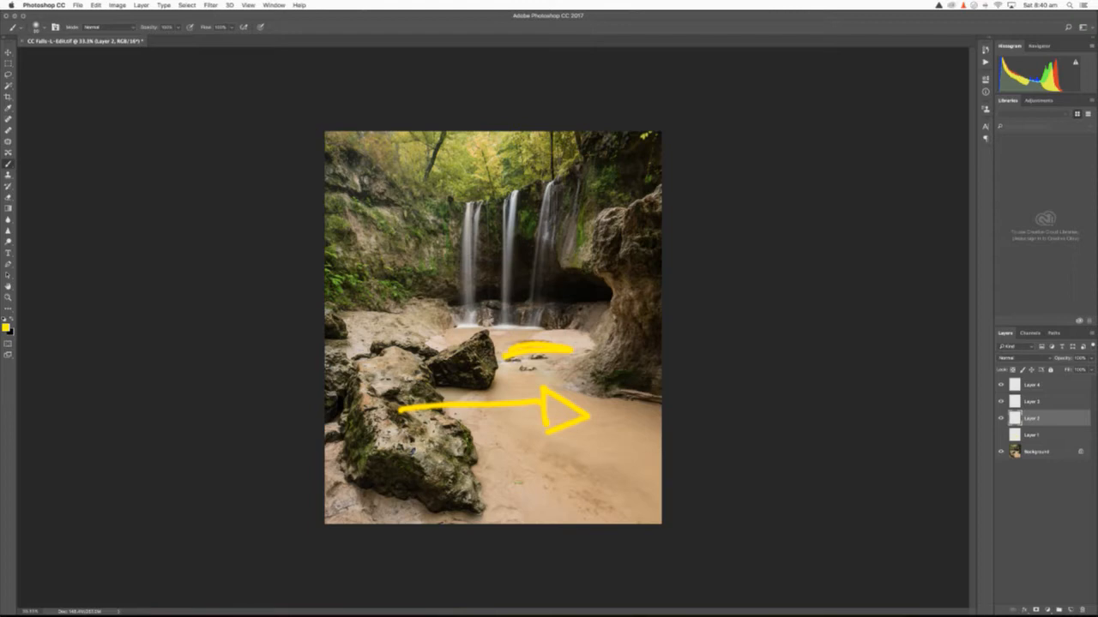
mouse_move(568, 225)
left_mouse_down()
mouse_move(496, 224)
mouse_move(506, 214)
mouse_move(520, 249)
left_mouse_up()
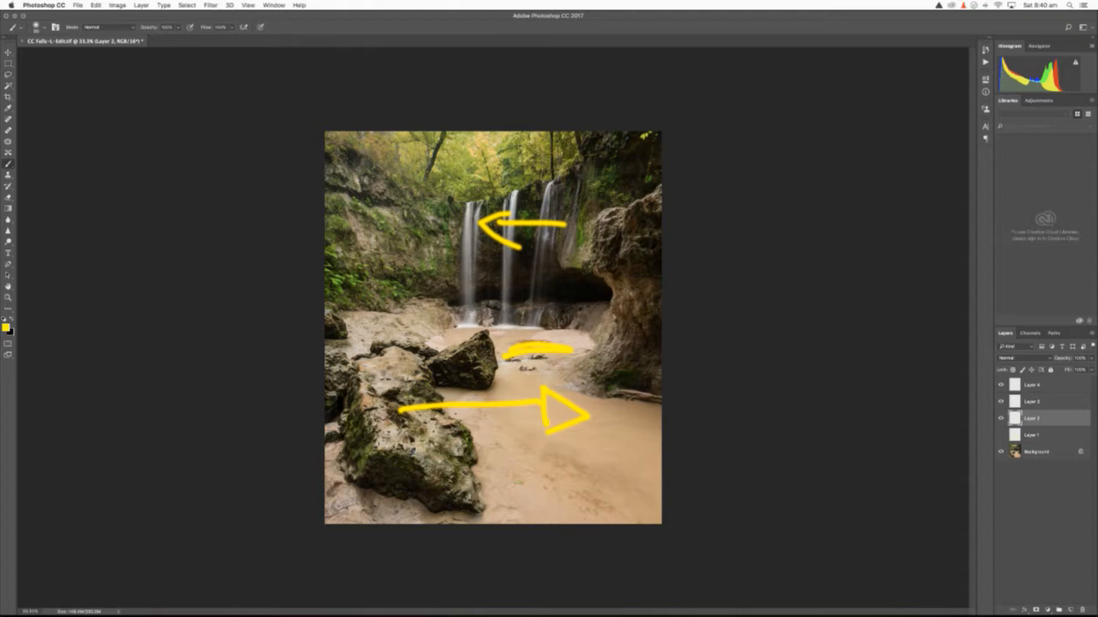
Step: Hide the arrow annotations on Layer 2 and close the waterfall document without saving changes
left_click(1000, 418)
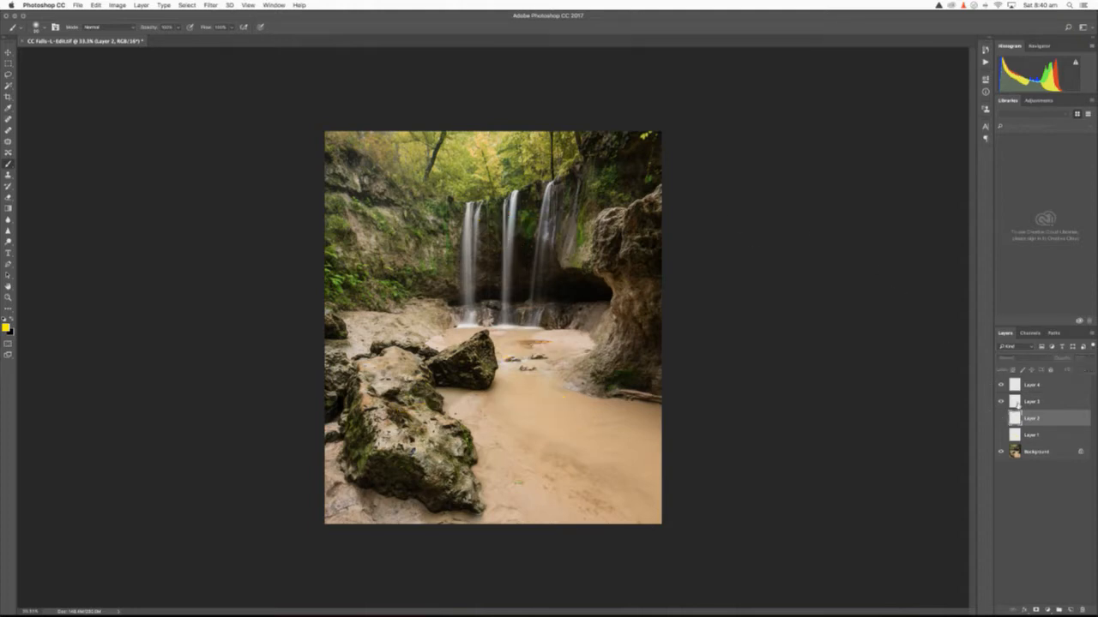
left_click(1033, 402)
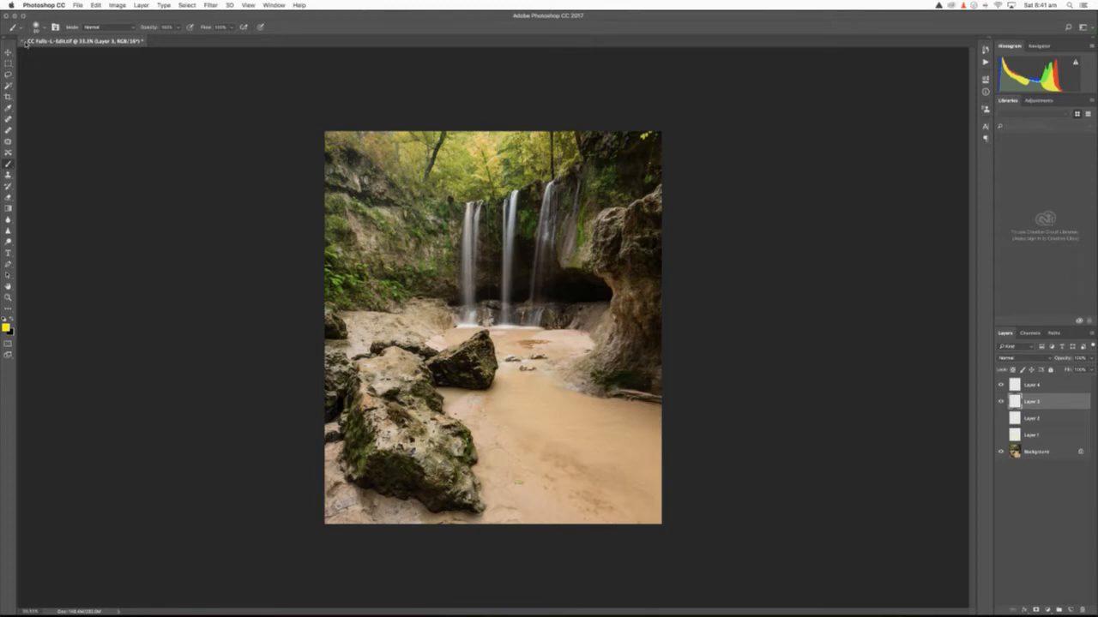
left_click(28, 42)
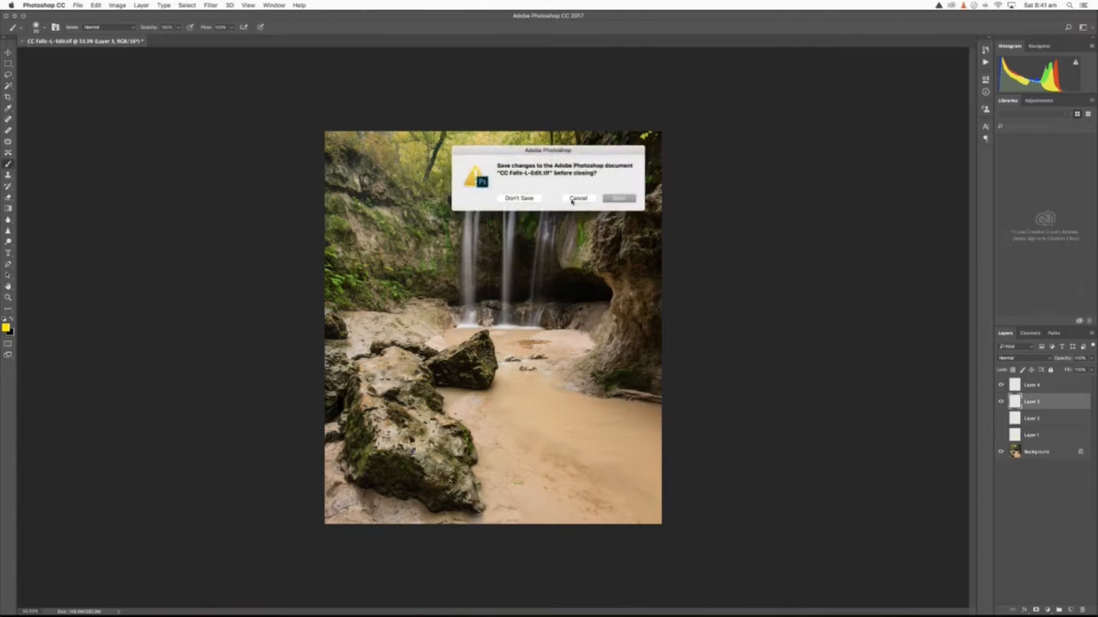
left_click(535, 202)
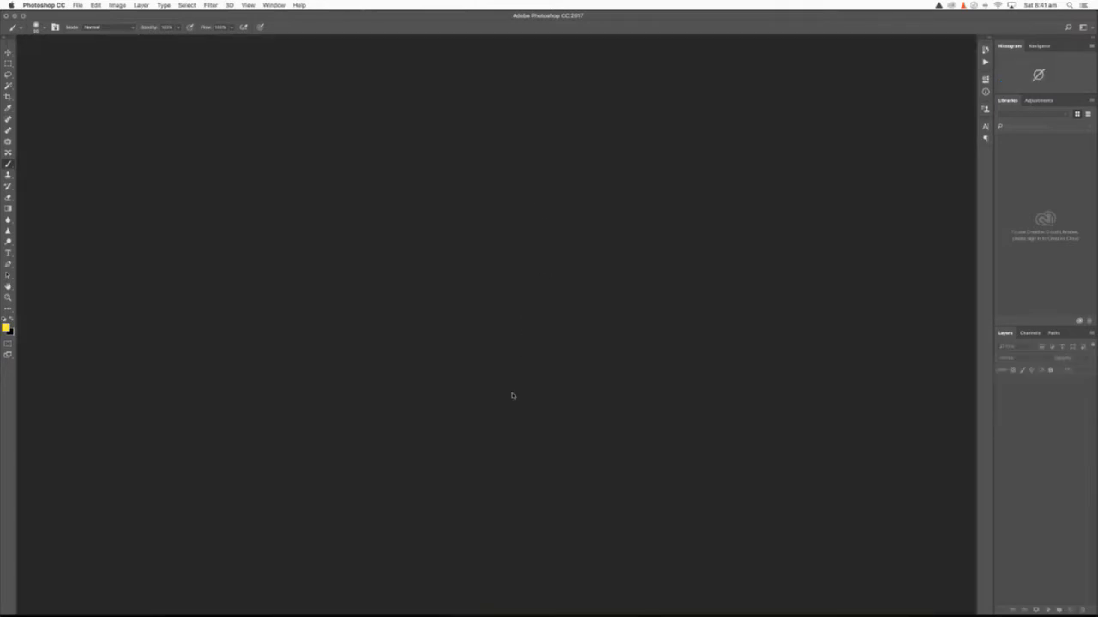
Step: Switch back to Lightroom and view the plantation house photo followed by the waterfall photo
mouse_move(397, 611)
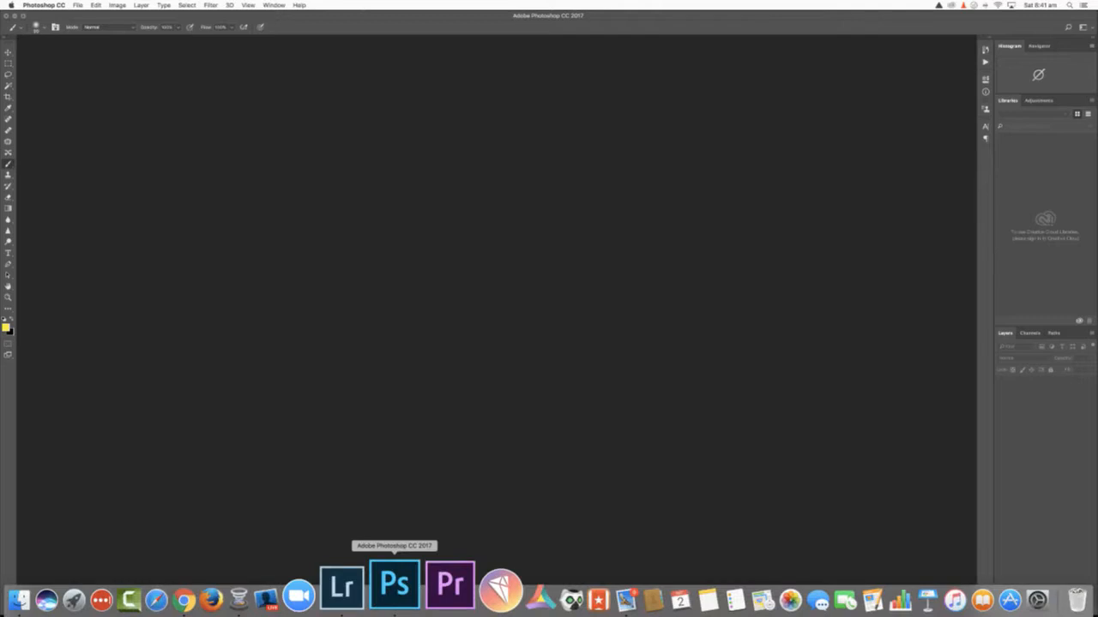
left_click(374, 600)
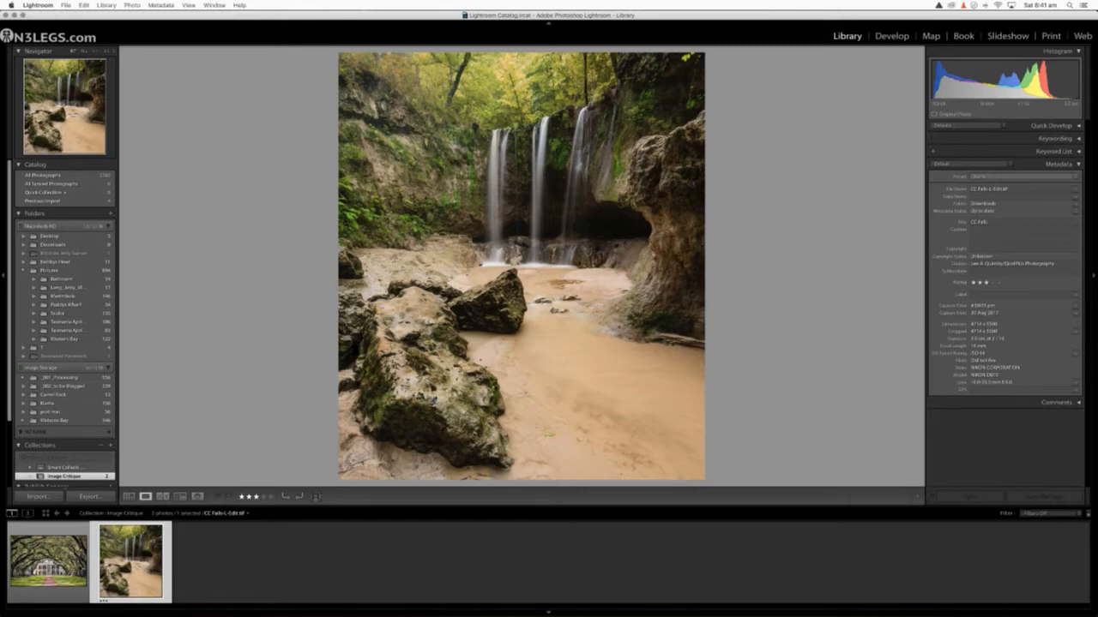
left_click(52, 557)
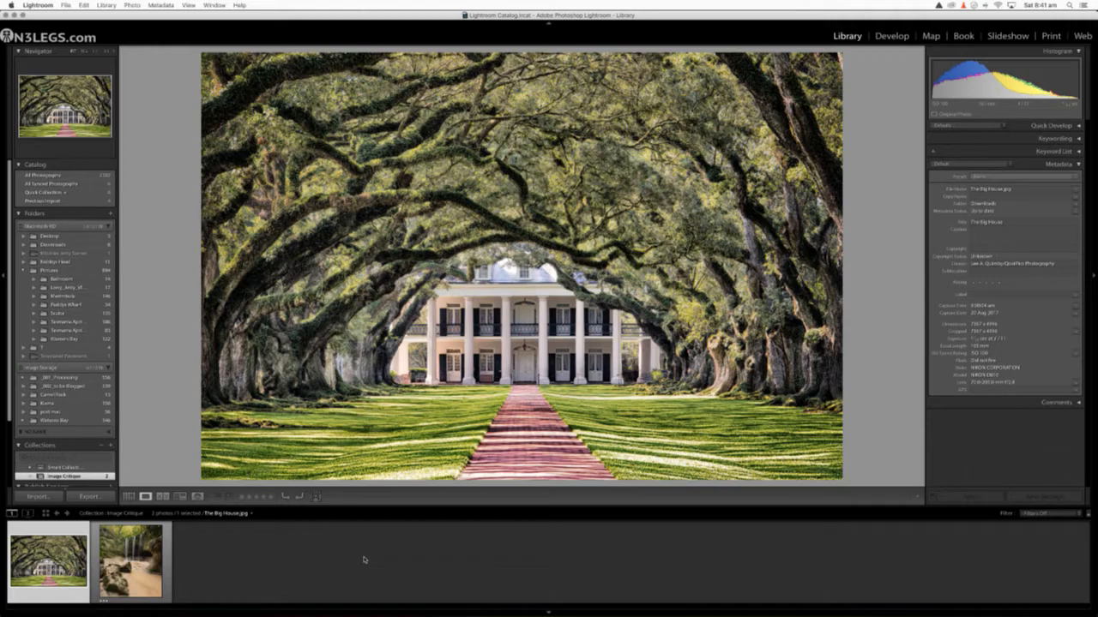
key("Right")
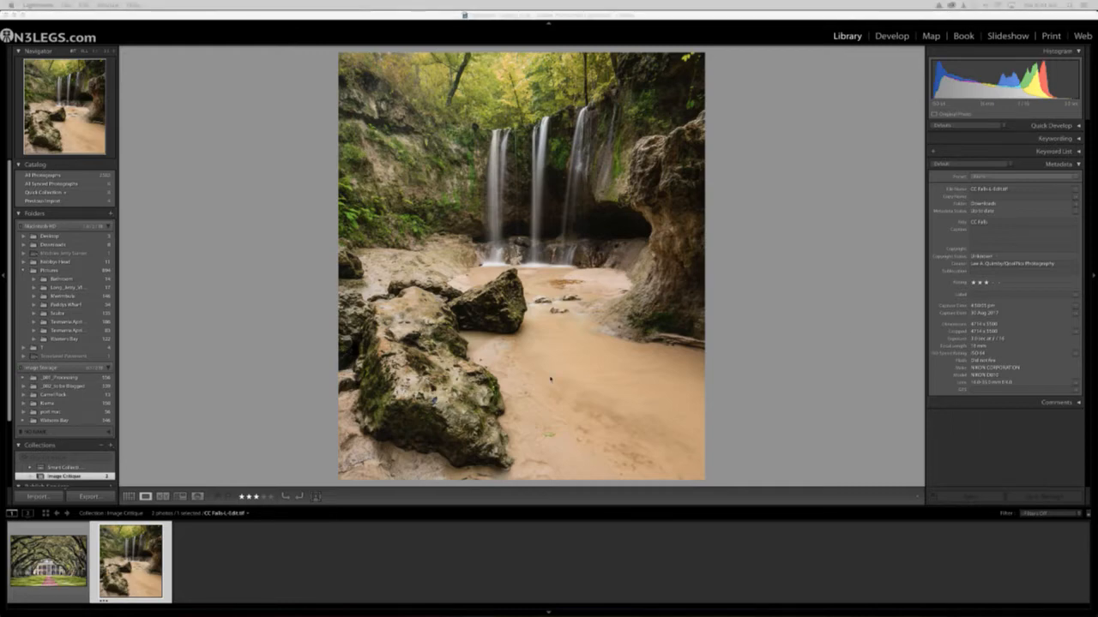
Step: Switch to Chrome and review the Topaz Adjust page down to its photographer examples, checking the ON3LEGS Resources page in between
key("ctrl+Up")
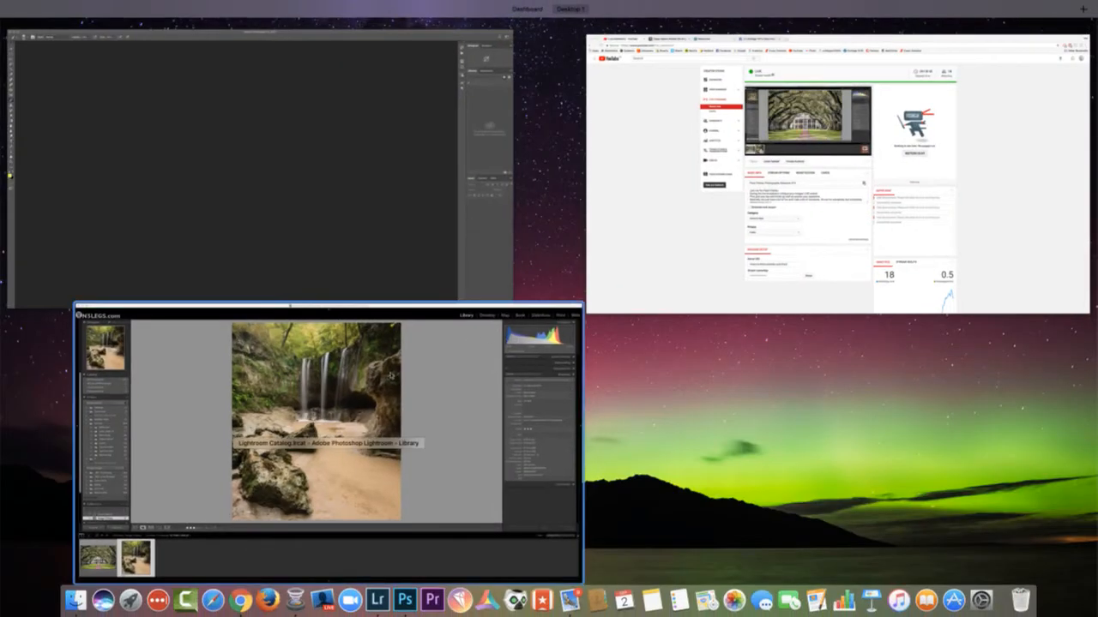
key("ctrl+Up")
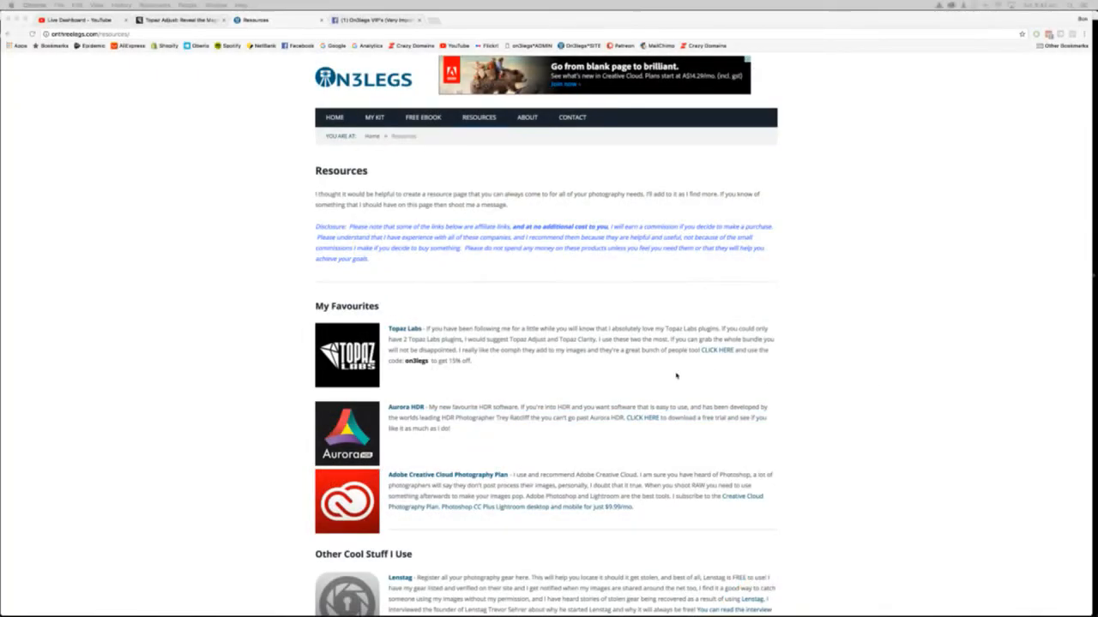
left_click(176, 19)
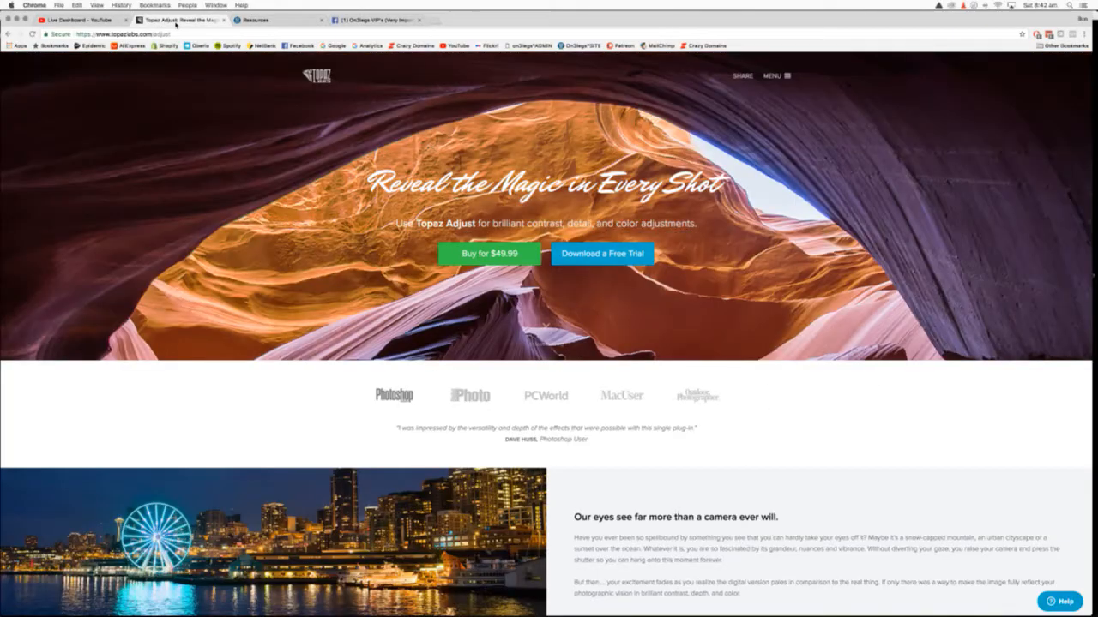
scroll(643, 478, "down", 2)
scroll(643, 477, "down", 10)
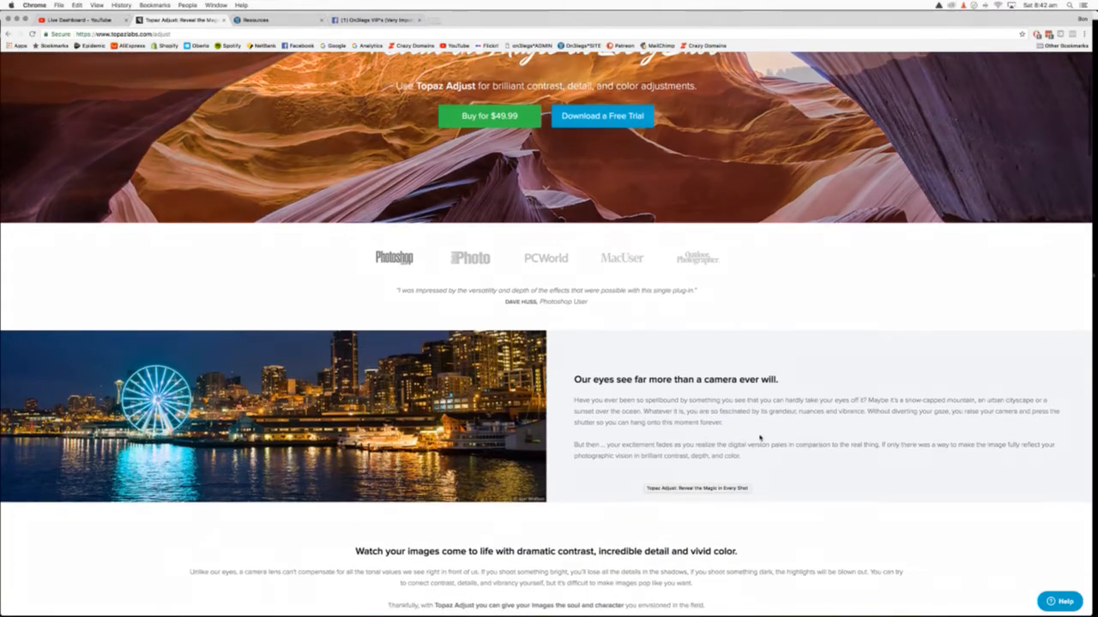
scroll(759, 439, "down", 2)
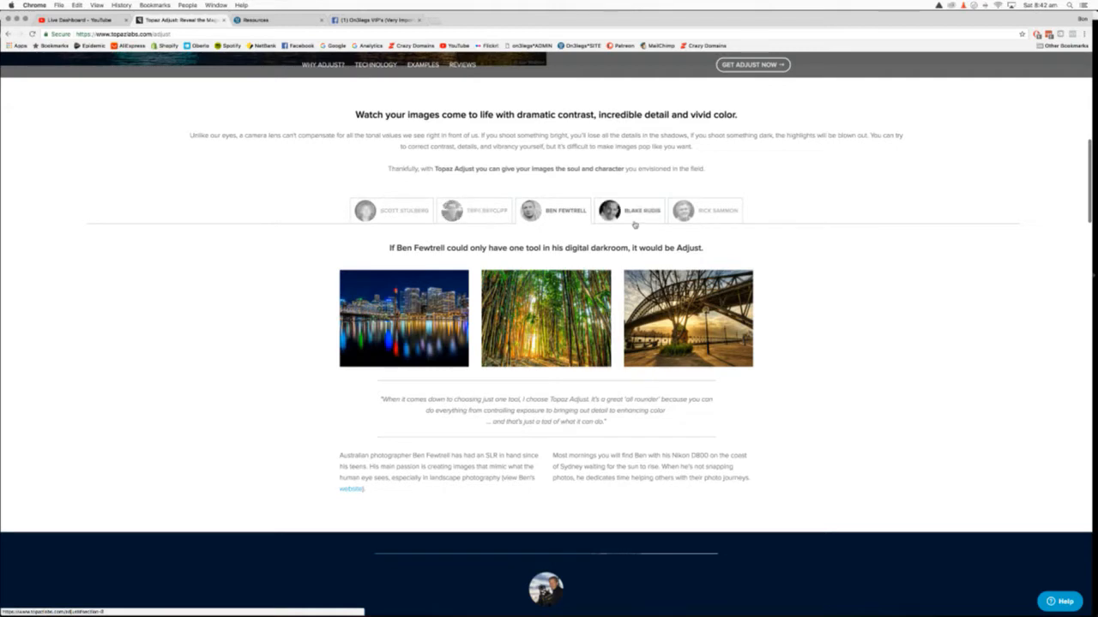
scroll(481, 366, "down", 1)
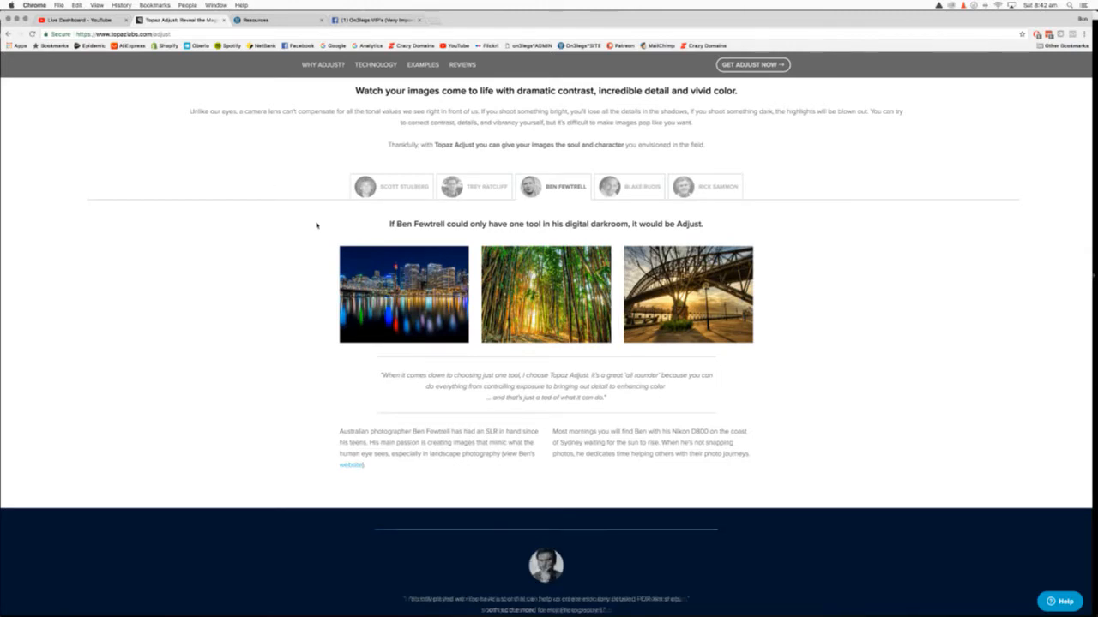
left_click(277, 23)
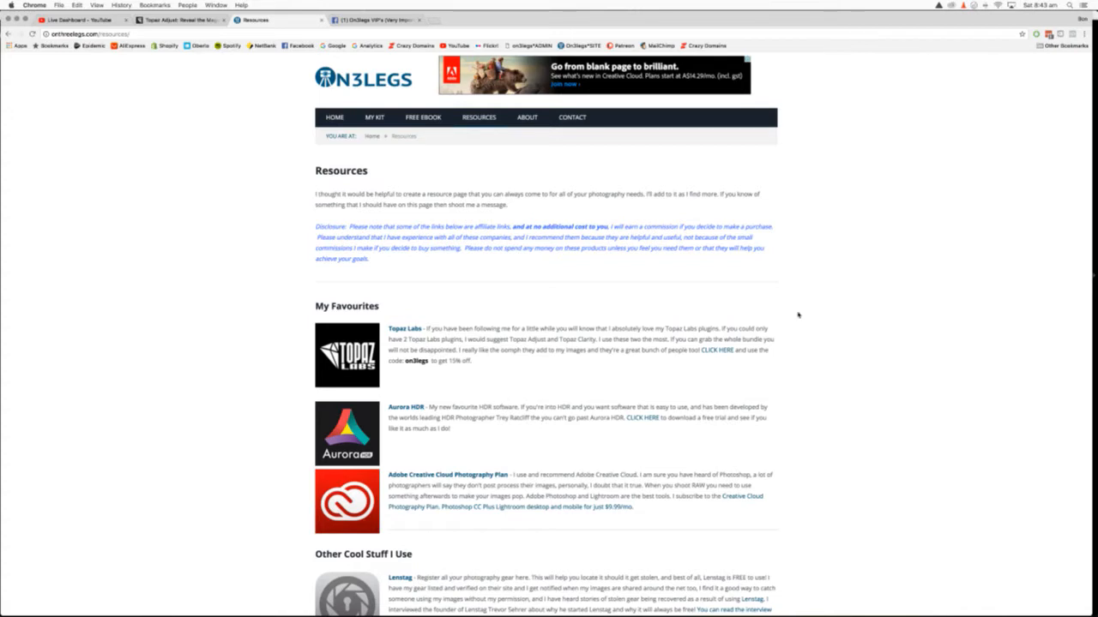
left_click(180, 19)
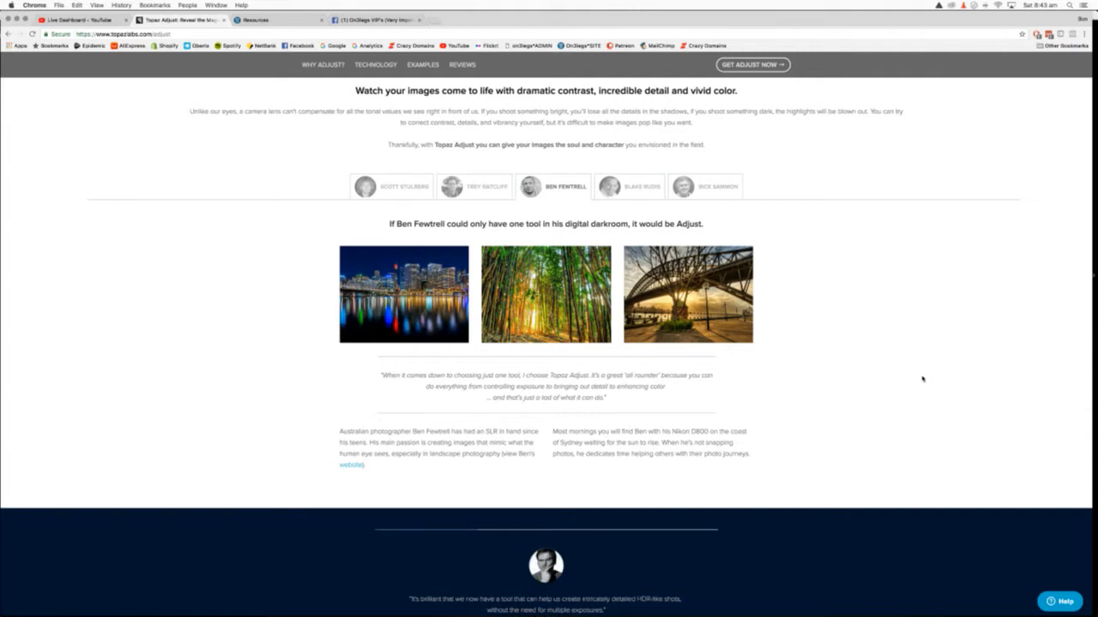
Step: Switch back to Lightroom and view the waterfall photo in the Develop module, returning to the Library module
key("ctrl+Up")
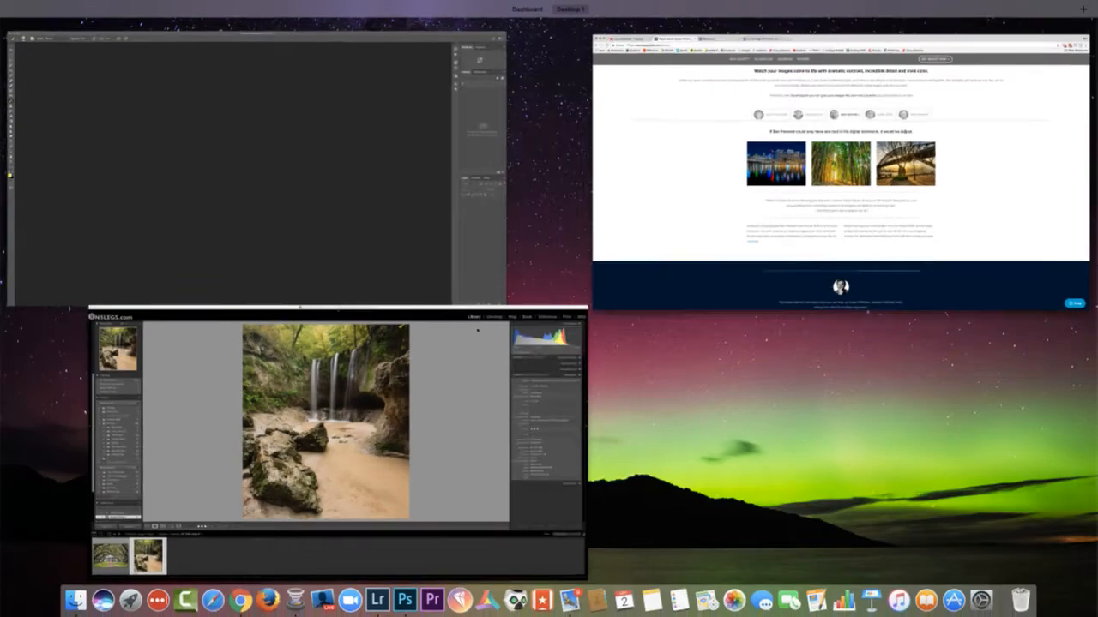
left_click(317, 407)
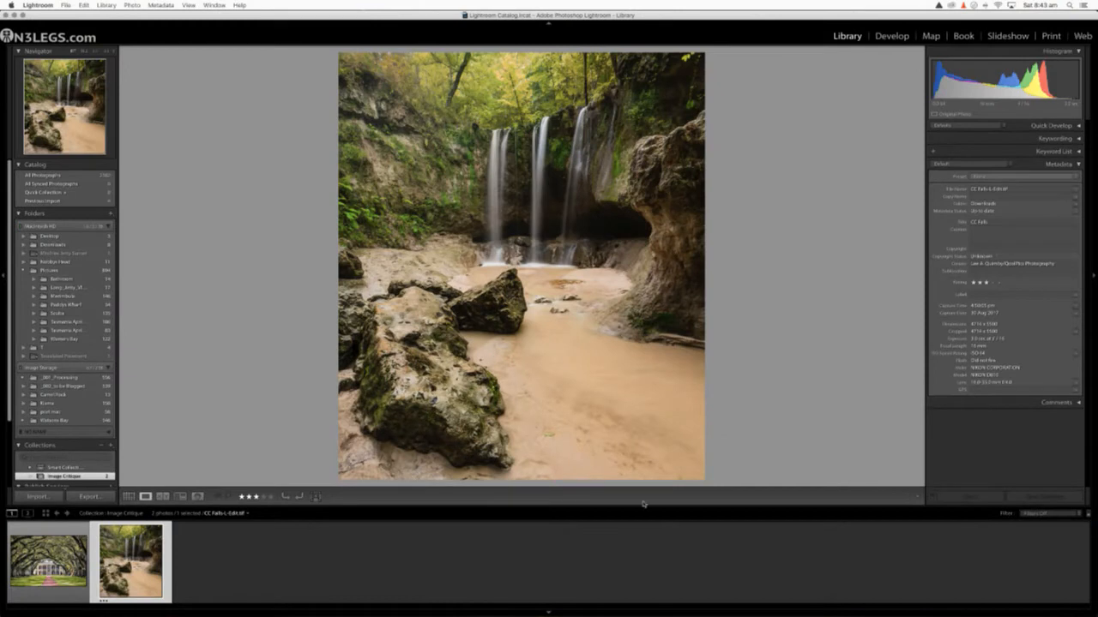
key("shift+f")
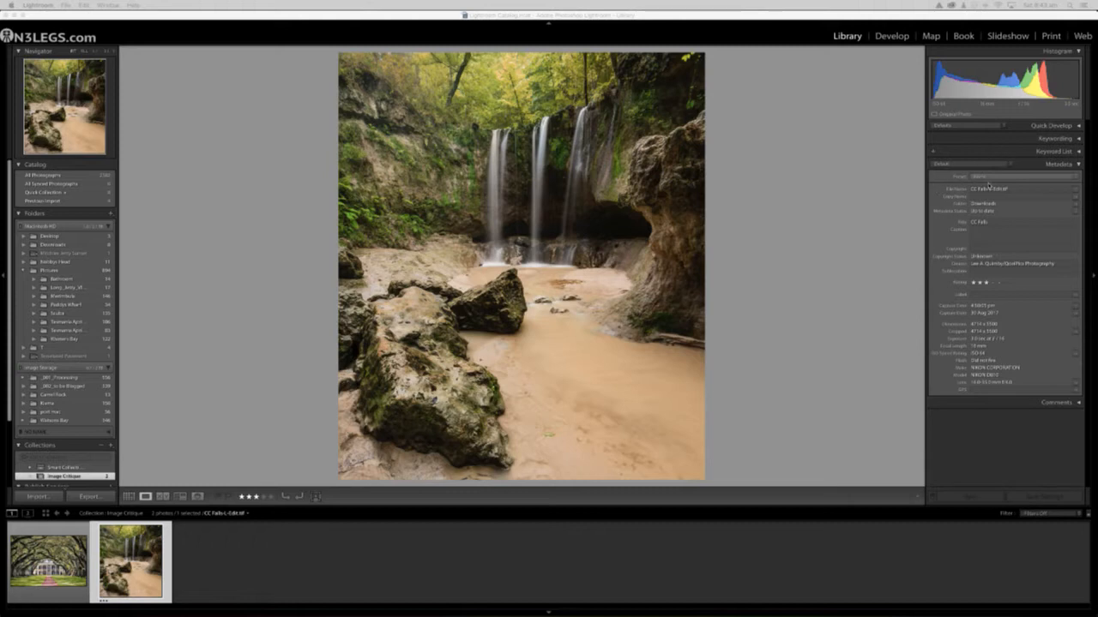
left_click(892, 36)
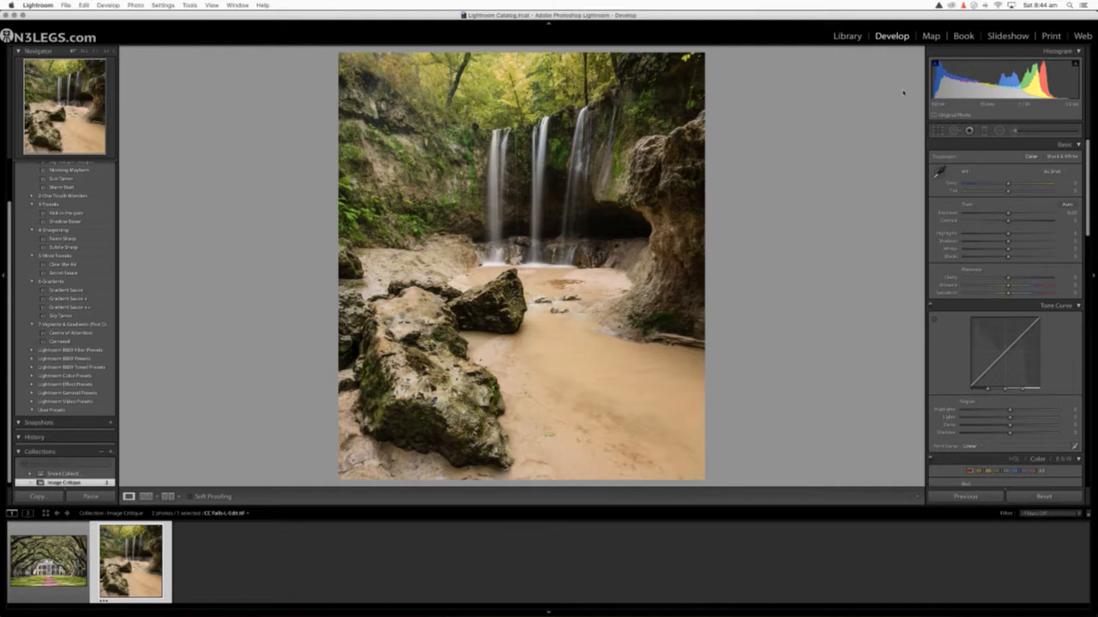
left_click(846, 36)
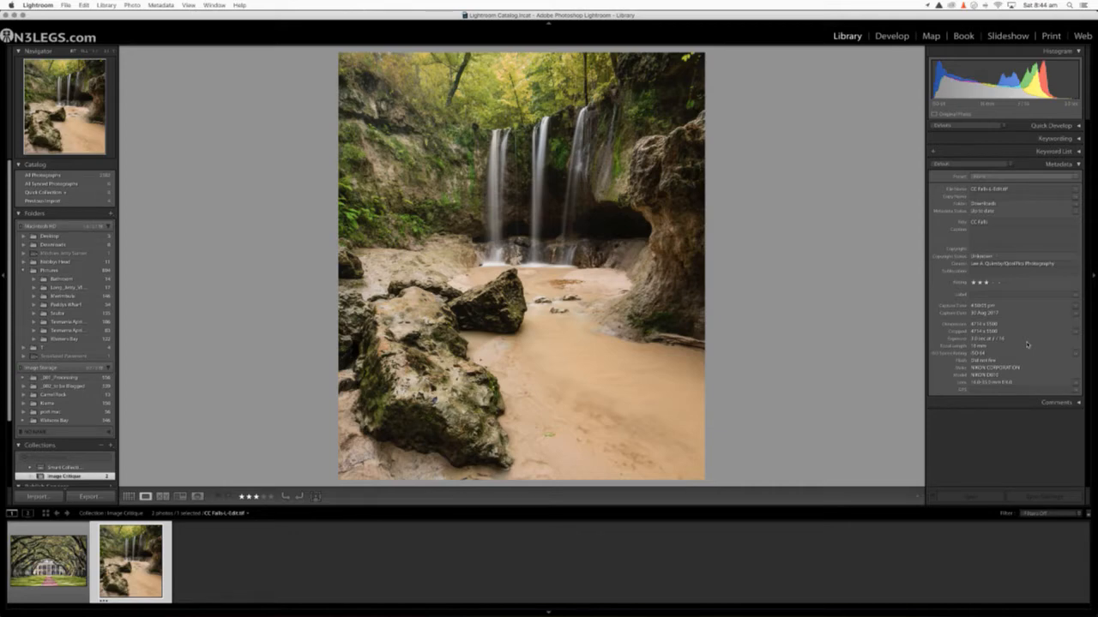
Step: Inspect the waterfall photo up close from the foreground rocks up to the falls and trees, and return to the full view
left_click(414, 401)
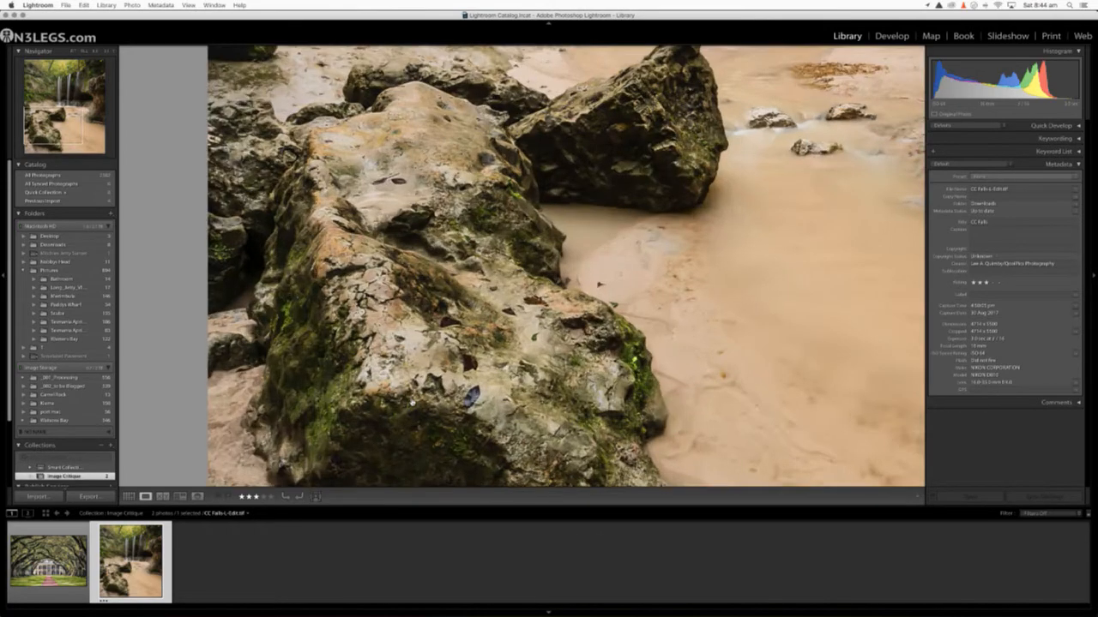
left_click_drag(408, 313, 411, 408)
left_click_drag(489, 227, 439, 479)
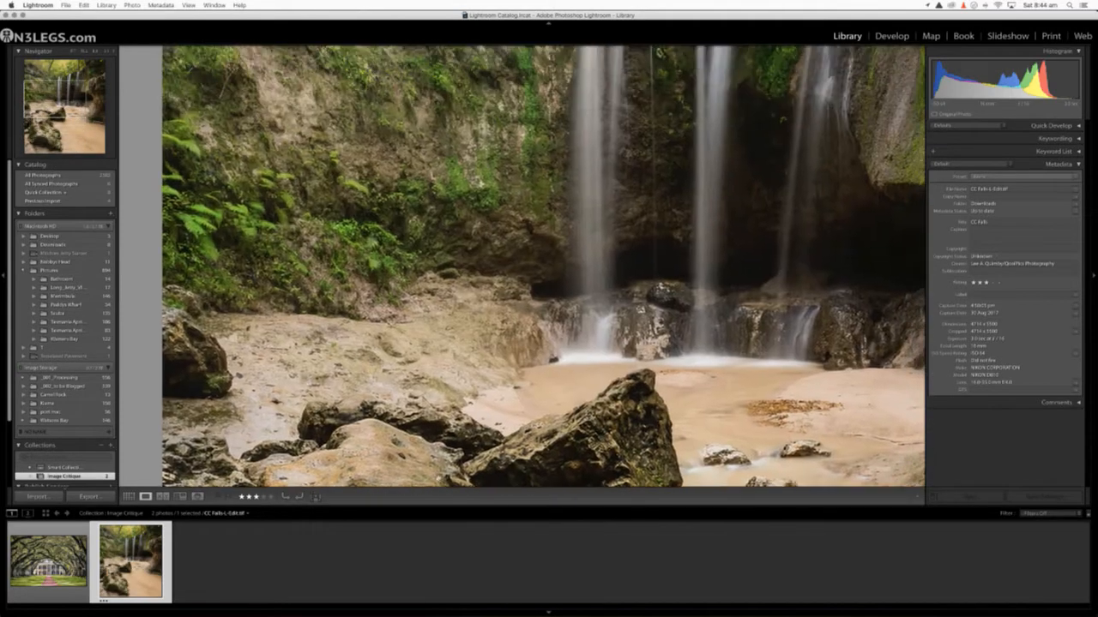
left_click_drag(546, 231, 444, 445)
left_click_drag(578, 266, 562, 290)
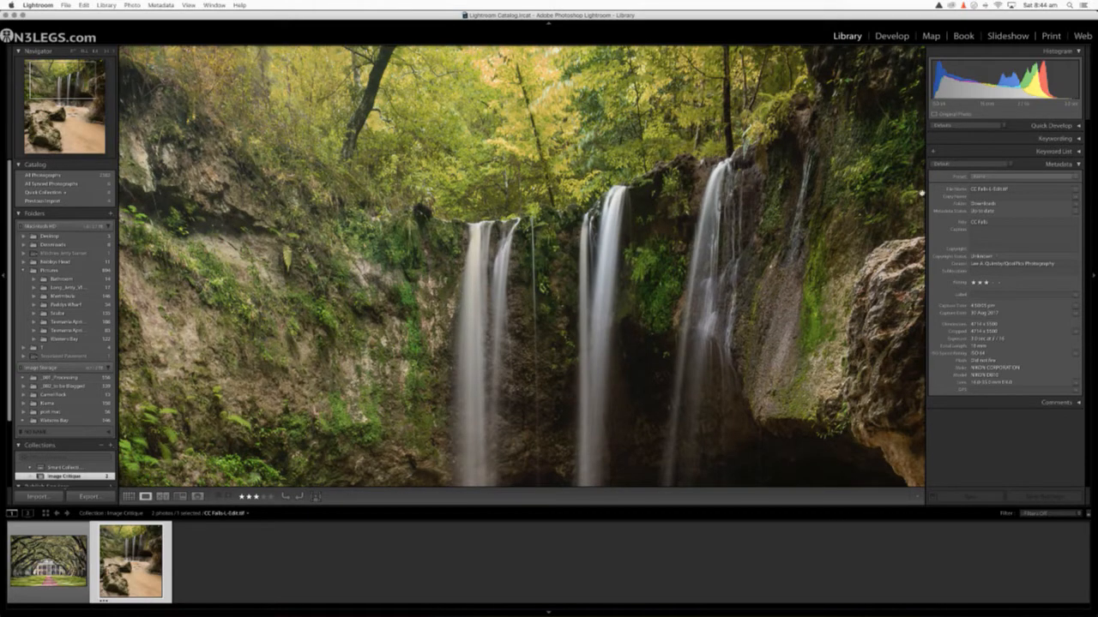
left_click(422, 301)
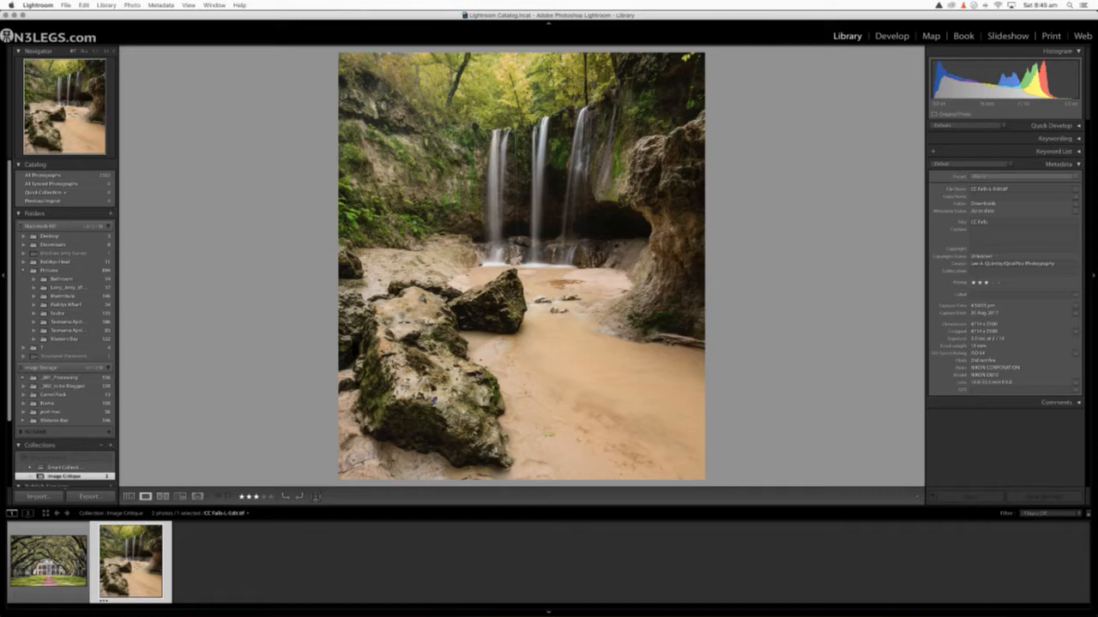
Step: Switch to Chrome and review the Topaz Adjust page through its customer reviews and purchase offer, ending back at the page header
key("ctrl+Up")
left_click(656, 118)
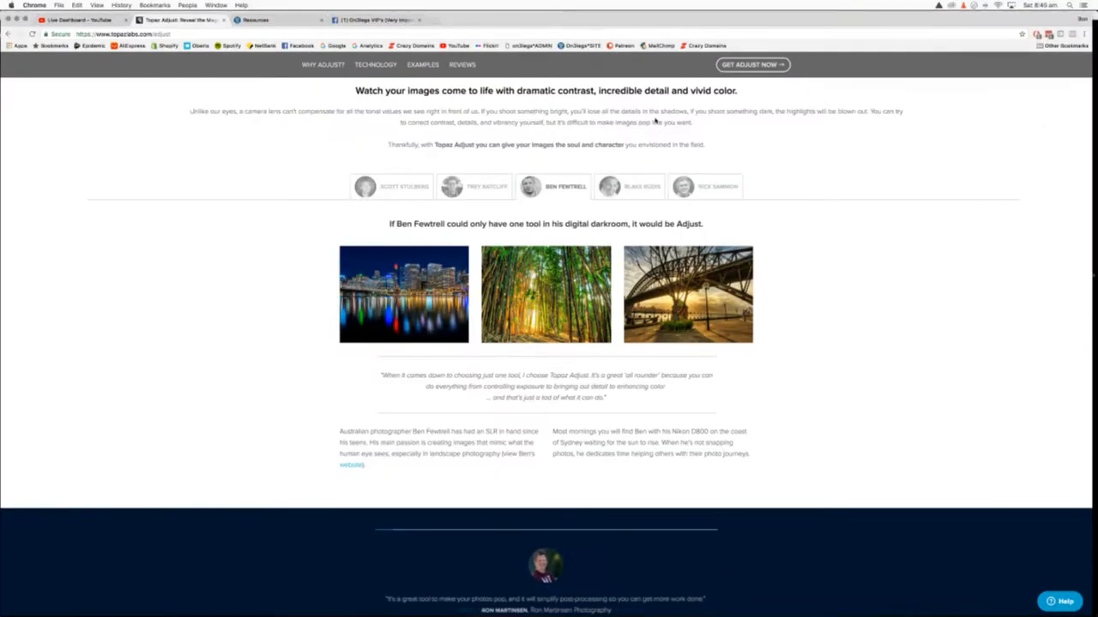
scroll(514, 381, "up", 3)
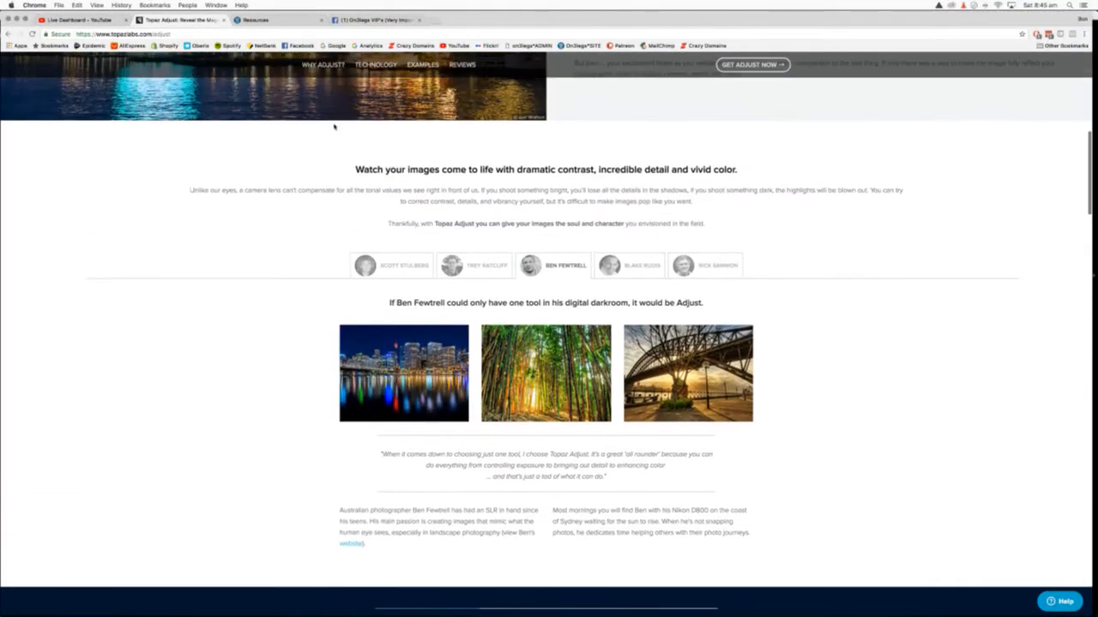
scroll(334, 126, "down", 5)
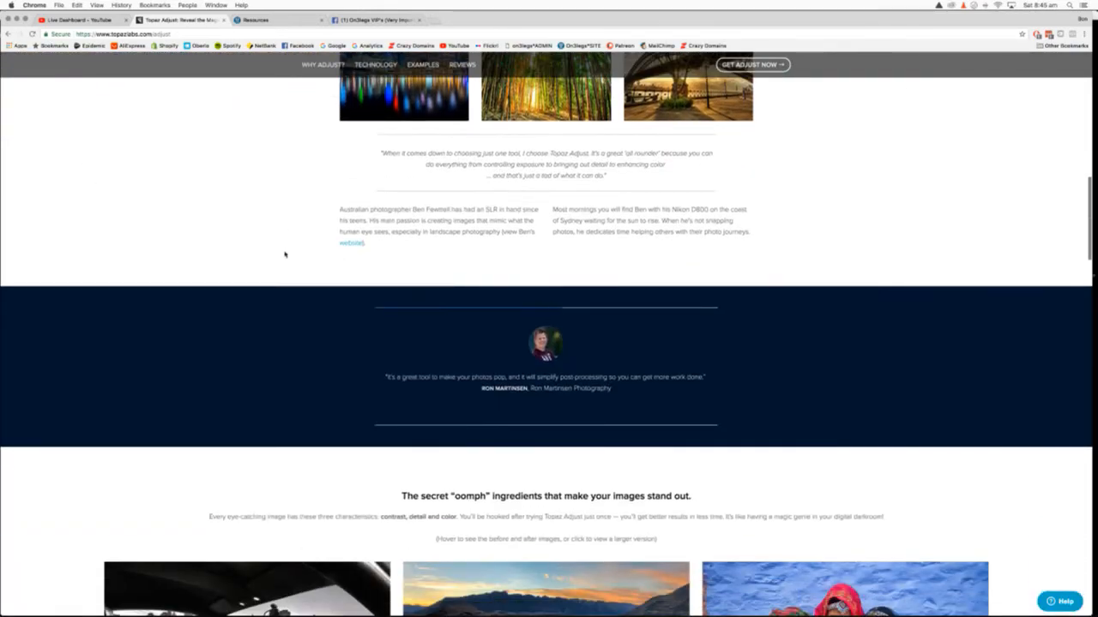
scroll(285, 254, "down", 10)
scroll(285, 254, "down", 15)
scroll(285, 254, "down", 10)
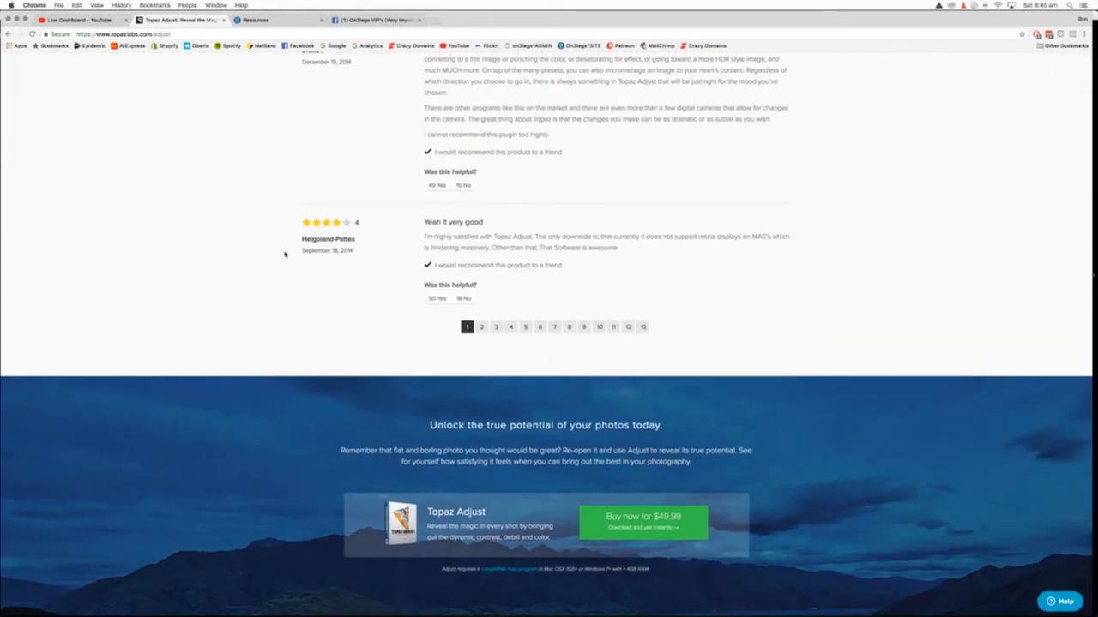
scroll(285, 254, "up", 20)
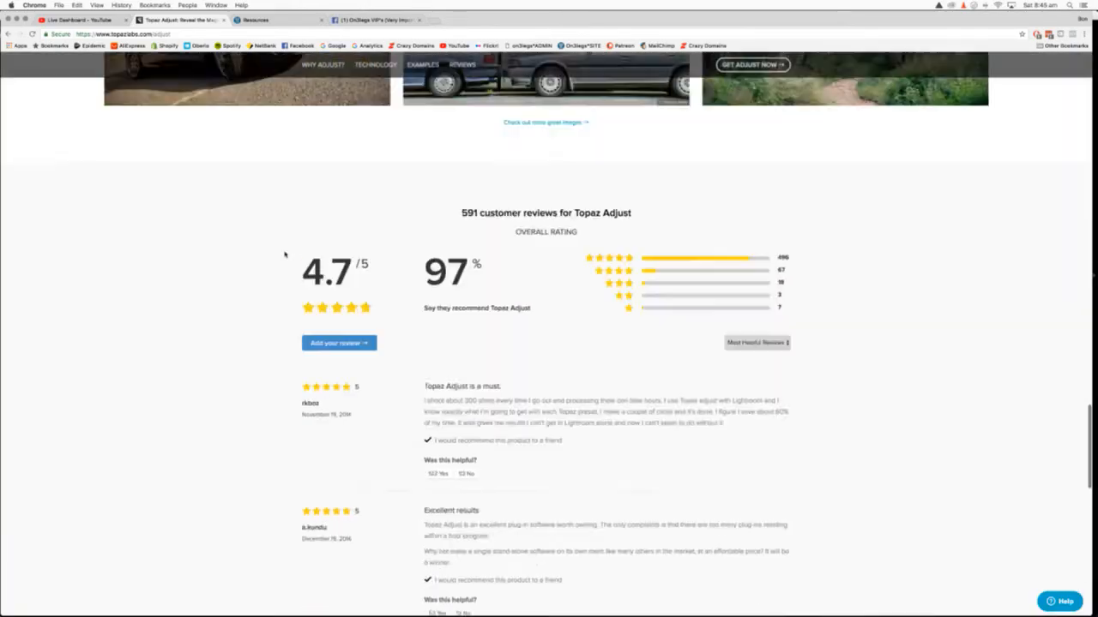
scroll(284, 254, "up", 20)
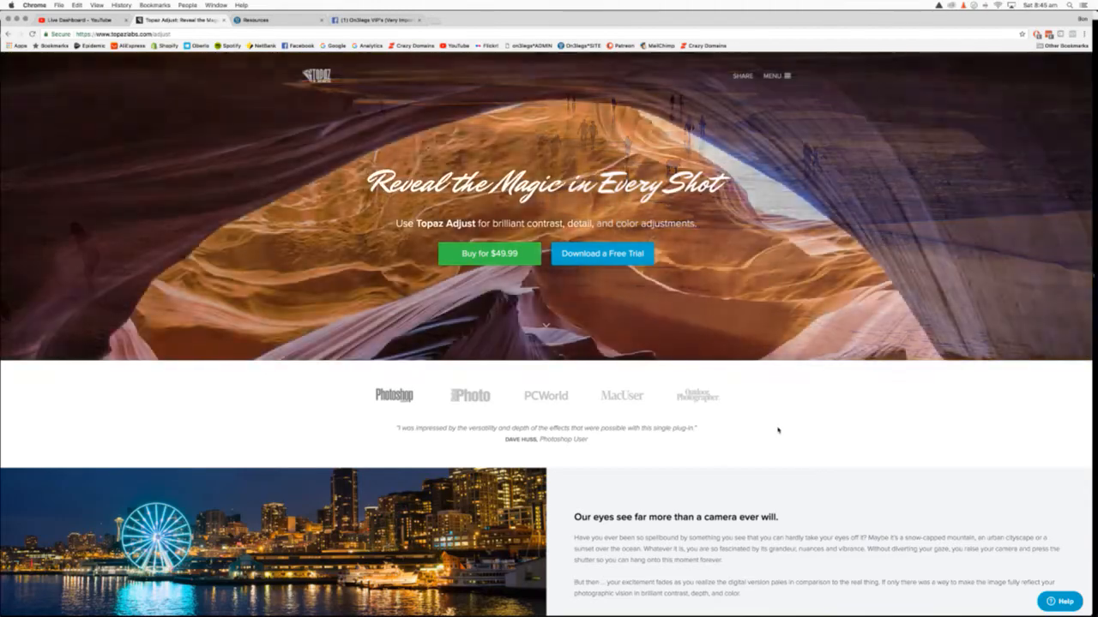
Step: Switch to Lightroom and examine the waterfall photo's rocks, pool and falls at close range, ending with the whole photo in view
key("ctrl+Up")
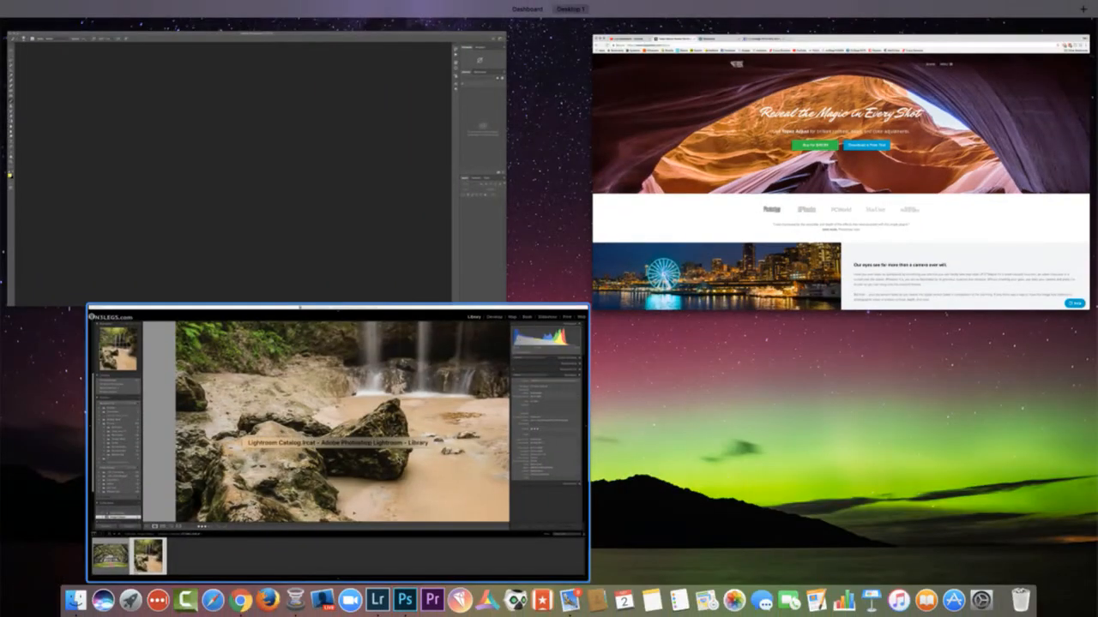
left_click(400, 460)
left_click(558, 235)
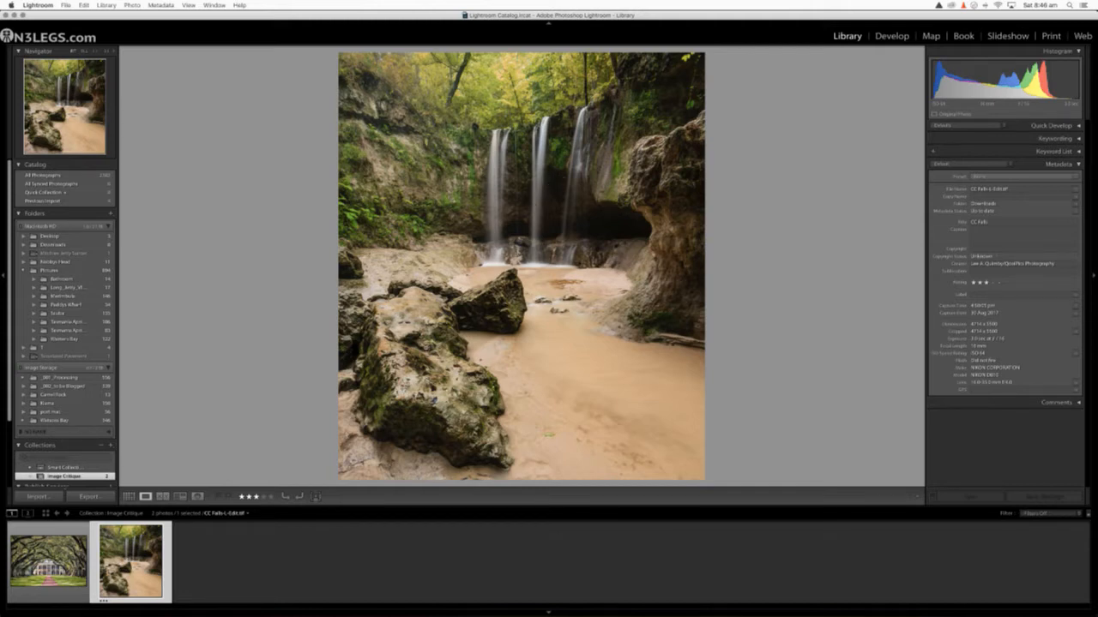
left_click(427, 350)
left_click_drag(418, 379, 351, 249)
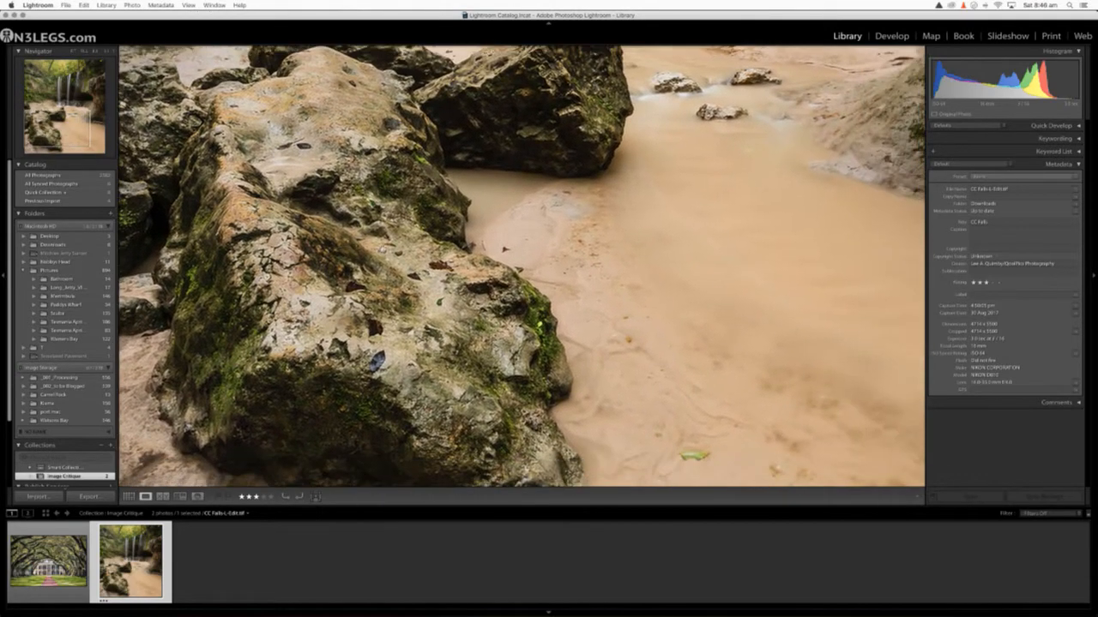
left_click_drag(772, 266, 633, 485)
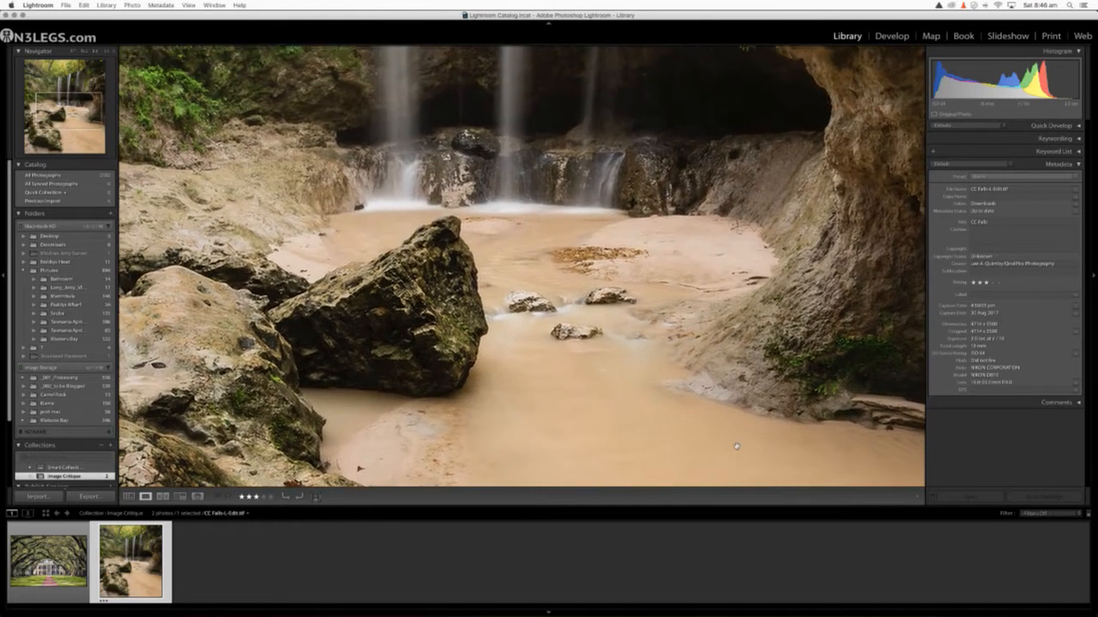
left_click_drag(515, 177, 506, 494)
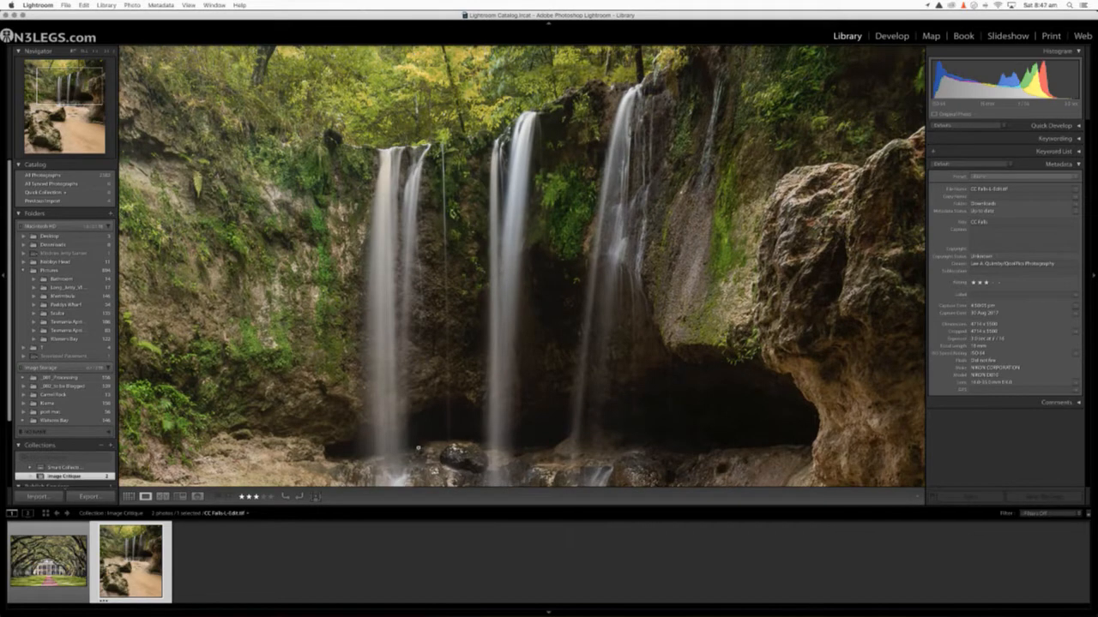
left_click(418, 447)
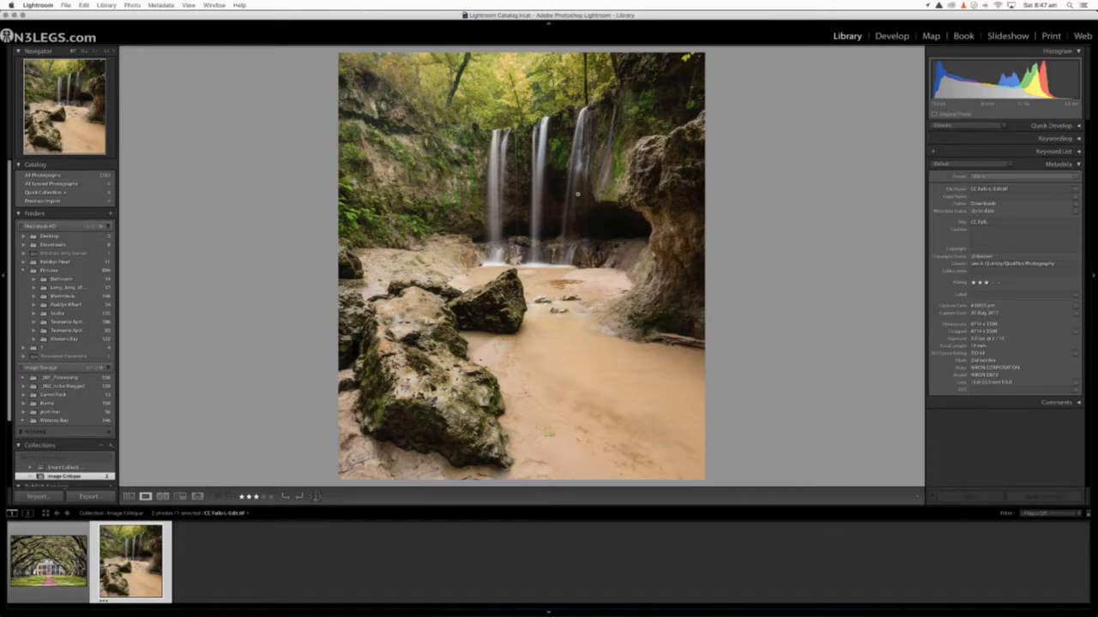
left_click(556, 146)
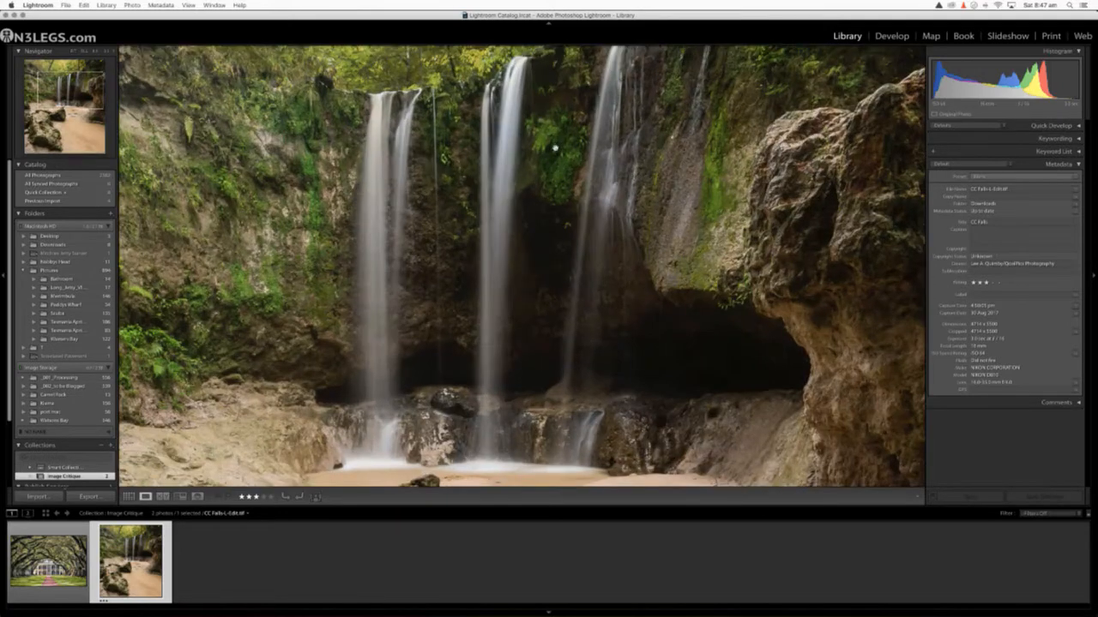
left_click(276, 219)
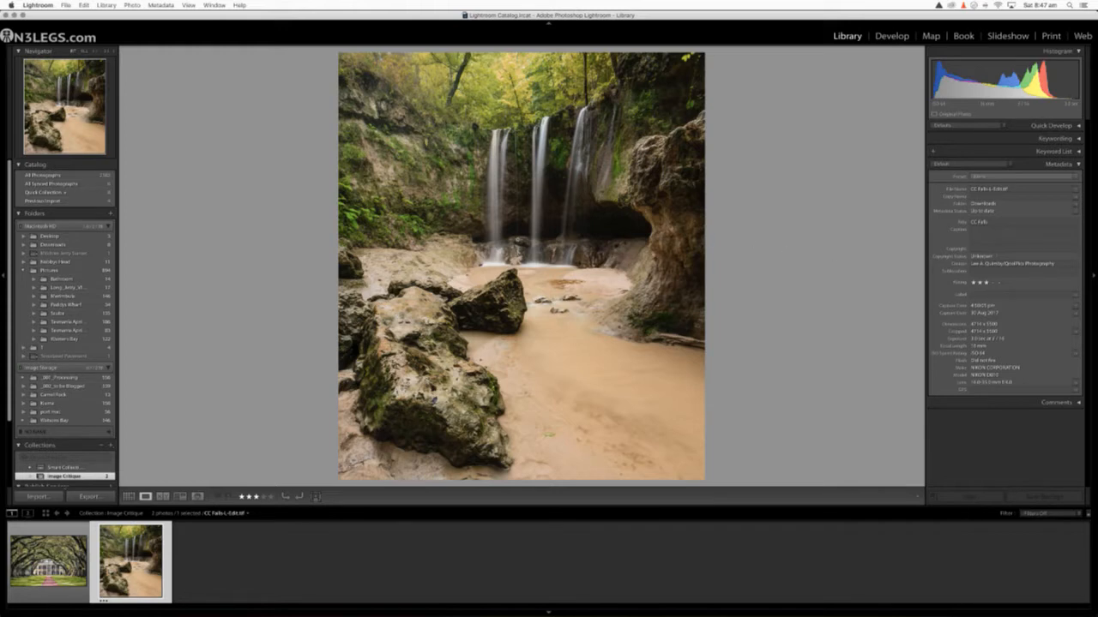
right_click(518, 239)
mouse_move(547, 329)
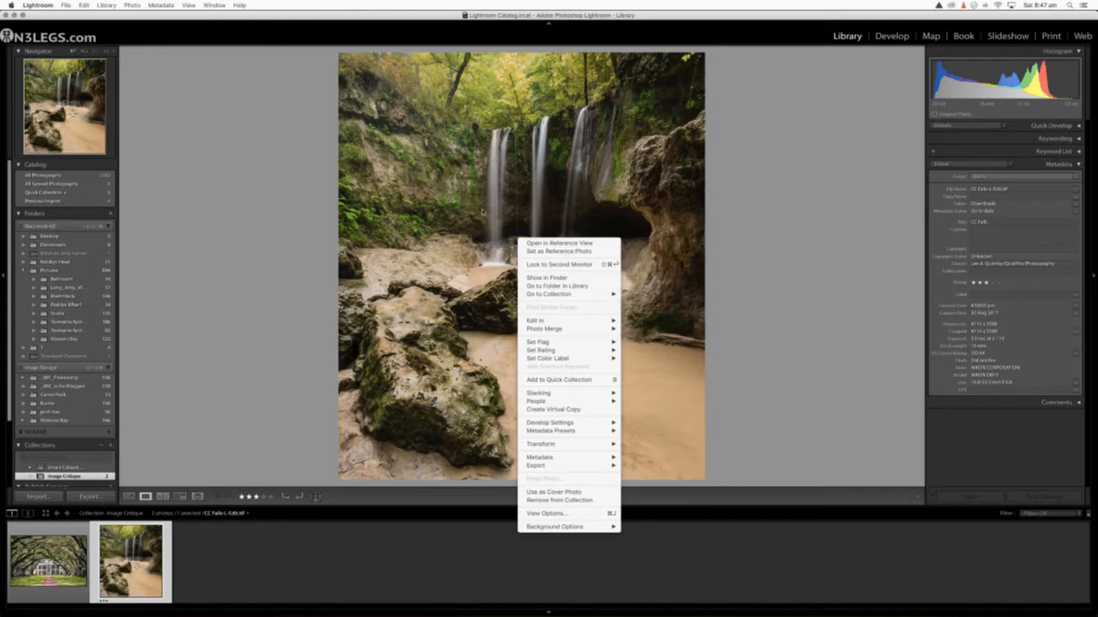
left_click(843, 222)
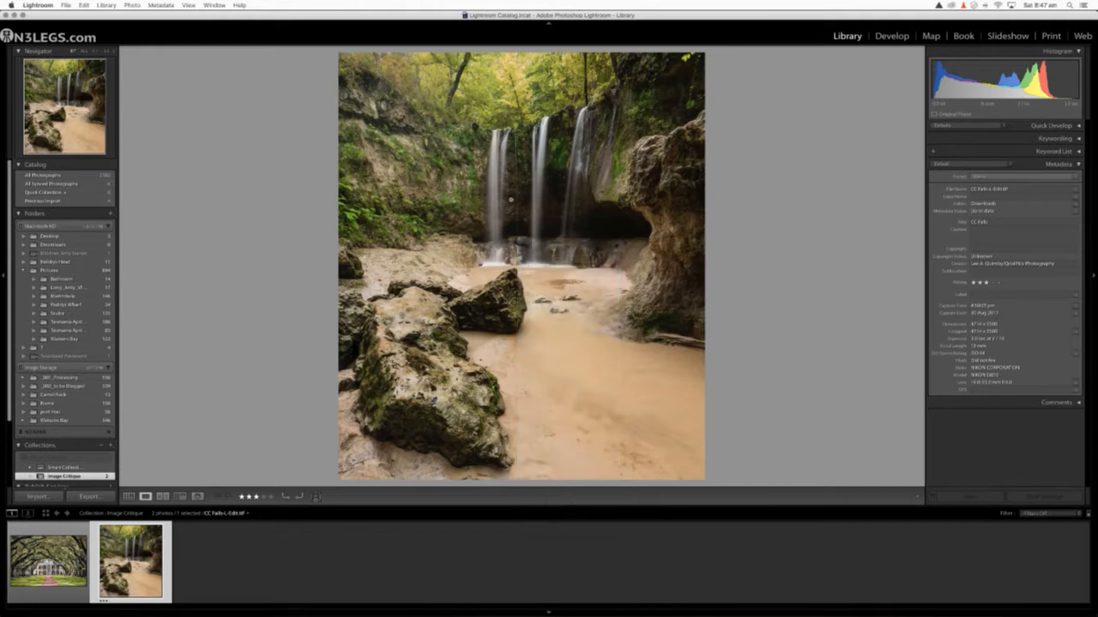
Step: Send the waterfall photo to Topaz Adjust 5 as a copy with Lightroom adjustments
right_click(511, 200)
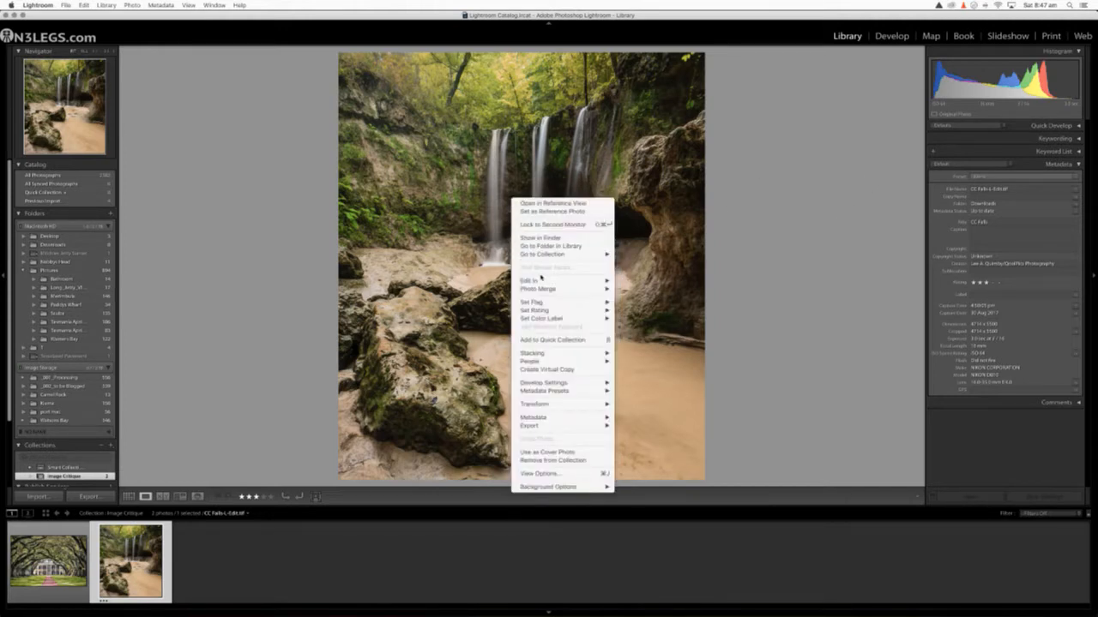
mouse_move(540, 281)
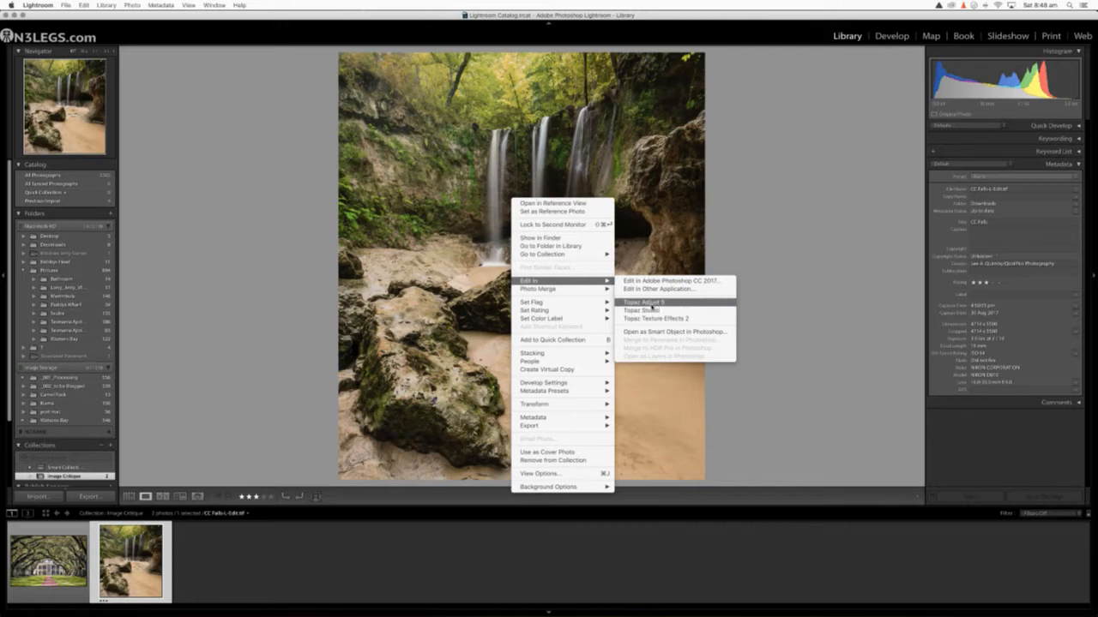
left_click(651, 306)
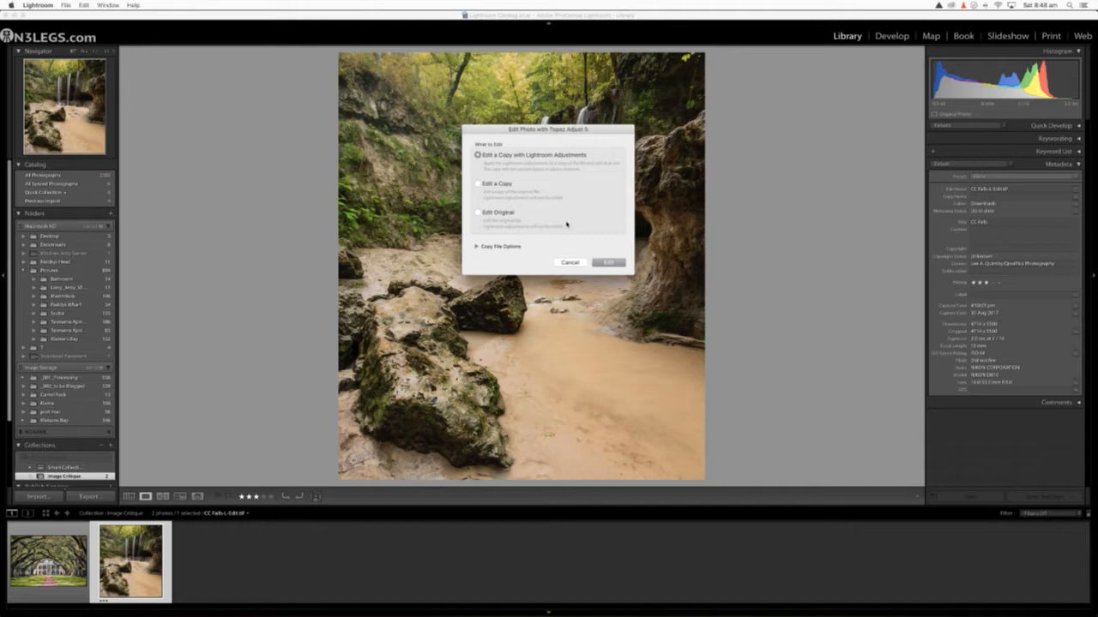
left_click(607, 262)
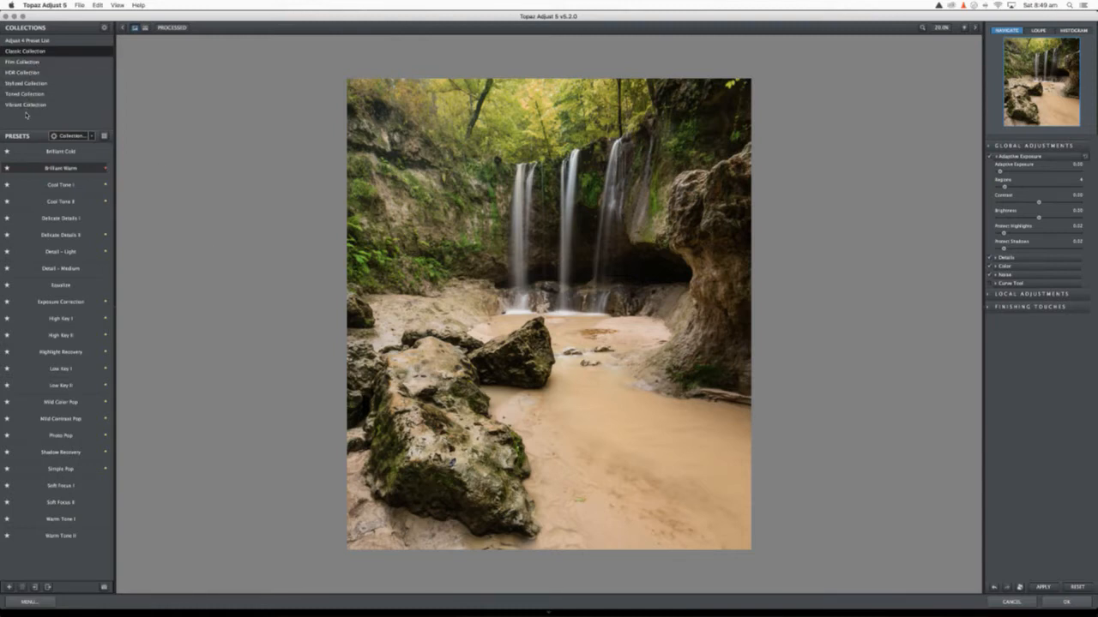
Step: Browse the Film, HDR, Stylized, Toned and Vibrant preset collections, returning to the Classic Collection
left_click(27, 63)
left_click(24, 73)
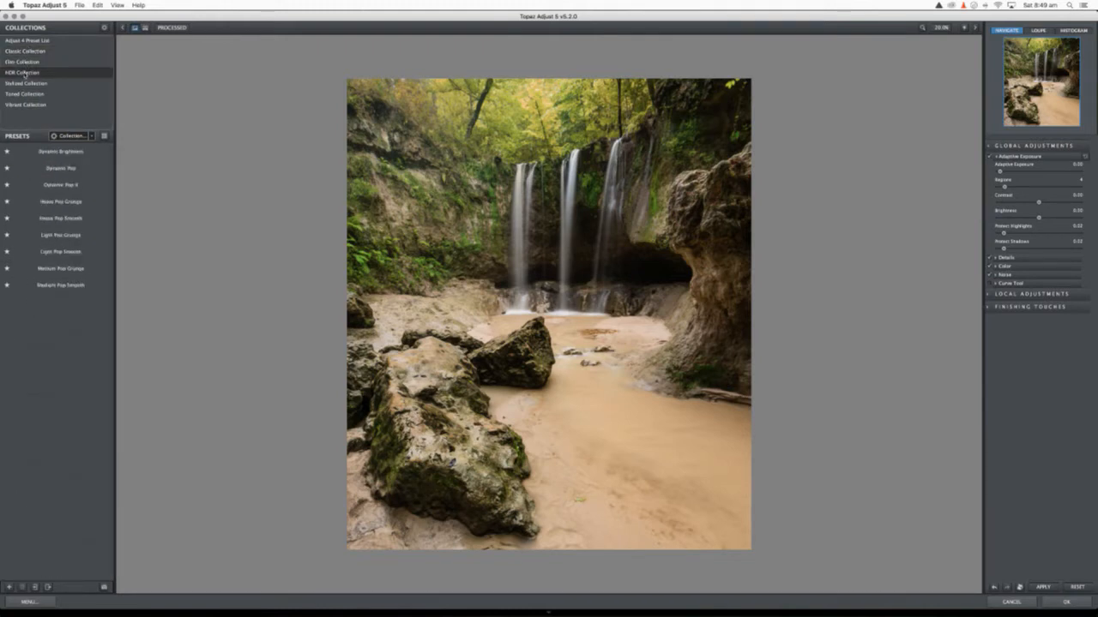
left_click(27, 84)
left_click(24, 93)
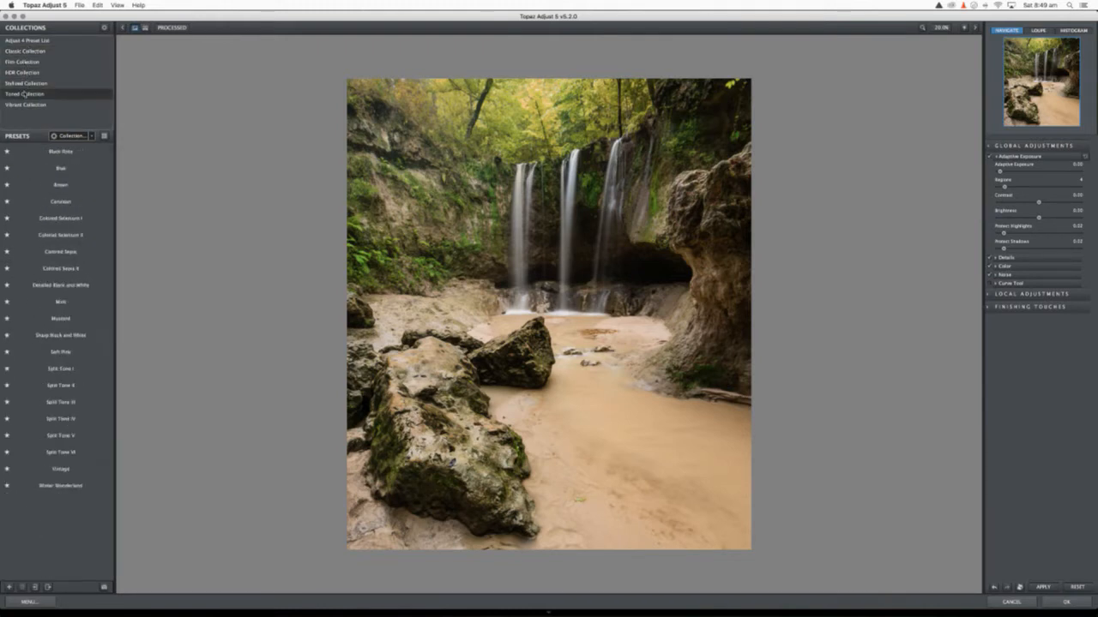
left_click(24, 105)
left_click(36, 96)
left_click(32, 52)
Step: Try the Brilliant Cold, Delicate Details I and Delicate Details II presets on the waterfall photo, and apply Detail - Light
left_click(60, 152)
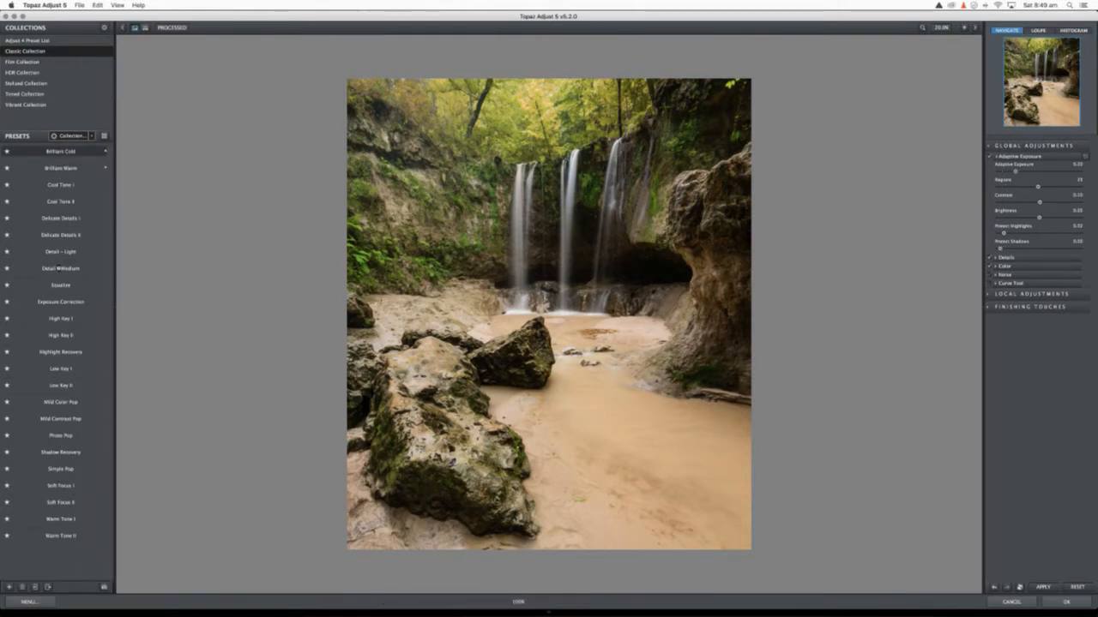
left_click(59, 218)
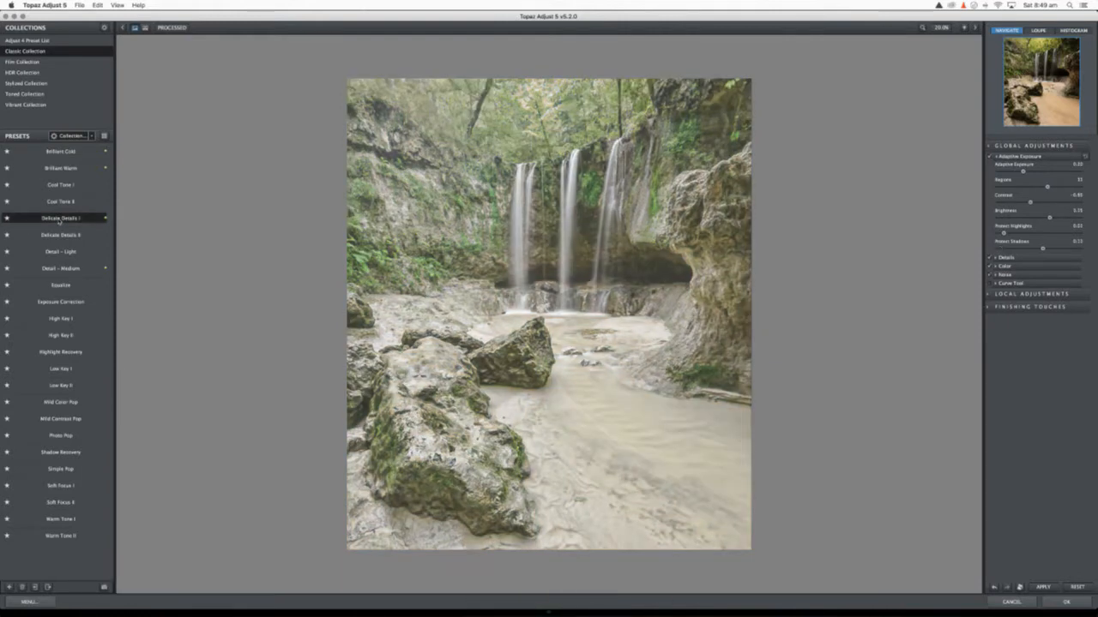
left_click(59, 235)
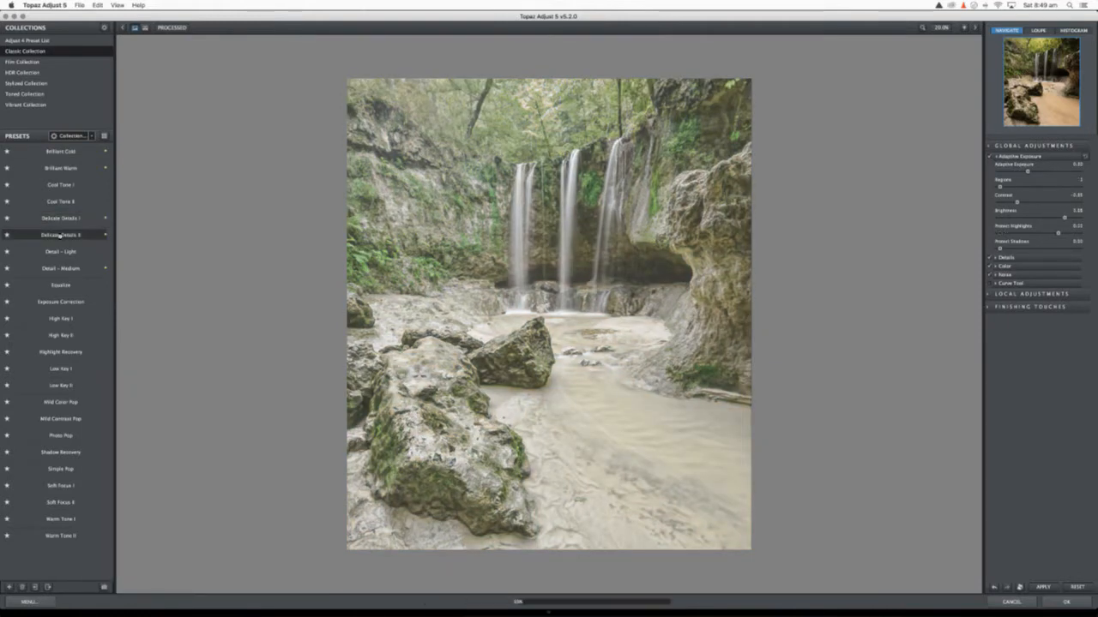
left_click(58, 252)
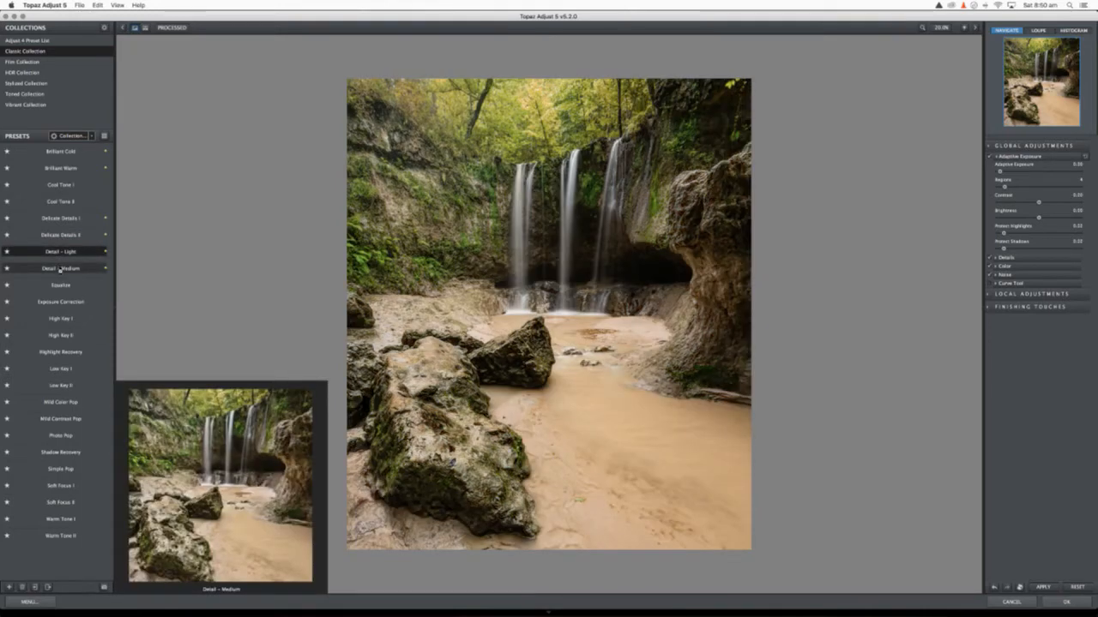
Step: Try the Detail - Medium preset side by side with the original, and switch back to Detail - Light in the single-image view
left_click(60, 268)
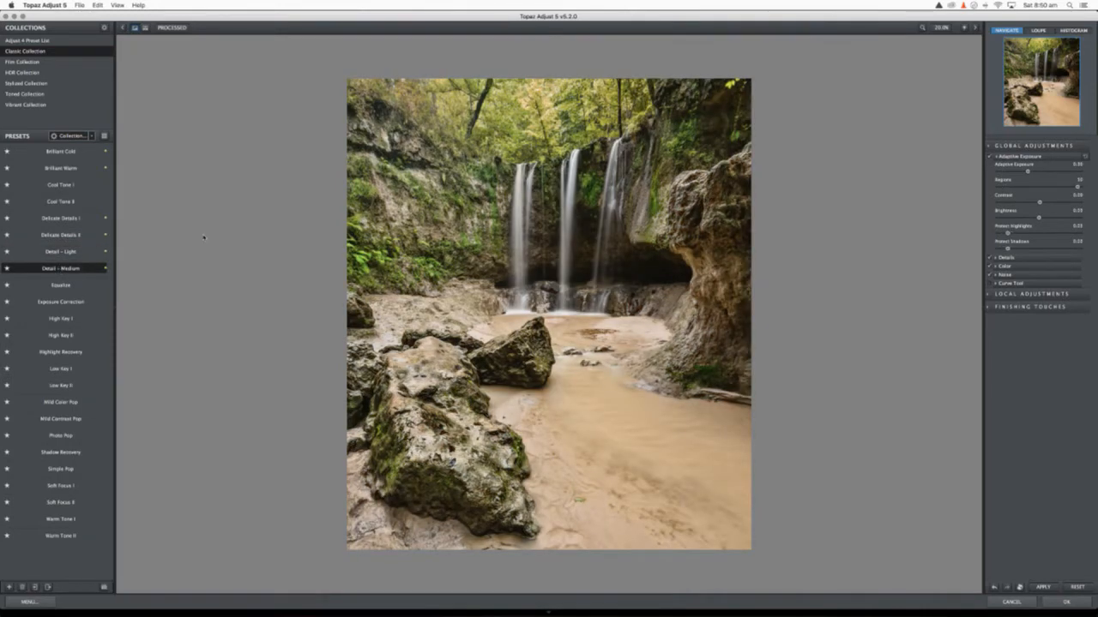
left_click(146, 28)
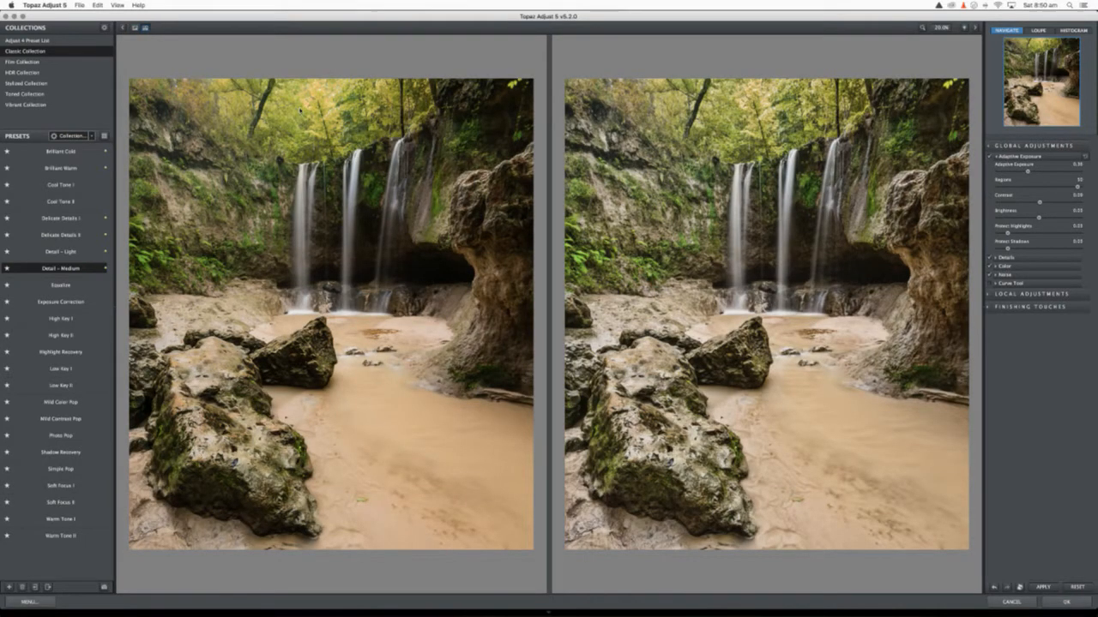
mouse_move(46, 269)
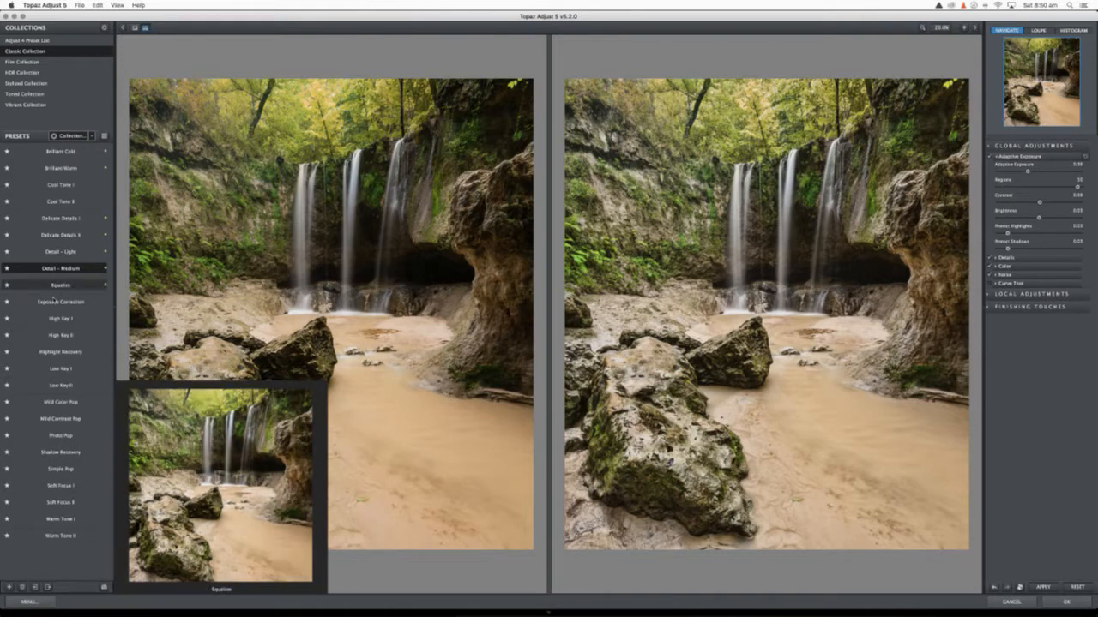
left_click(63, 253)
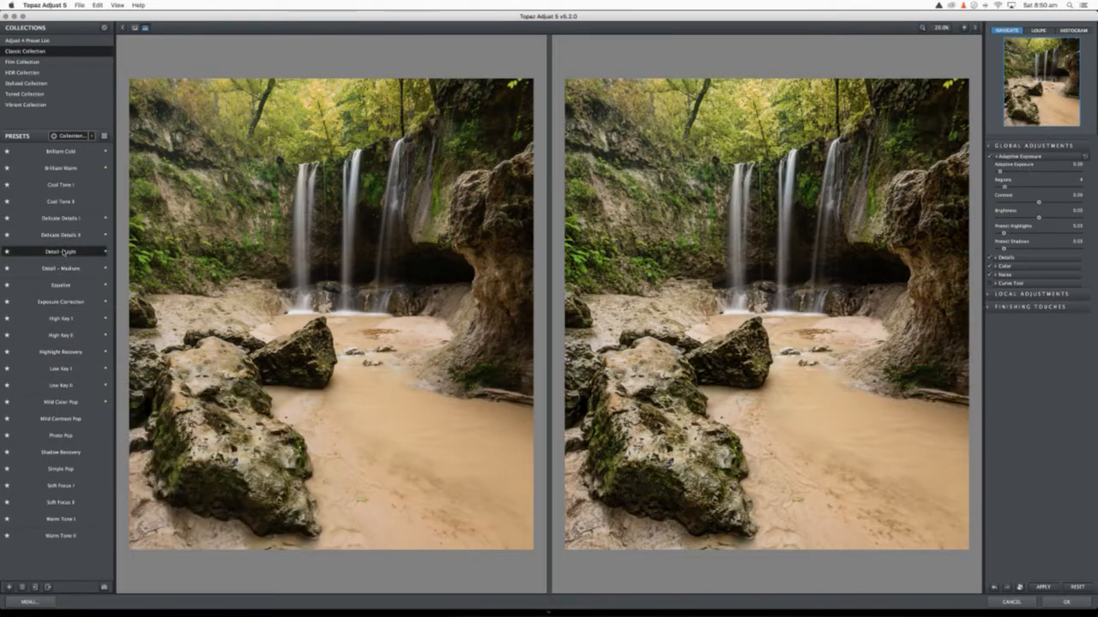
left_click(135, 28)
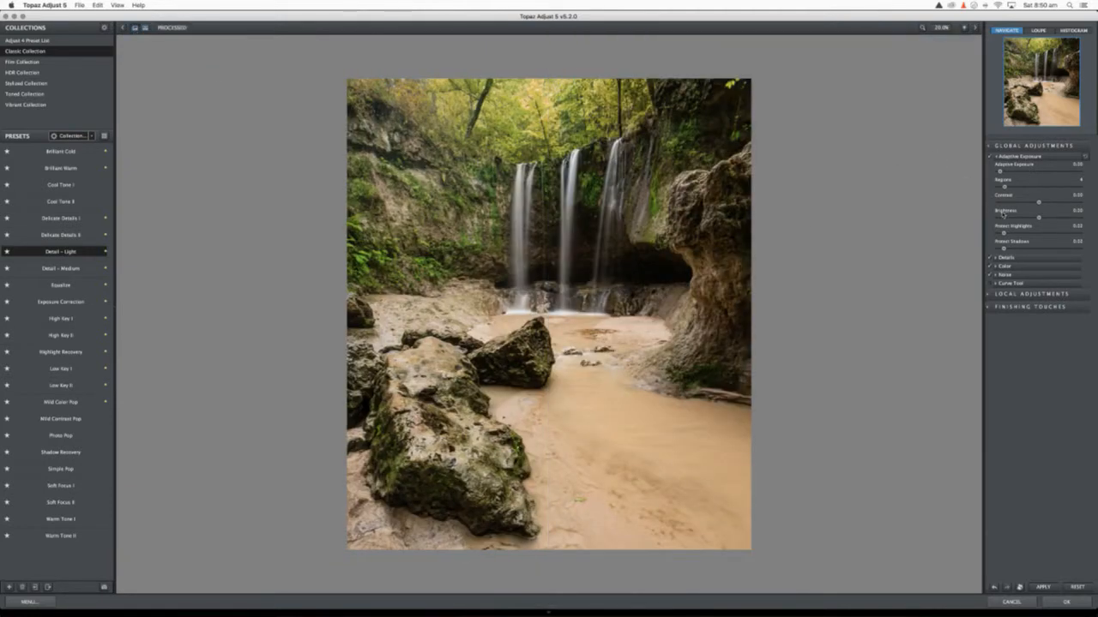
Step: Fine-tune the Details settings, including Strength and Small Detail boost, and raise the Adaptive Exposure of the waterfall photo
left_click(997, 258)
left_click_drag(1025, 272, 1033, 275)
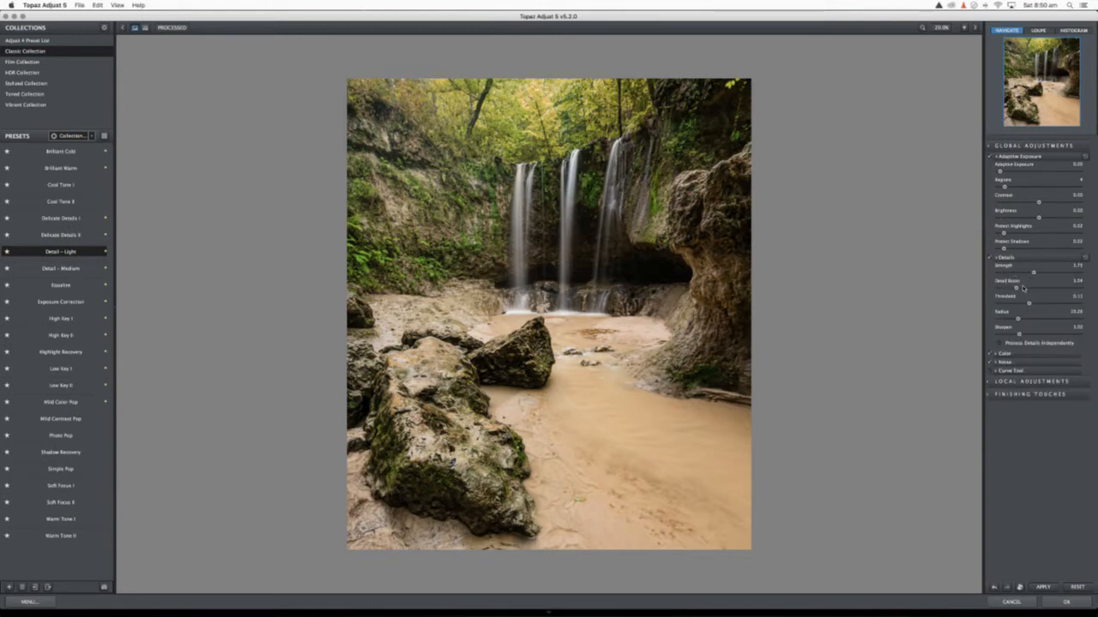
mouse_move(1023, 289)
left_mouse_down()
mouse_move(1018, 303)
mouse_move(1026, 272)
left_mouse_up()
left_click_drag(1019, 333, 1025, 320)
left_click_drag(1024, 289, 1022, 289)
left_click_drag(999, 171, 1019, 172)
left_click(998, 257)
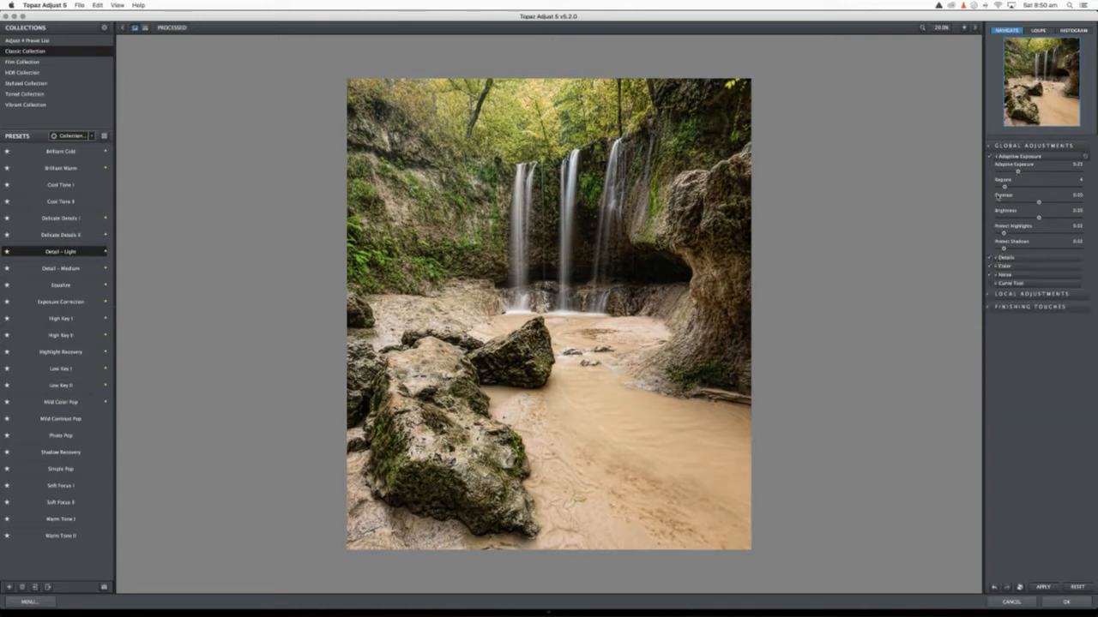
Step: Raise the waterfall photo's Saturation slightly in the global Color adjustments
left_click(998, 159)
left_click(998, 174)
left_click_drag(1019, 219, 1024, 220)
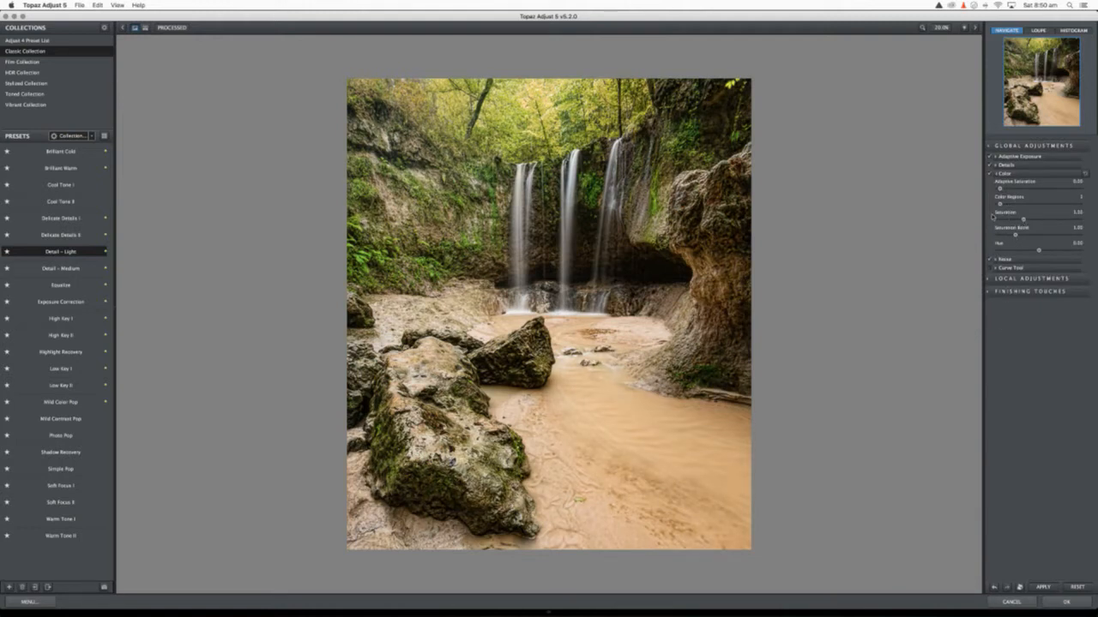
left_click(995, 175)
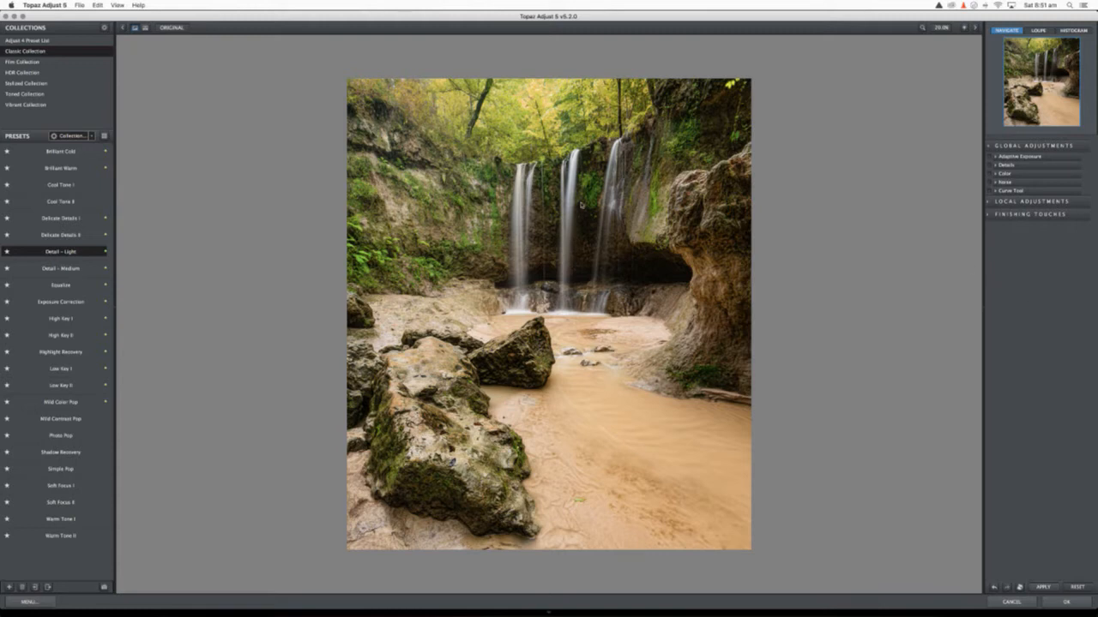
Step: Check the original and processed photo side by side, and save the Topaz adjustments back to Lightroom
left_click(146, 28)
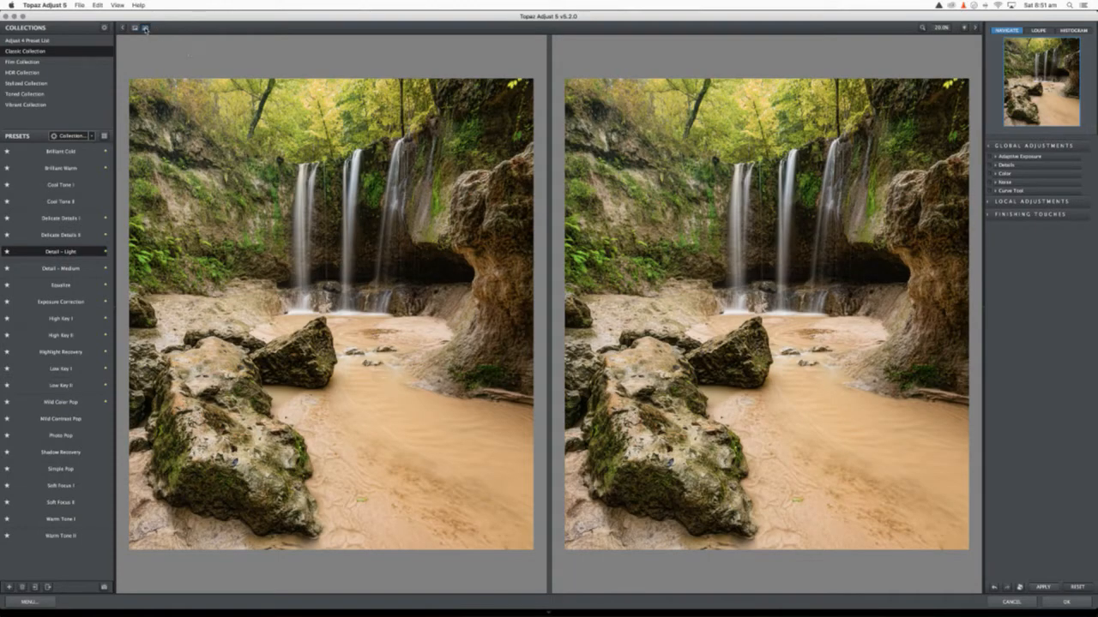
left_click(135, 28)
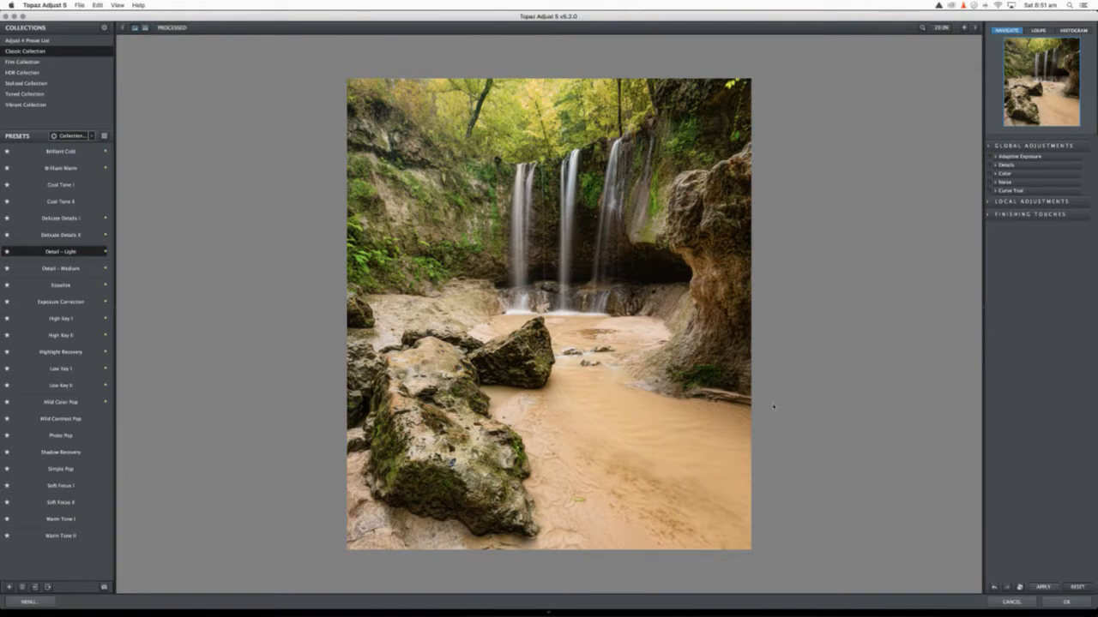
left_click(1053, 602)
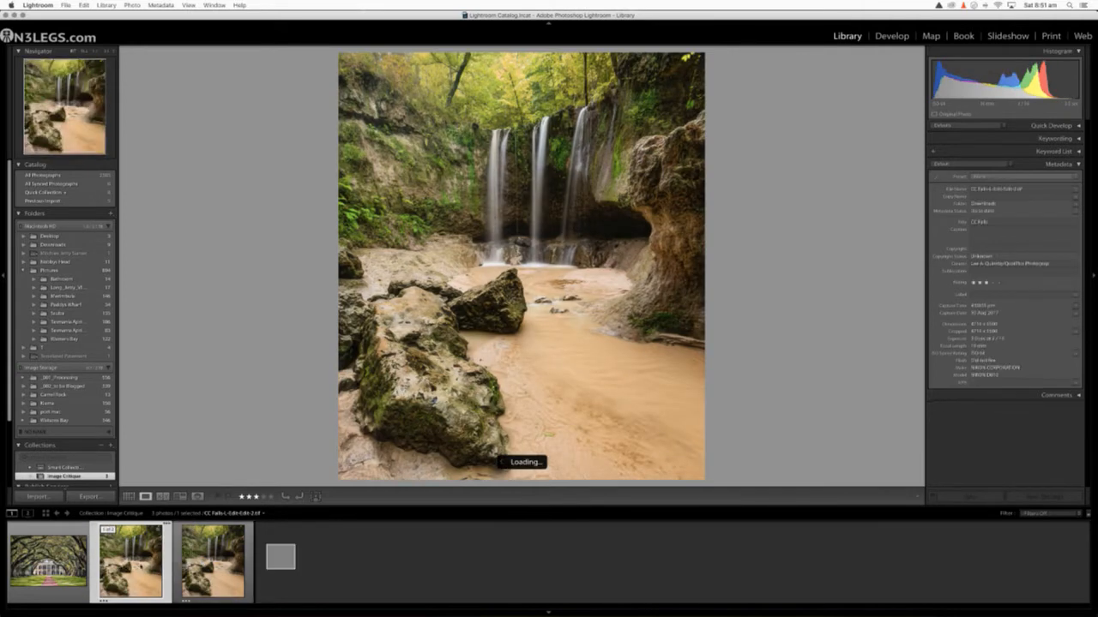
Step: Compare the waterfall photo's versions before and after Topaz side by side, ending in the single-photo view with both selected
left_click(286, 566)
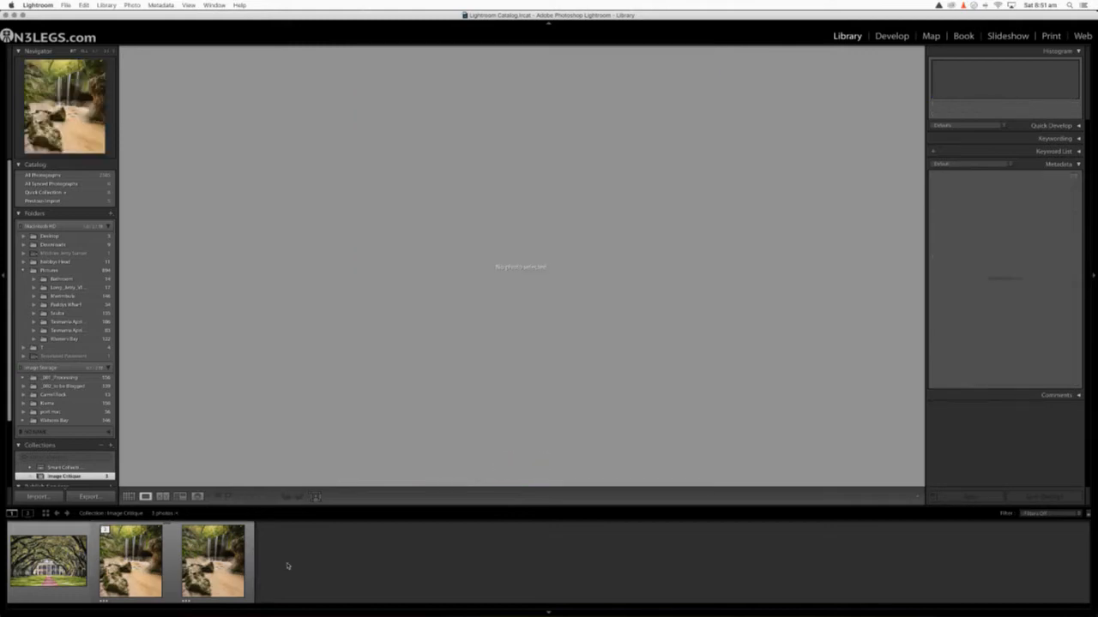
left_click(130, 561)
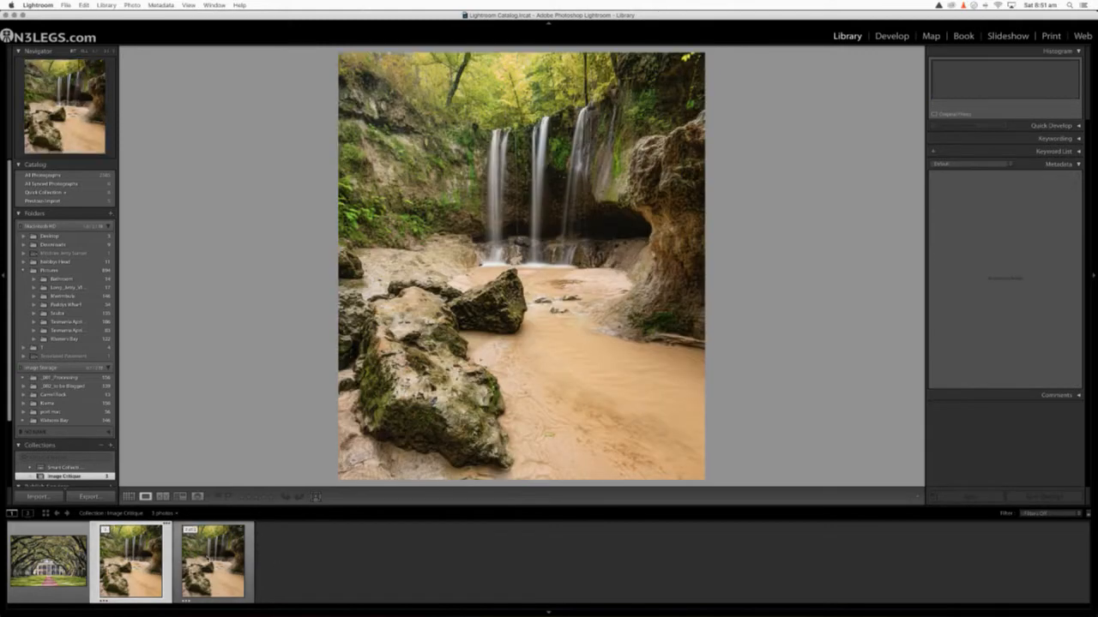
left_click(199, 562)
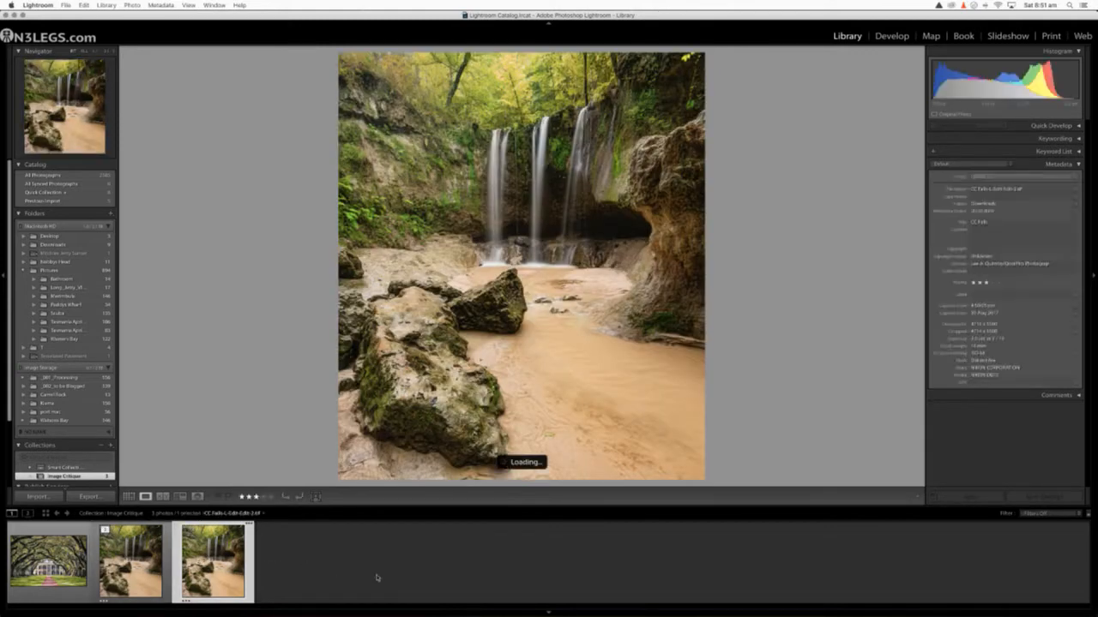
left_click(155, 569)
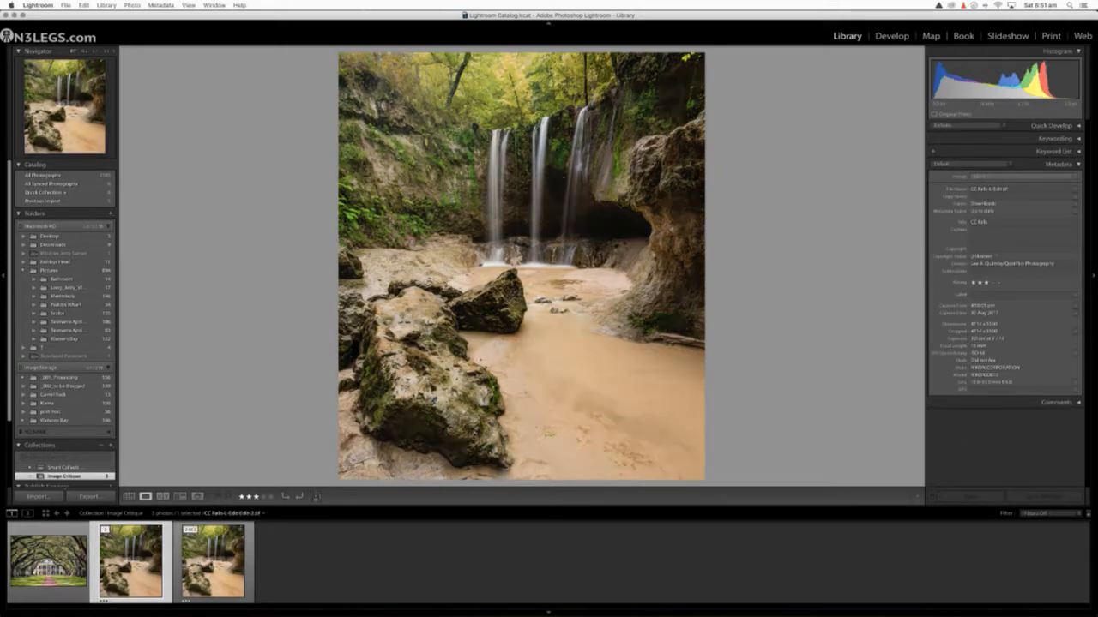
left_click(212, 561, "super")
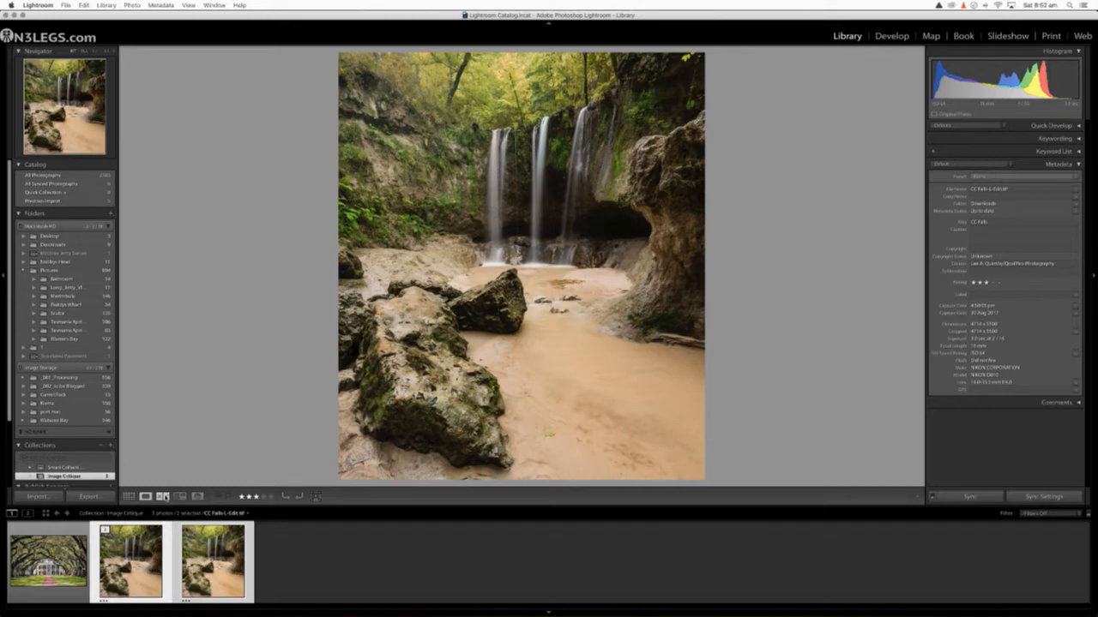
left_click(163, 496)
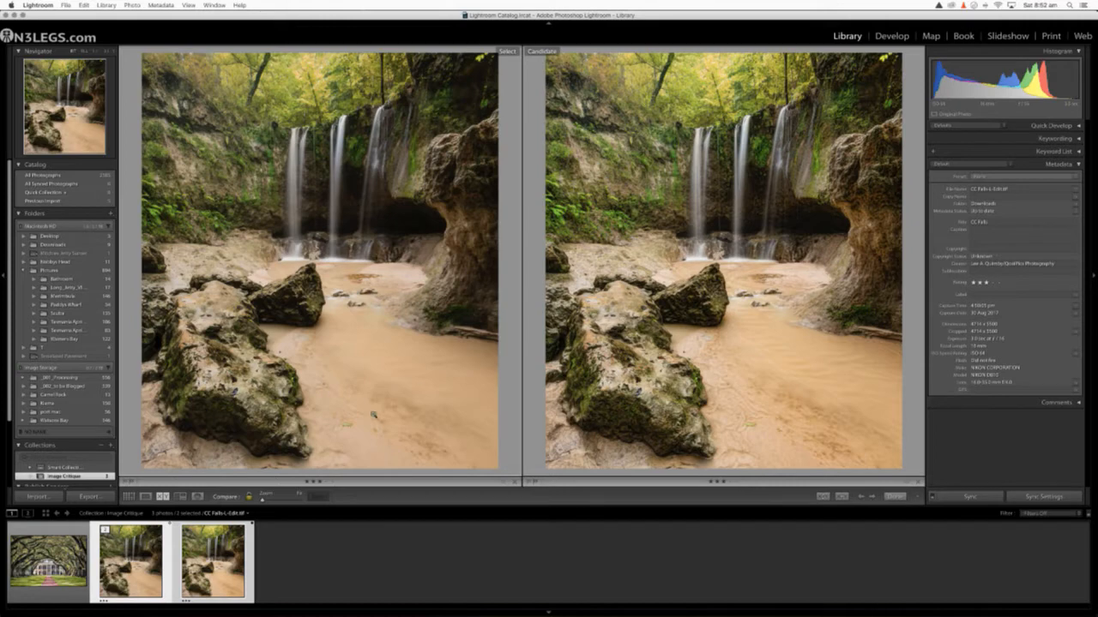
left_click(381, 549)
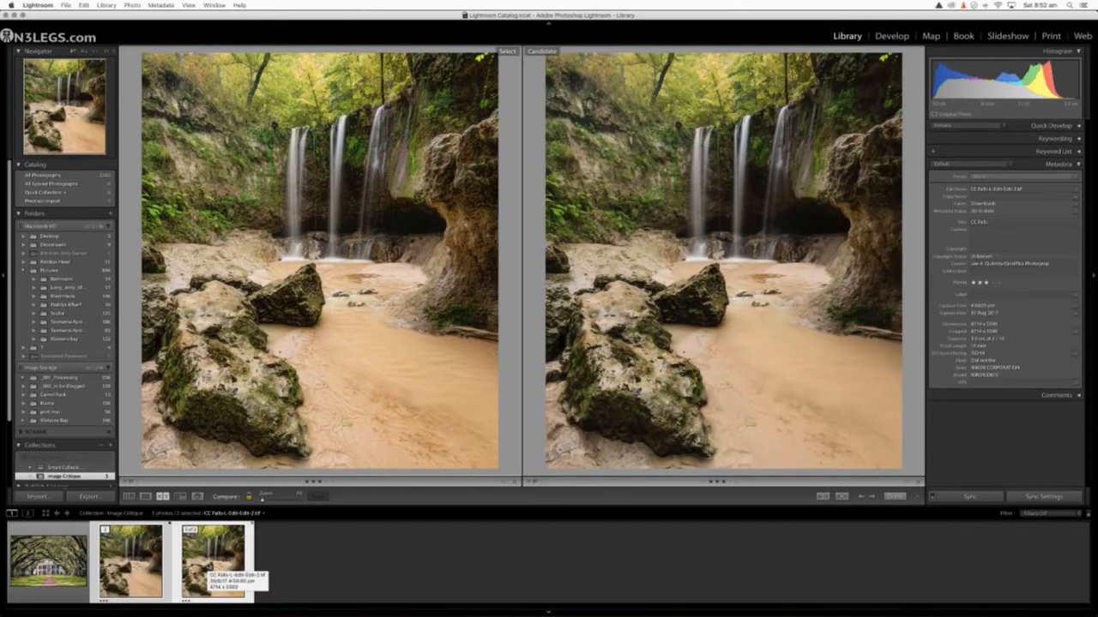
left_click(145, 497)
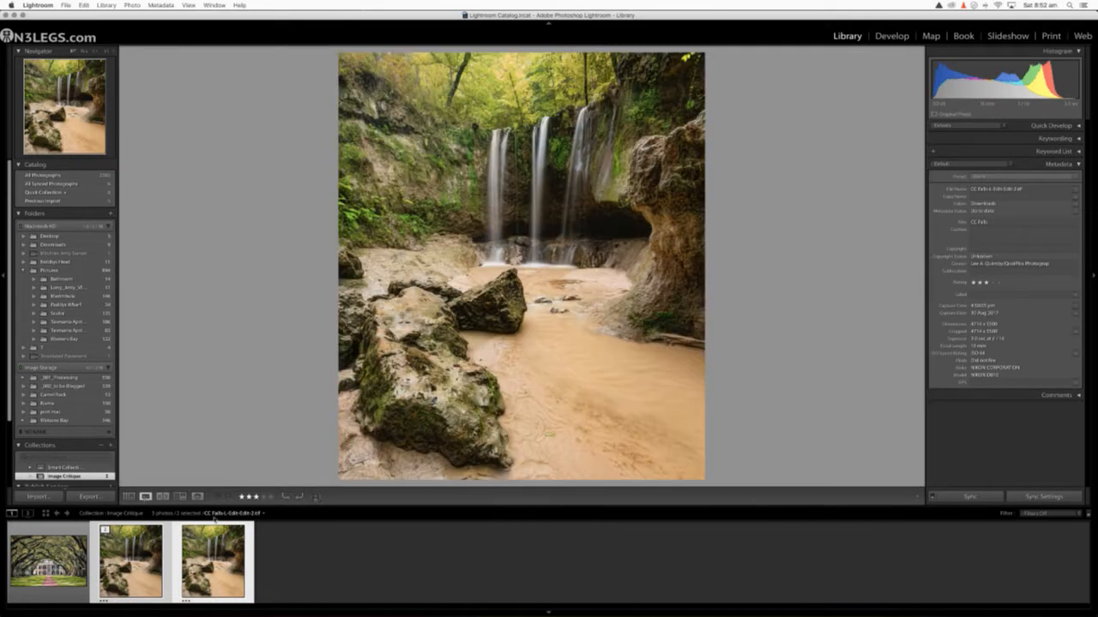
Step: Open the two selected waterfall versions as layers of one document in Photoshop
right_click(213, 559)
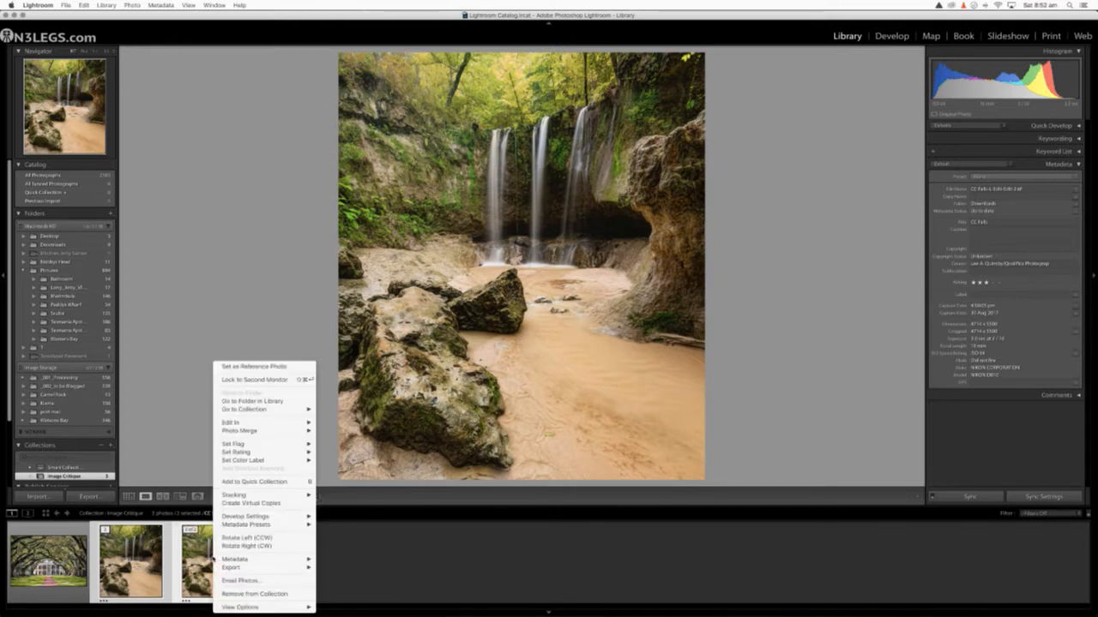
left_click(376, 552)
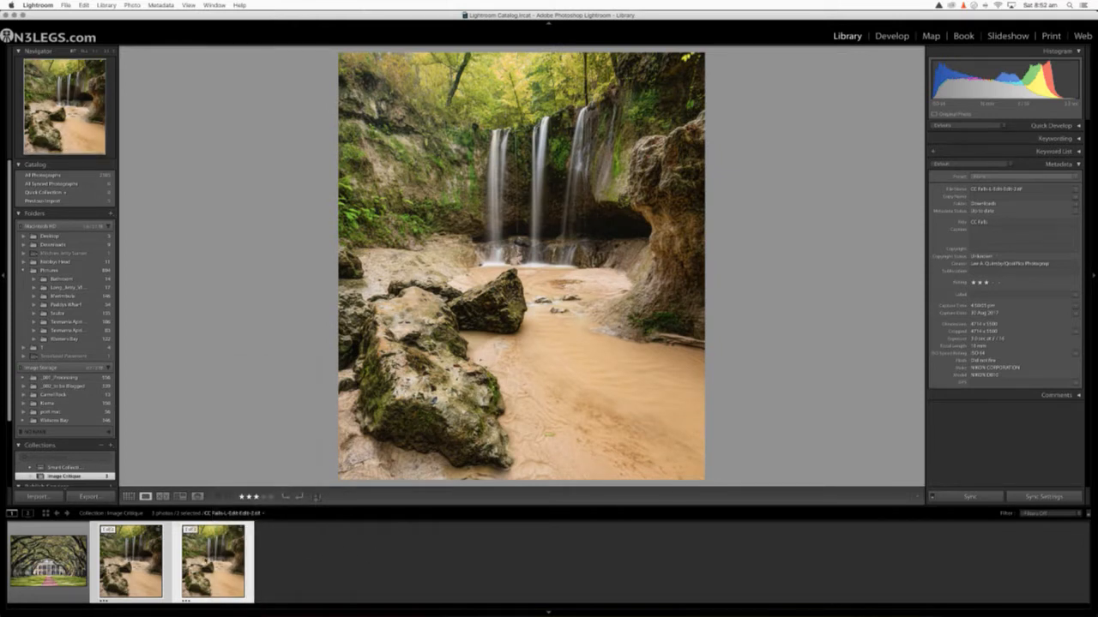
right_click(204, 560)
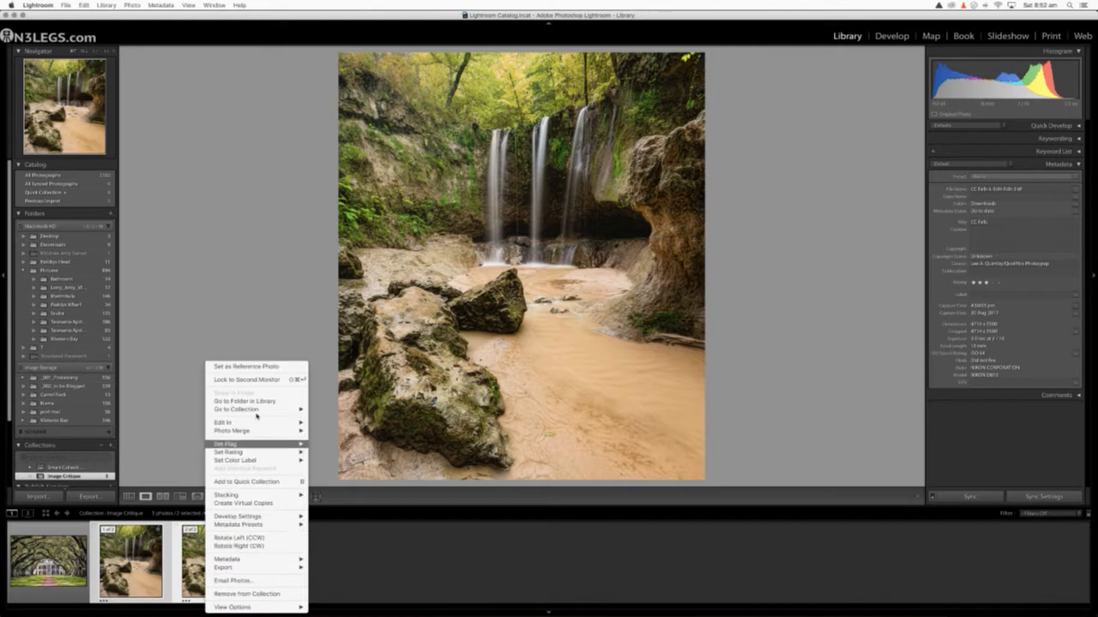
mouse_move(255, 424)
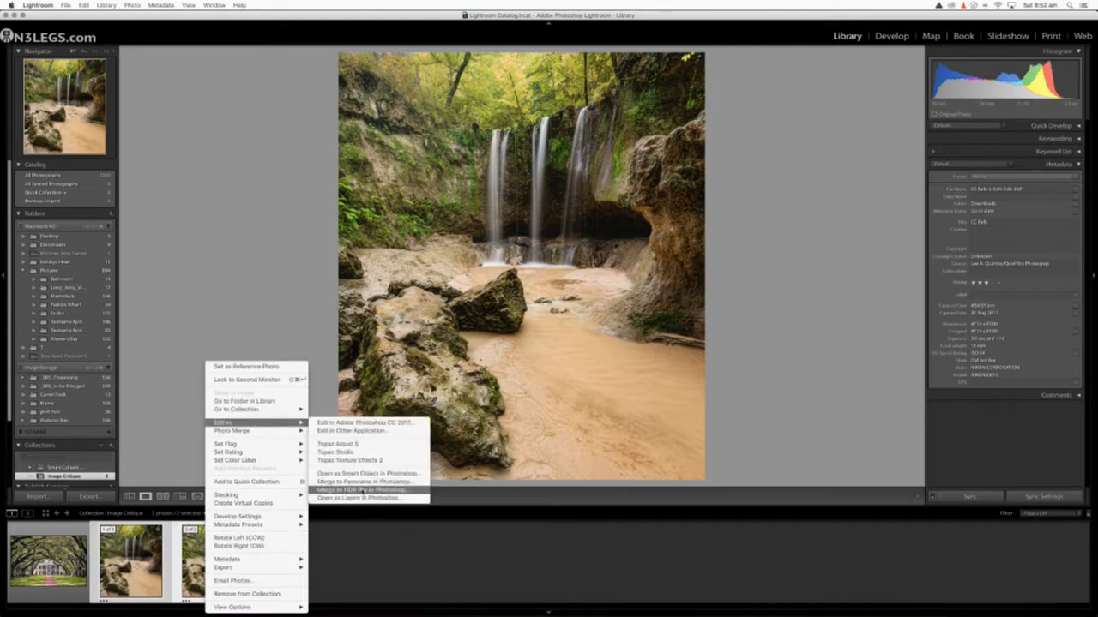
left_click(345, 498)
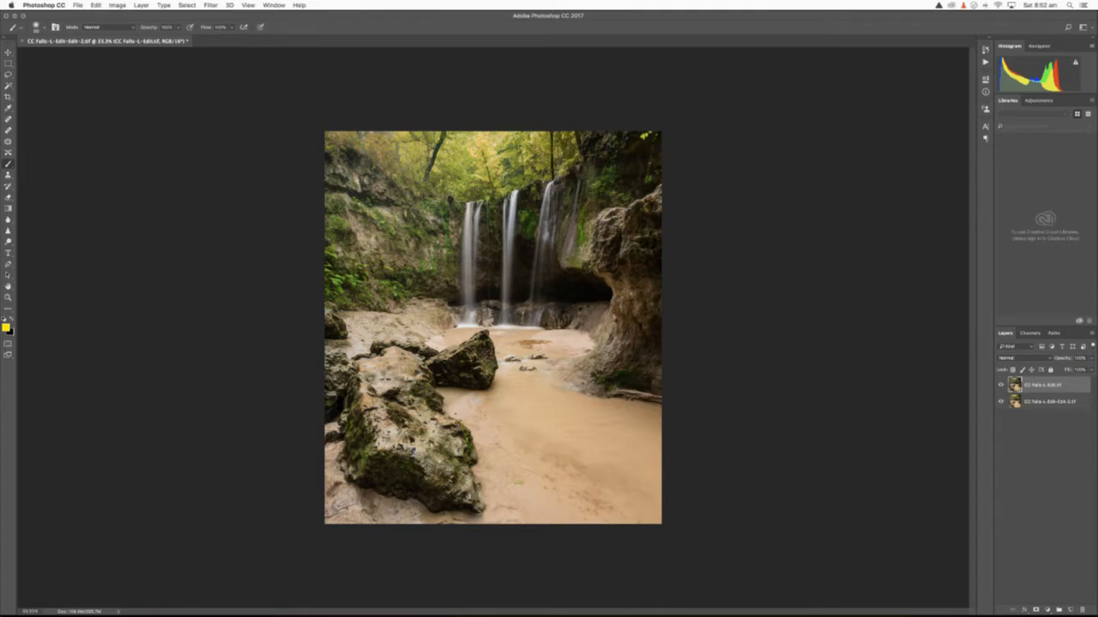
Step: Enlarge the image to fill the window and toggle the CC Falls-L-Edit.tif layer's visibility to compare the two versions
left_click(999, 385)
left_click(1000, 386)
key("super+0")
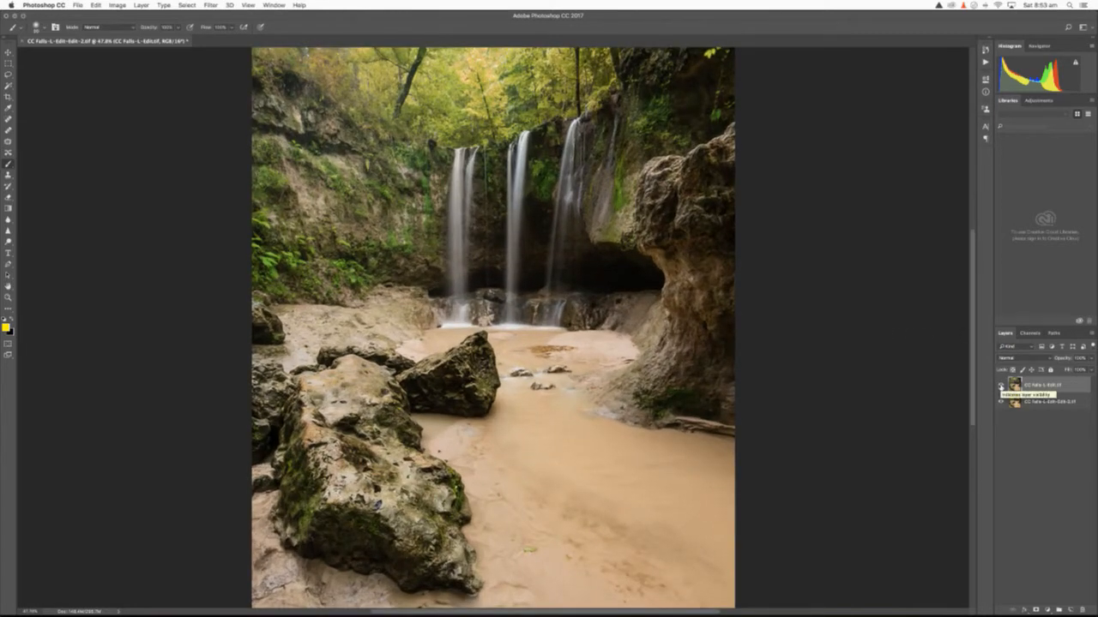
left_click(1000, 386)
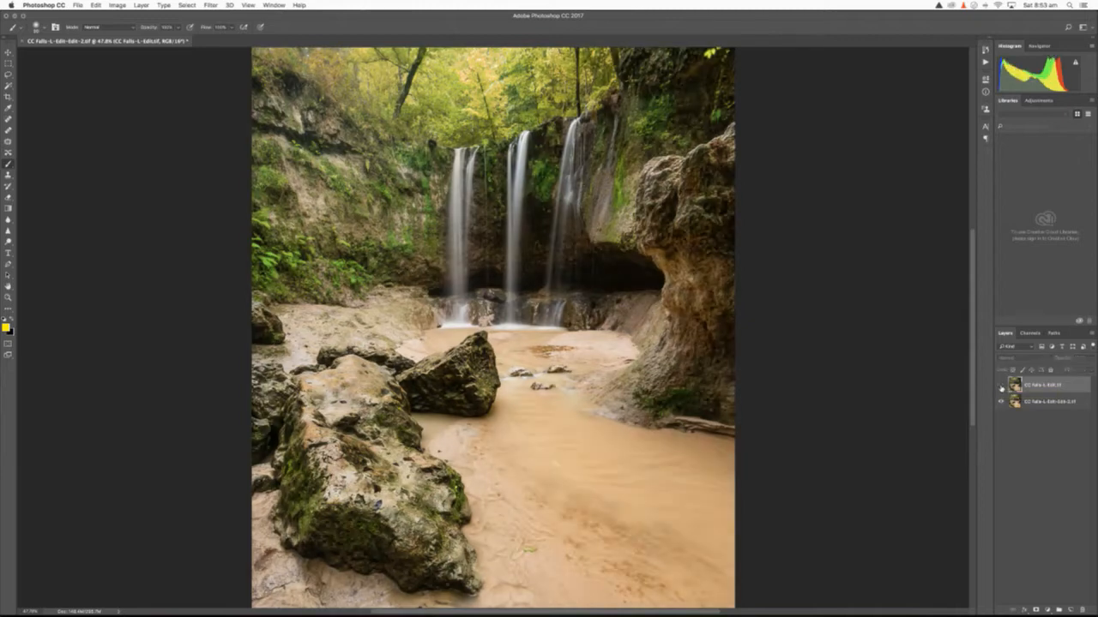
left_click(1000, 387)
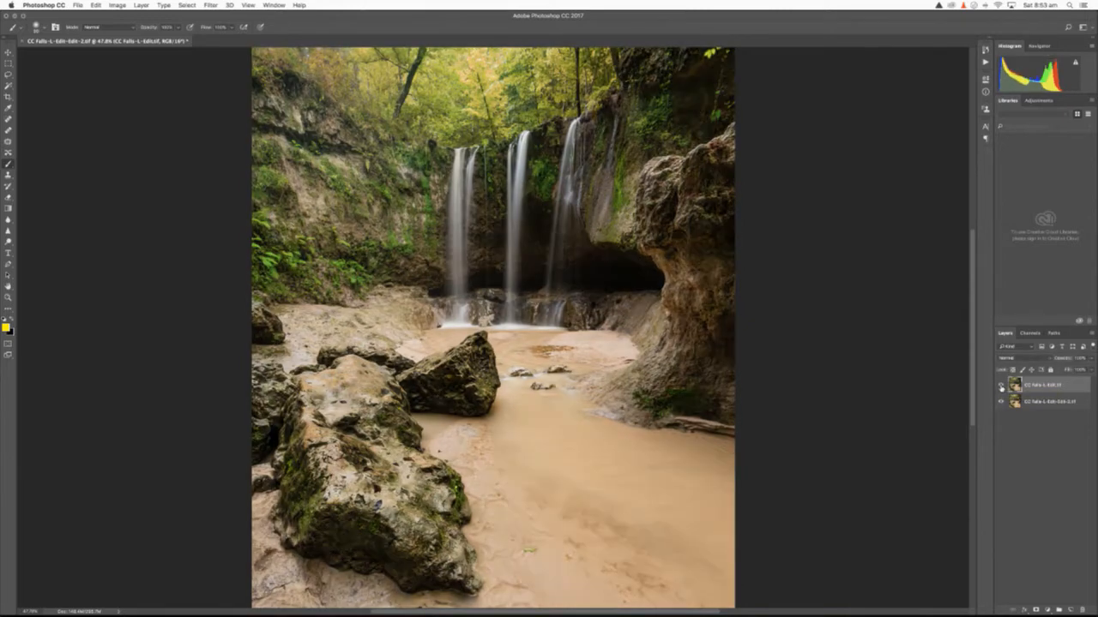
left_click(999, 387)
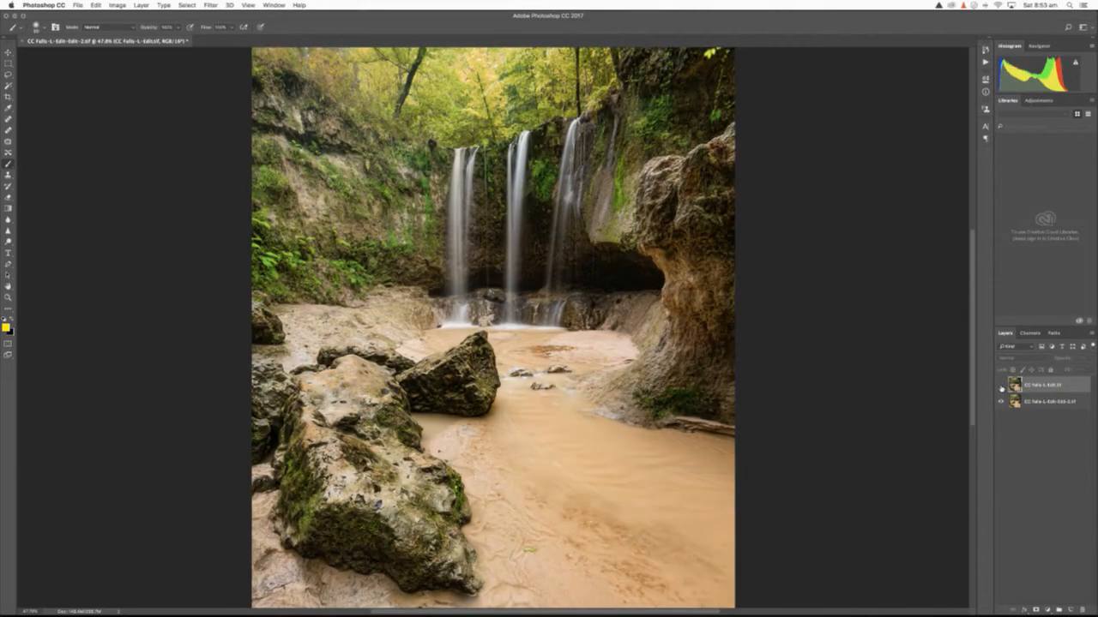
left_click(1000, 387)
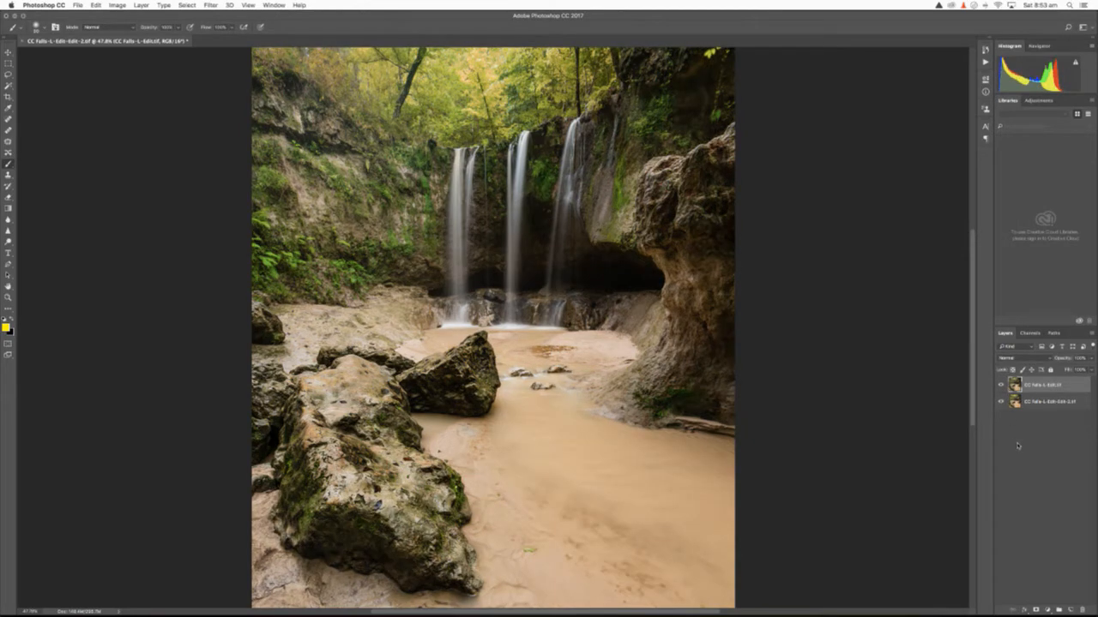
right_click(1044, 390)
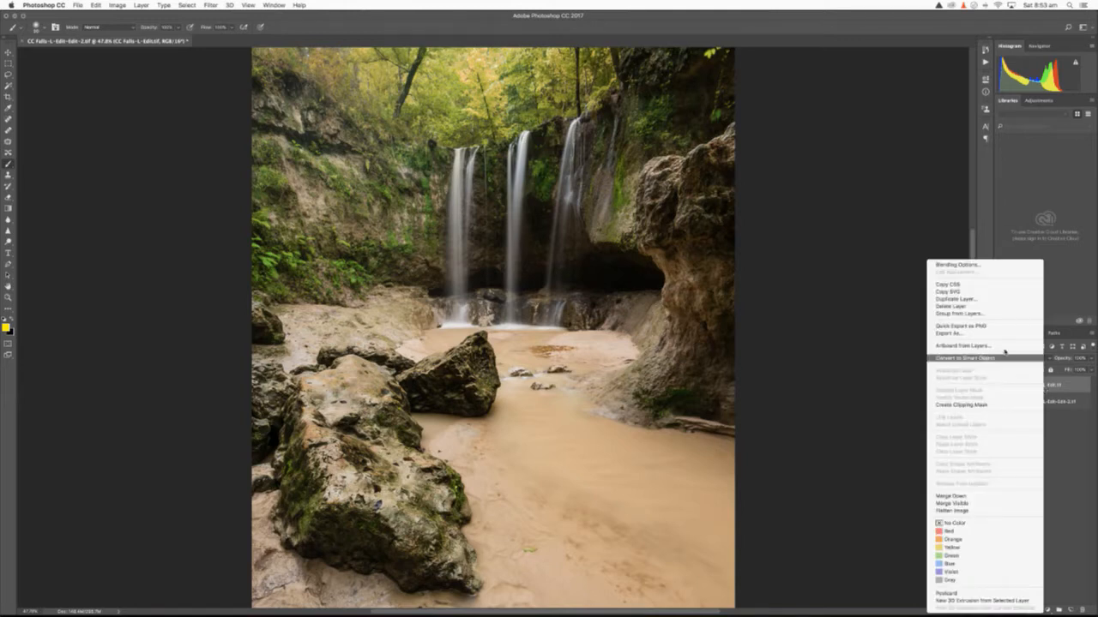
left_click(971, 265)
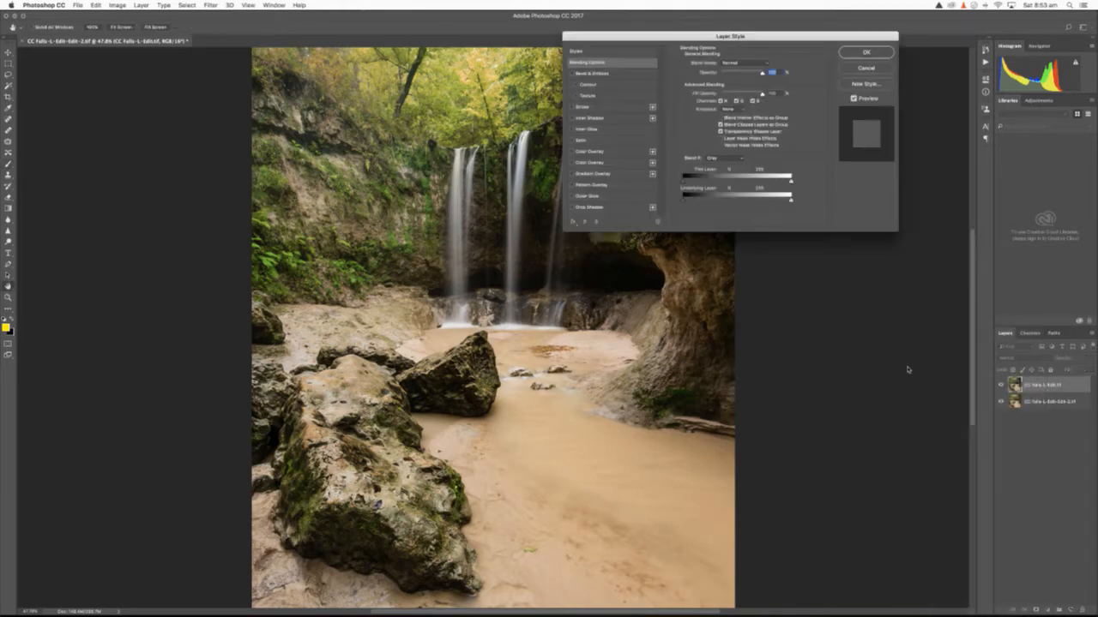
left_click(855, 68)
key("b")
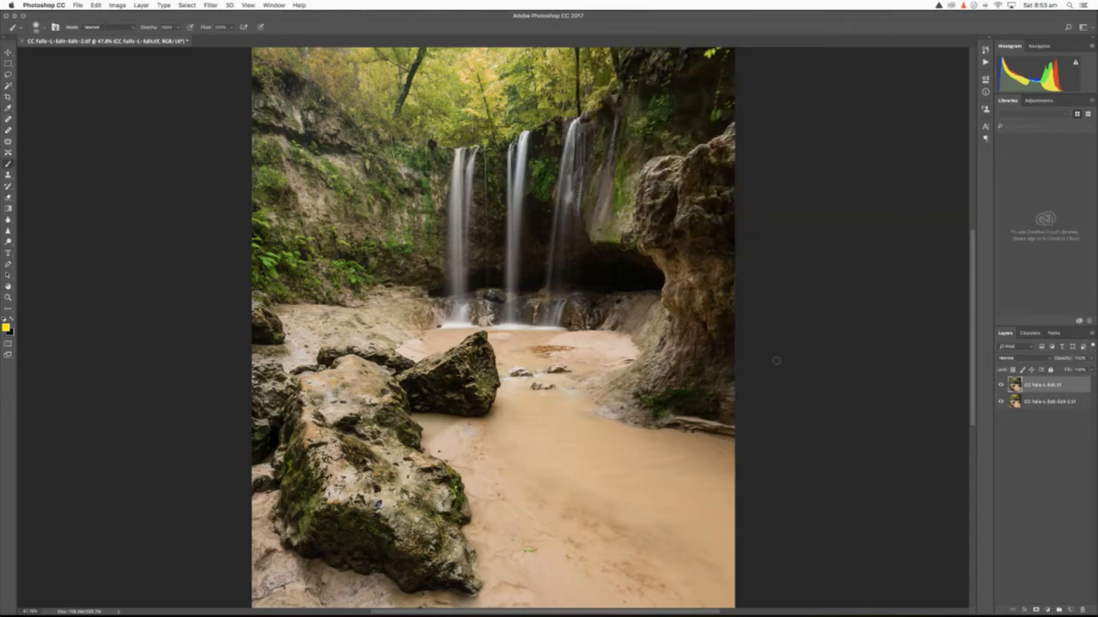
Step: Hide the CC Falls-L-Edit.tif layer to view the Topaz version beneath it, and show the layer again
left_click(1000, 386)
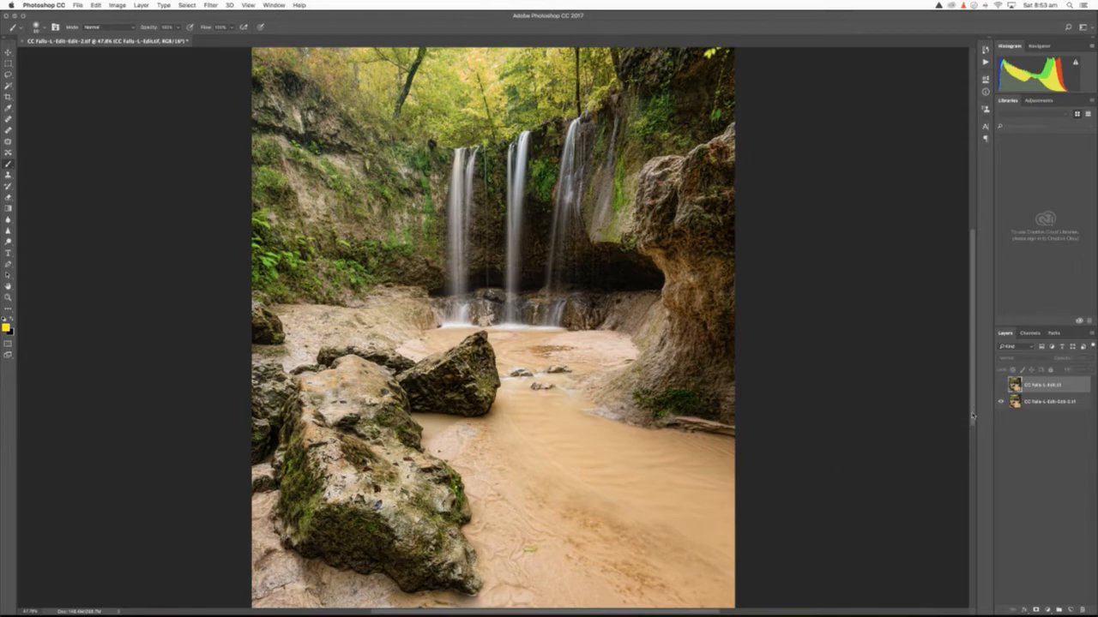
left_click(1000, 386)
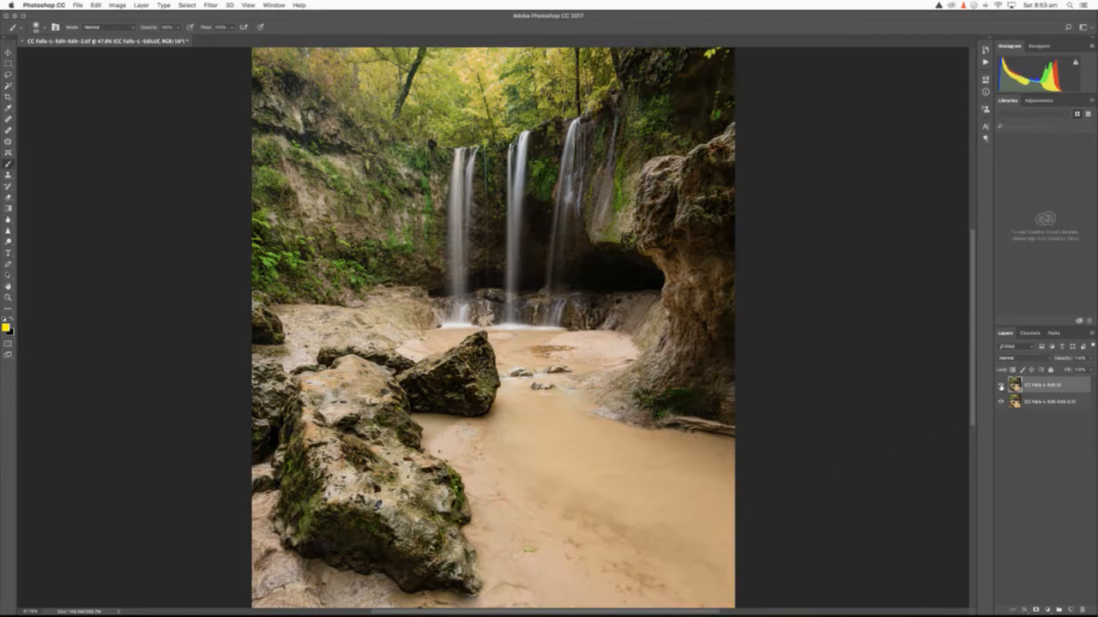
Step: Compare both versions by toggling the CC Falls-L-Edit.tif layer, and circle the foreground pool in yellow on a new layer
left_click(1000, 387)
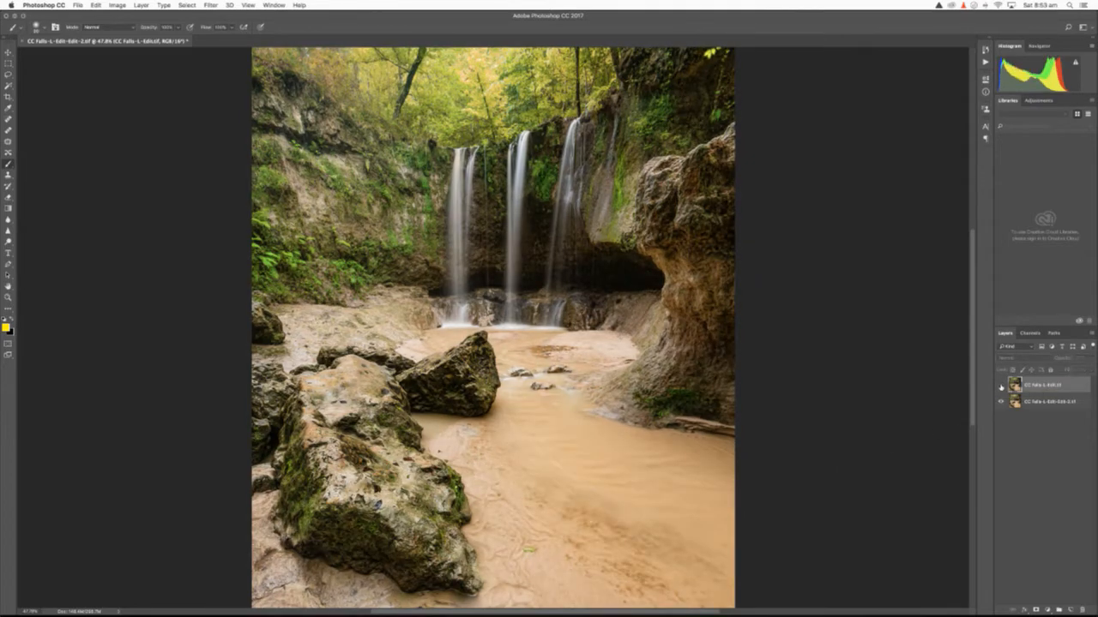
left_click(1000, 387)
left_click(1070, 610)
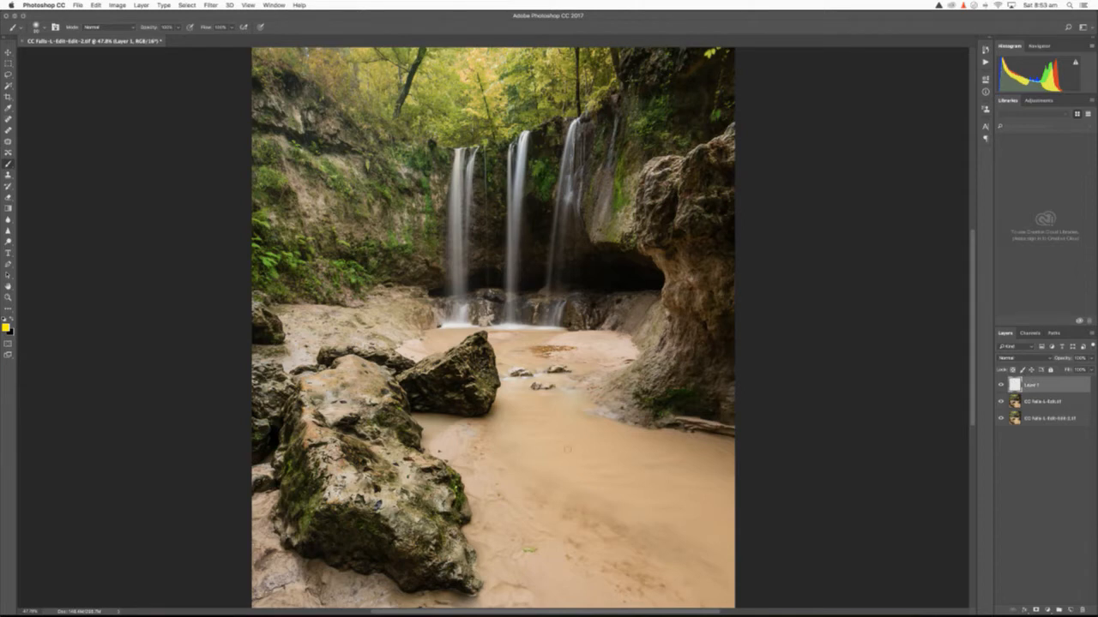
mouse_move(553, 392)
left_mouse_down()
mouse_move(495, 392)
mouse_move(485, 470)
mouse_move(557, 547)
mouse_move(654, 603)
mouse_move(730, 540)
mouse_move(631, 434)
mouse_move(523, 389)
left_mouse_up()
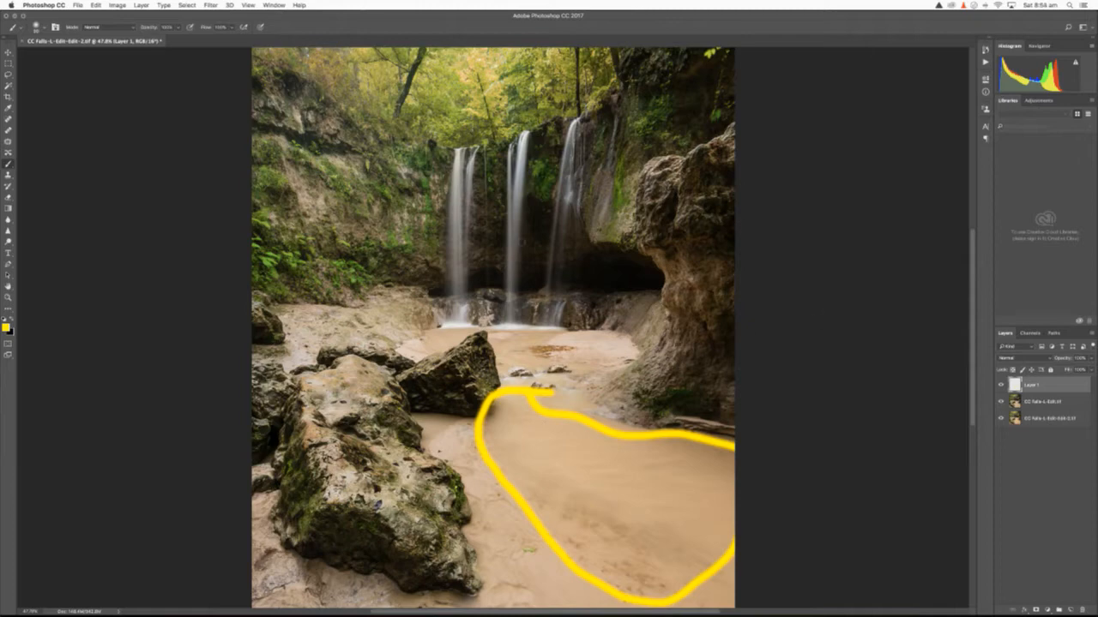
Step: Undo the stray yellow dab on the leaves near the falls and shift the yellow outline layer slightly upward
key("super+equal")
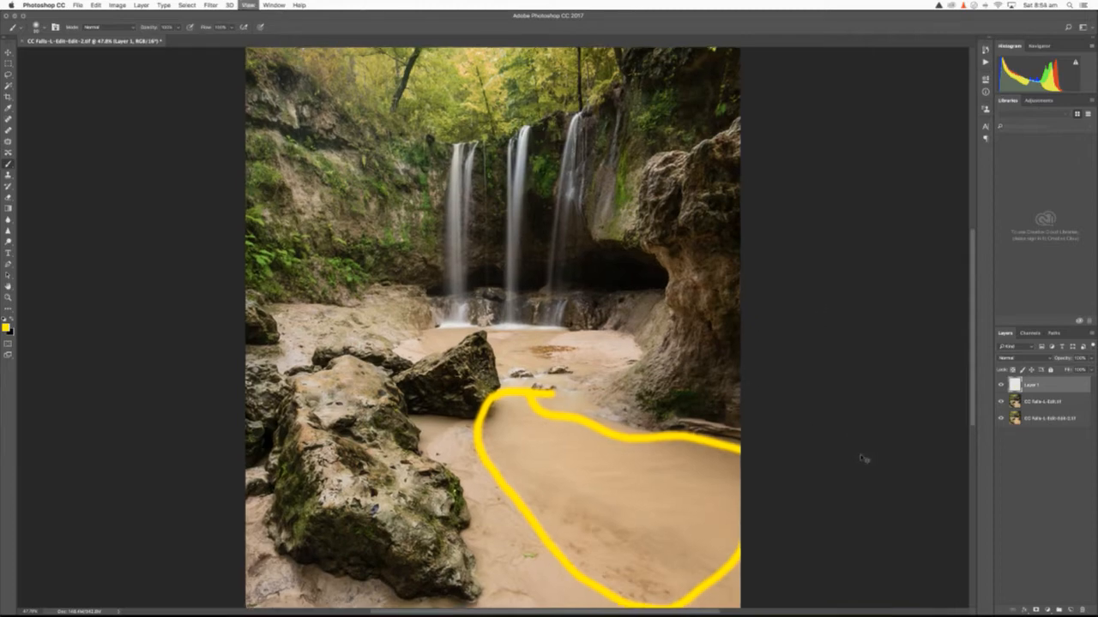
key("super+equal")
key("super+equal")
key("super+equal")
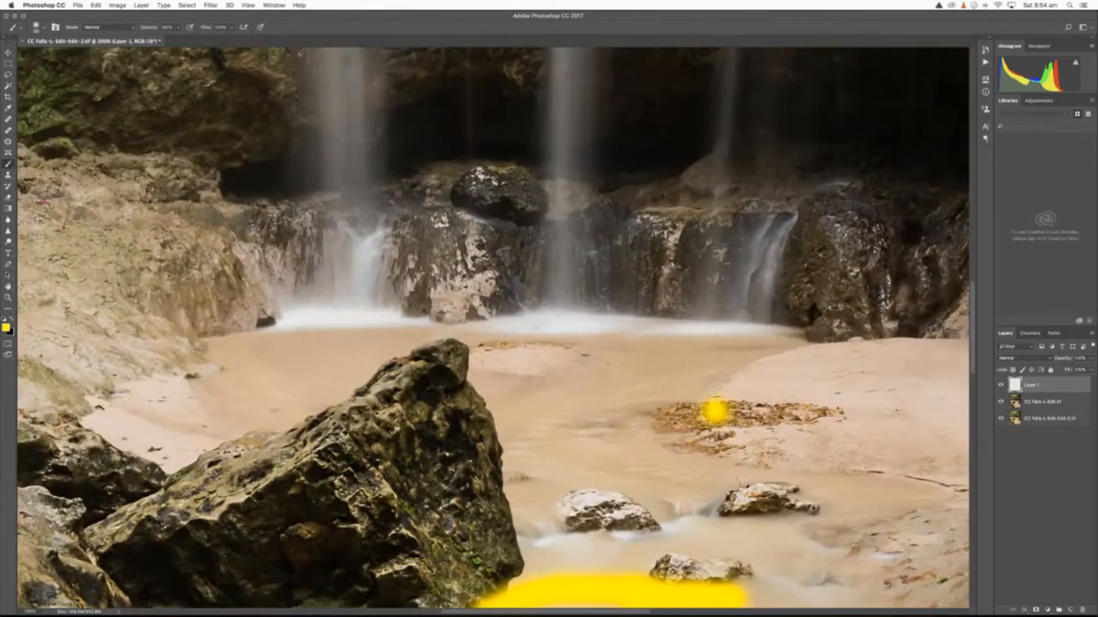
key("super+z")
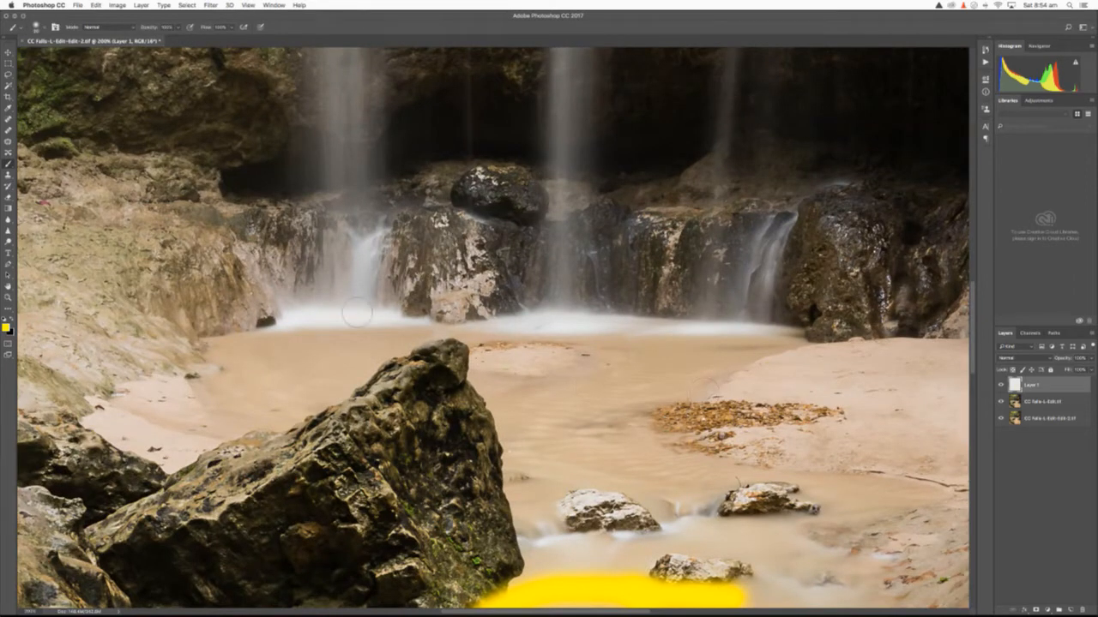
left_click(9, 53)
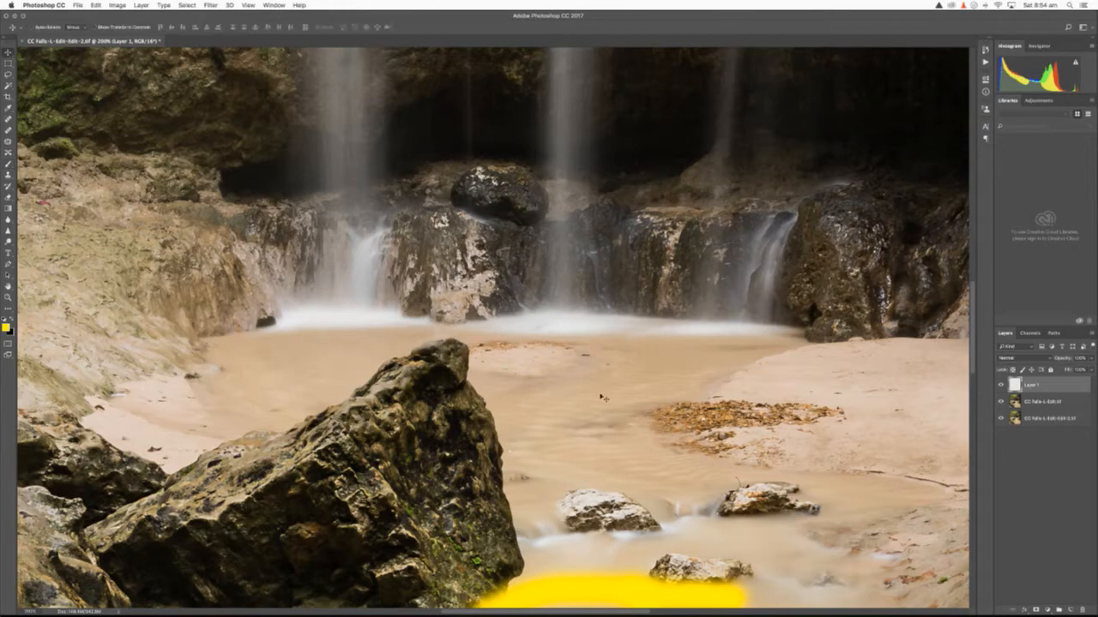
mouse_move(681, 454)
left_mouse_down()
mouse_move(645, 326)
mouse_move(687, 378)
mouse_move(695, 359)
left_mouse_up()
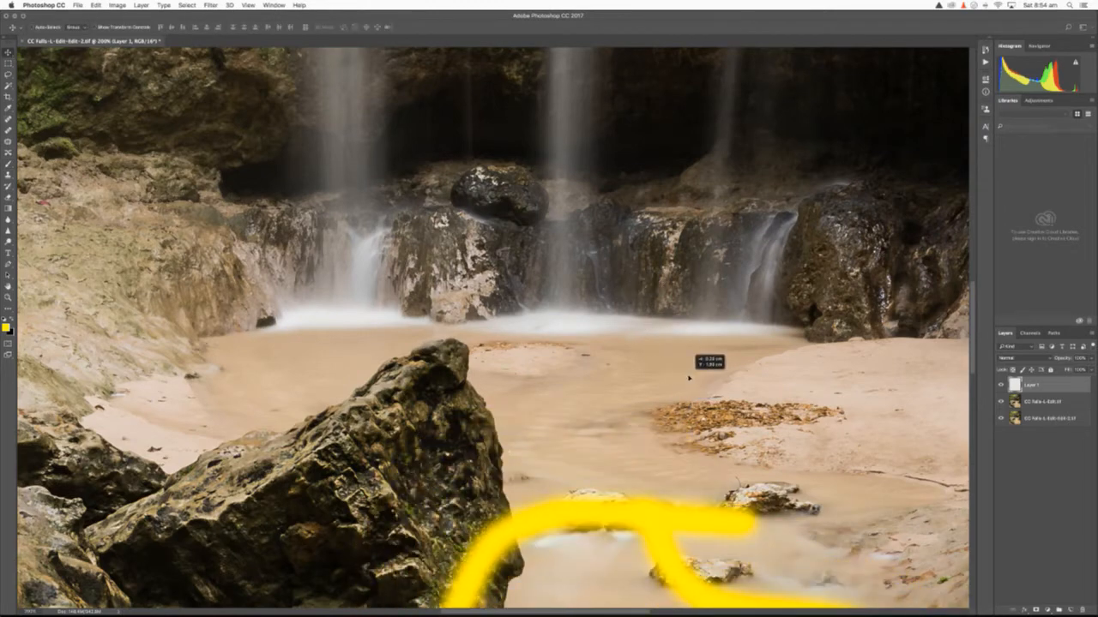
Step: Select the CC Falls-L-Edit.tif layer and toggle its visibility to compare the water detail inside the yellow outline
left_click(1039, 401)
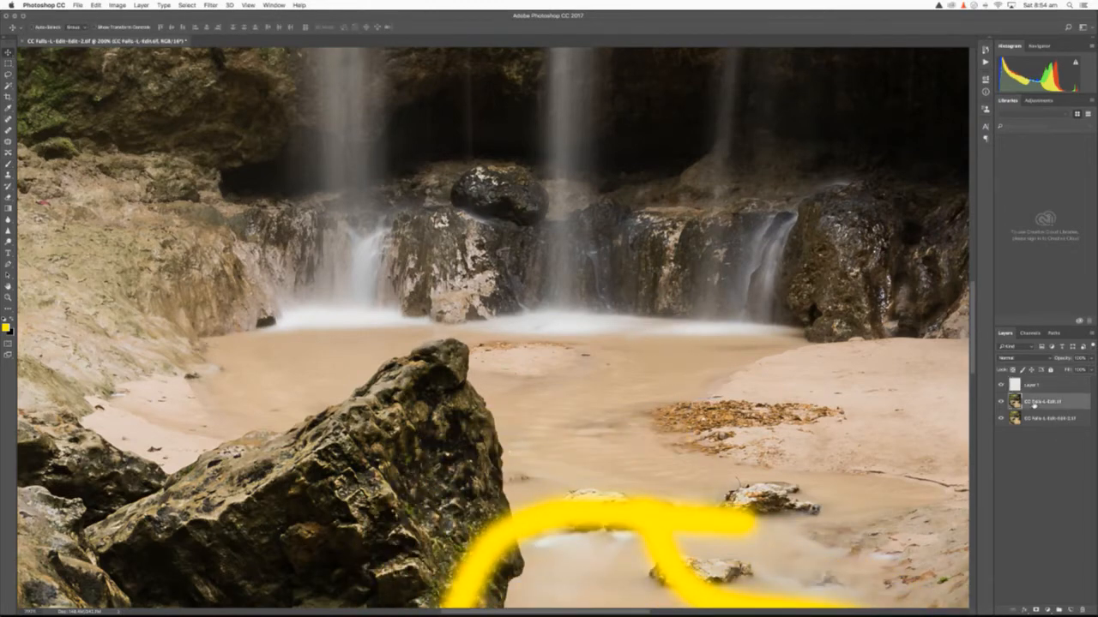
scroll(733, 433, "down", 10)
scroll(734, 432, "down", 5)
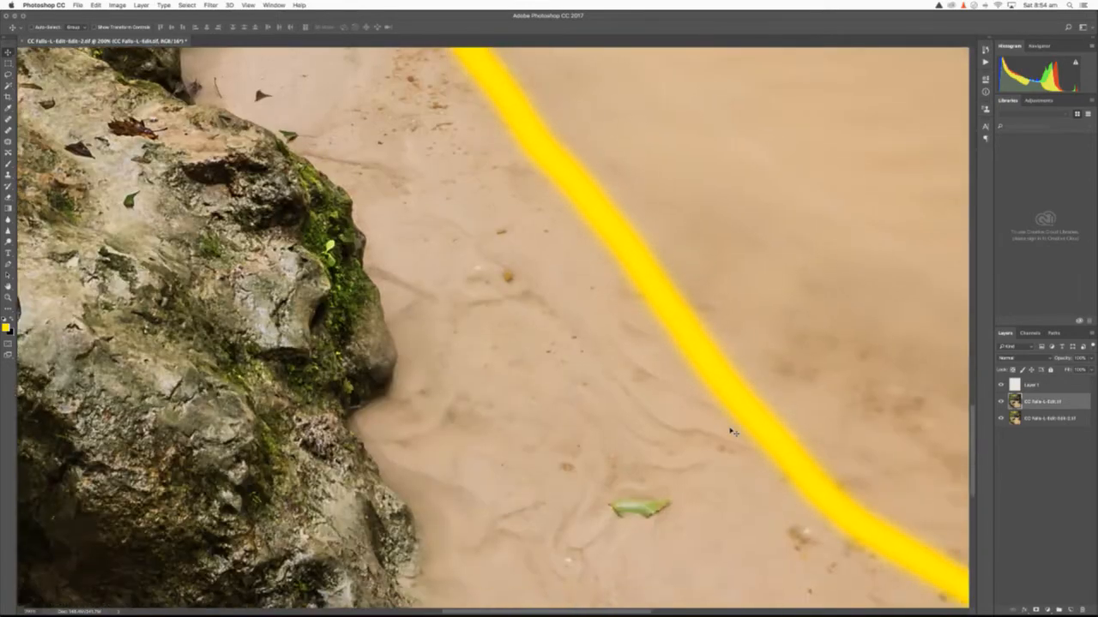
scroll(733, 432, "right", 3)
scroll(733, 433, "up", 3)
scroll(733, 432, "right", 2)
scroll(733, 432, "right", 2)
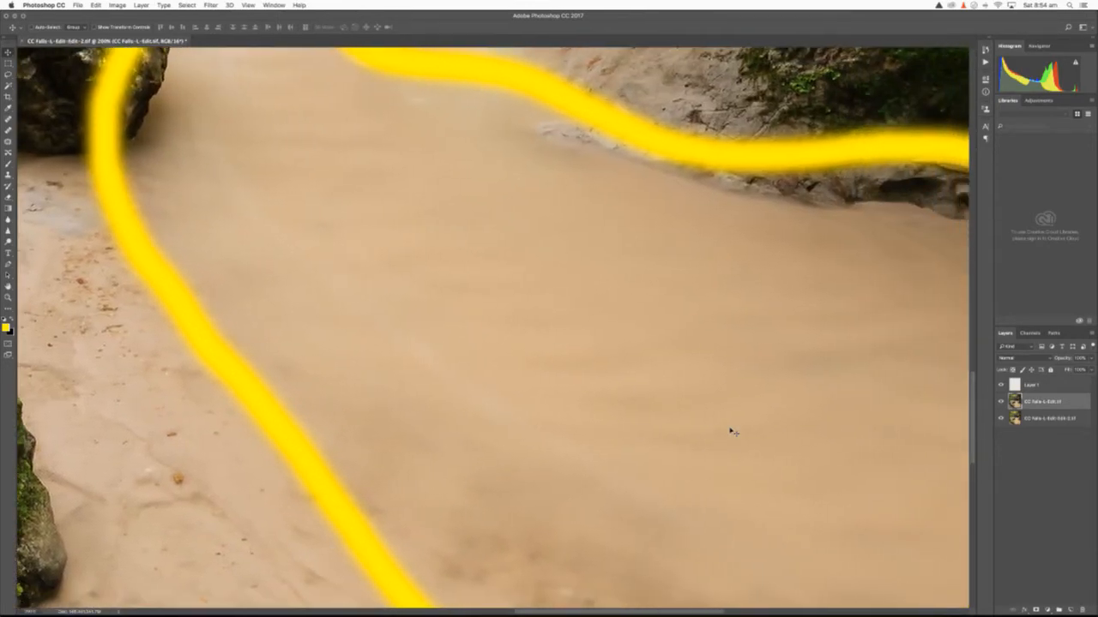
key("super+minus")
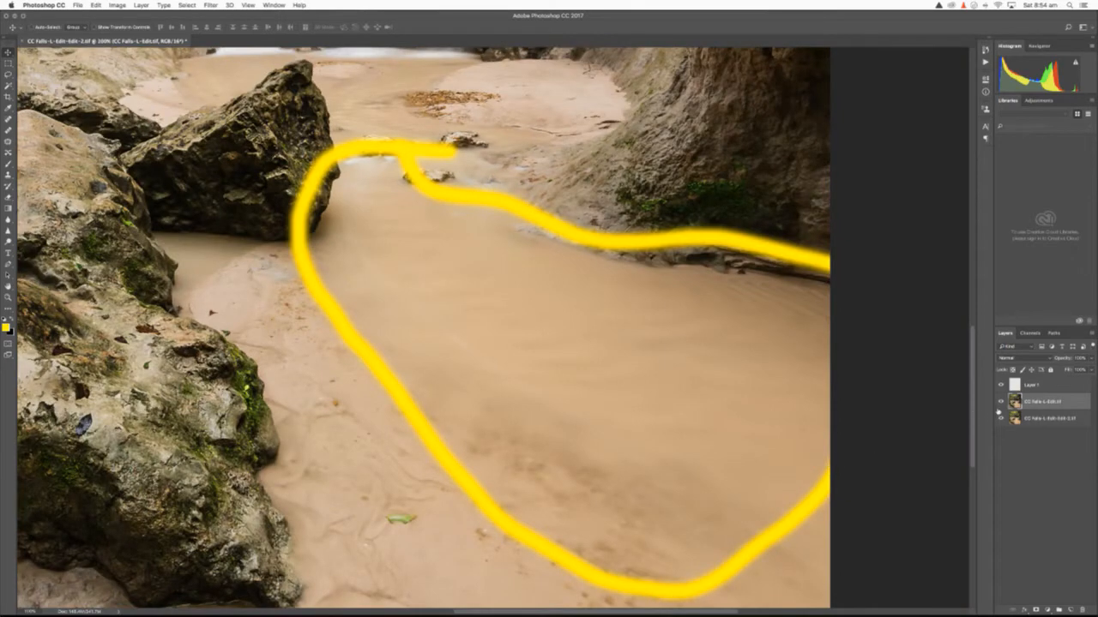
left_click(1001, 402)
left_click(1001, 403)
left_click(1000, 402)
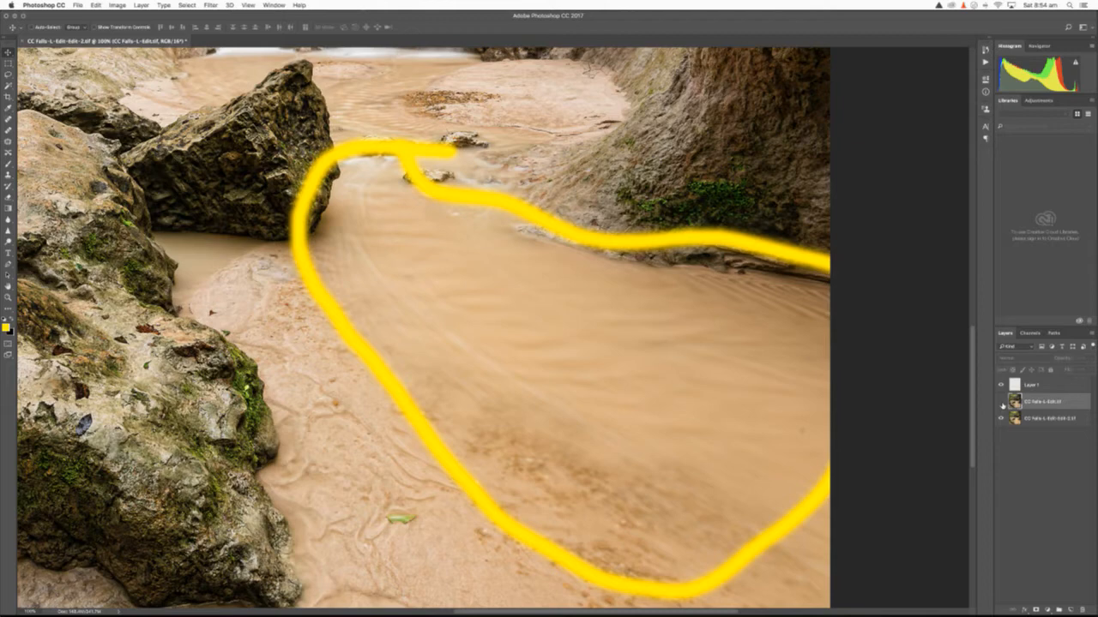
left_click(1001, 403)
left_click(1001, 403)
left_click(1002, 404)
left_click(1002, 404)
left_click(1001, 404)
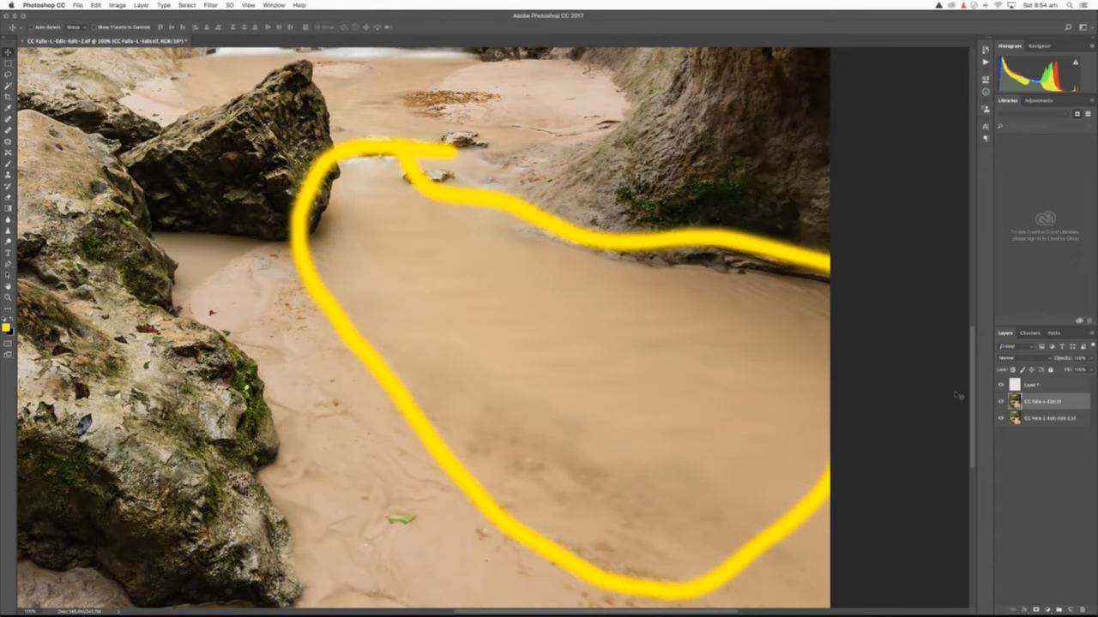
Step: Delete Layer 1 with the yellow outline and fit the whole image in the window
left_click(1048, 390)
right_click(1048, 390)
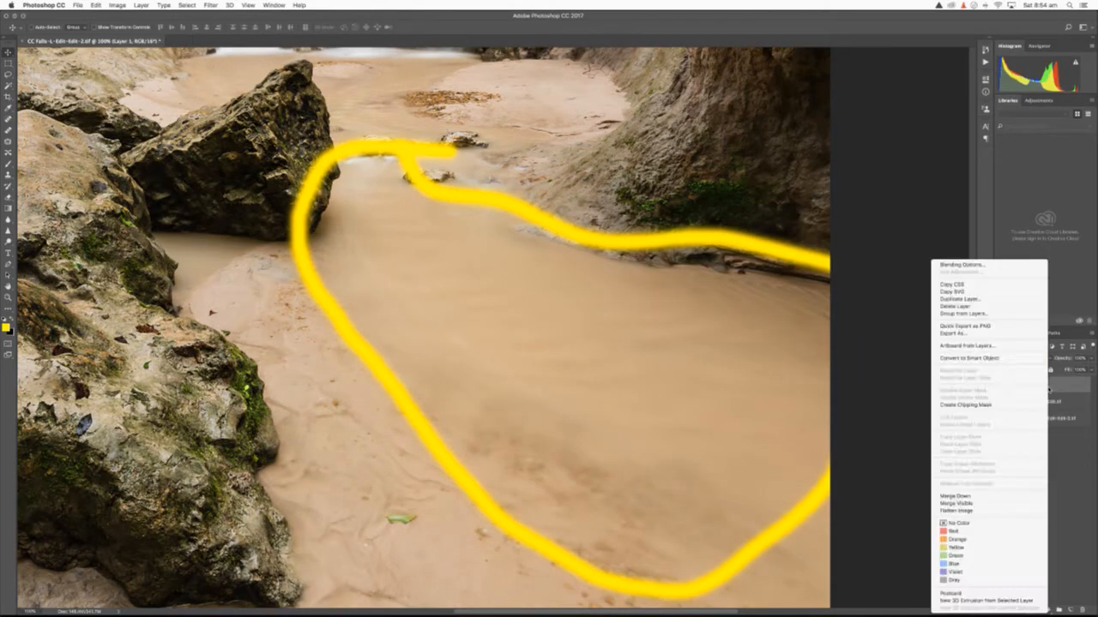
left_click(977, 307)
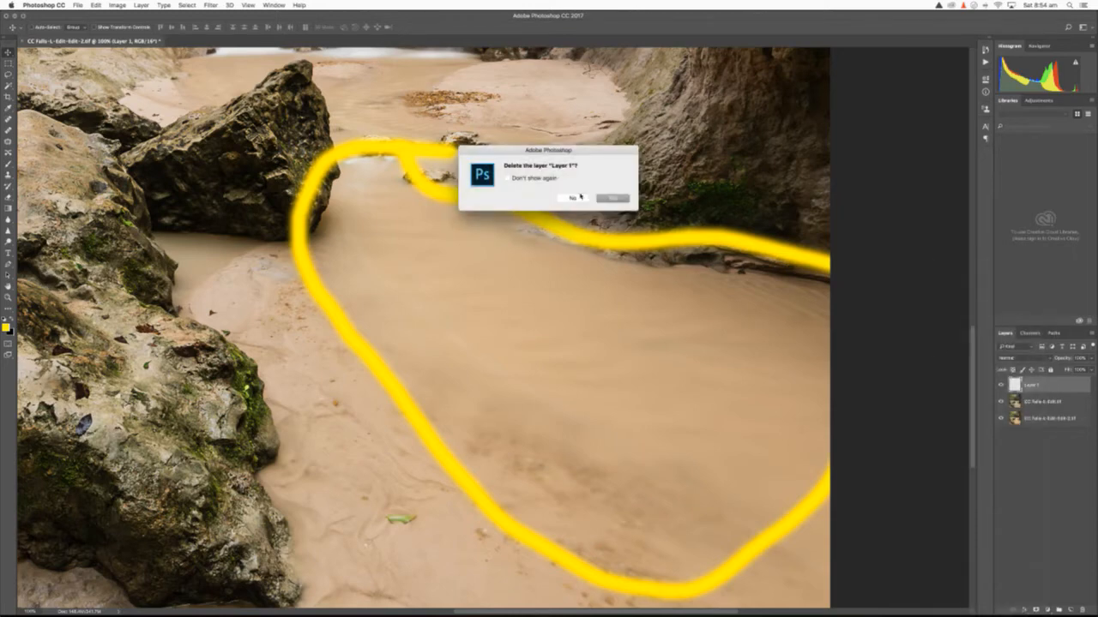
left_click(612, 199)
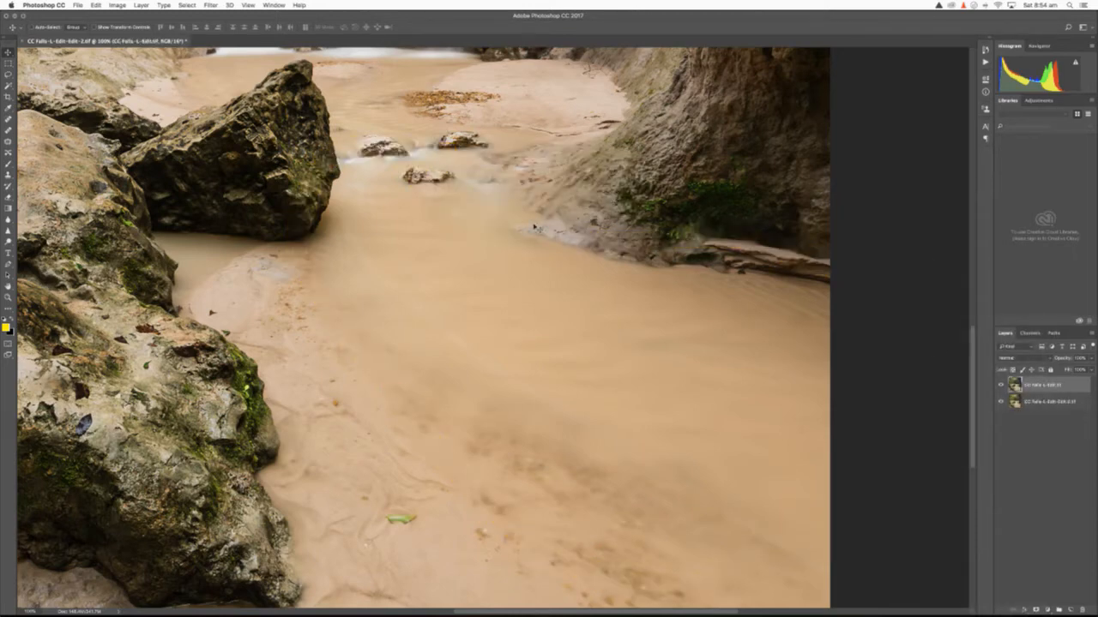
key("super+0")
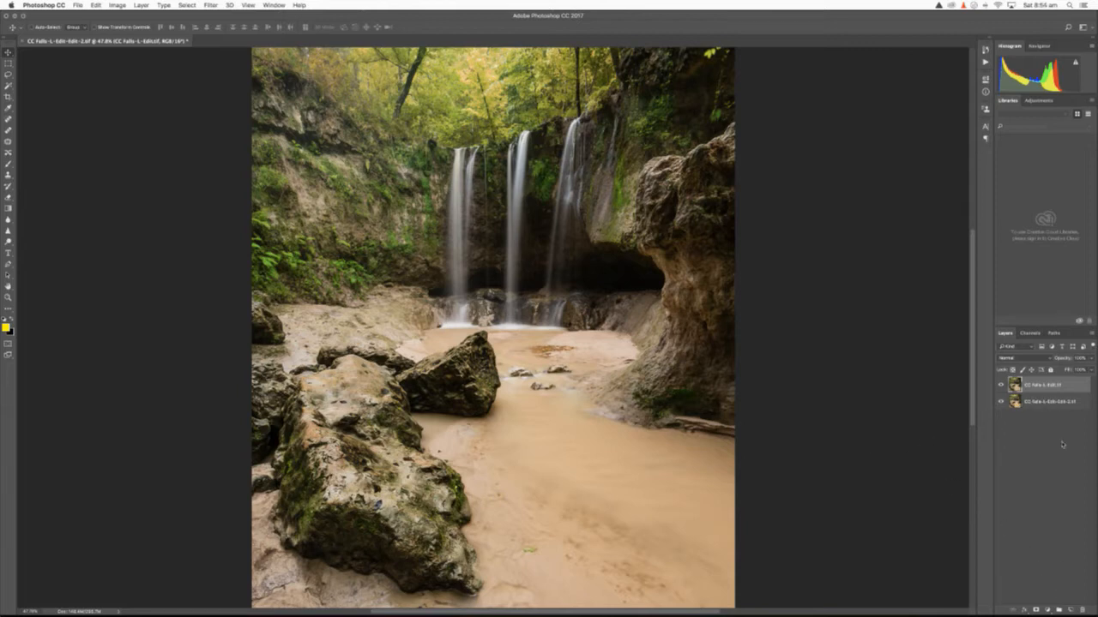
Step: Add a white layer mask to the CC Falls-L-Edit.tif layer and ready the Brush tool with black at 100% opacity
left_click(1036, 609)
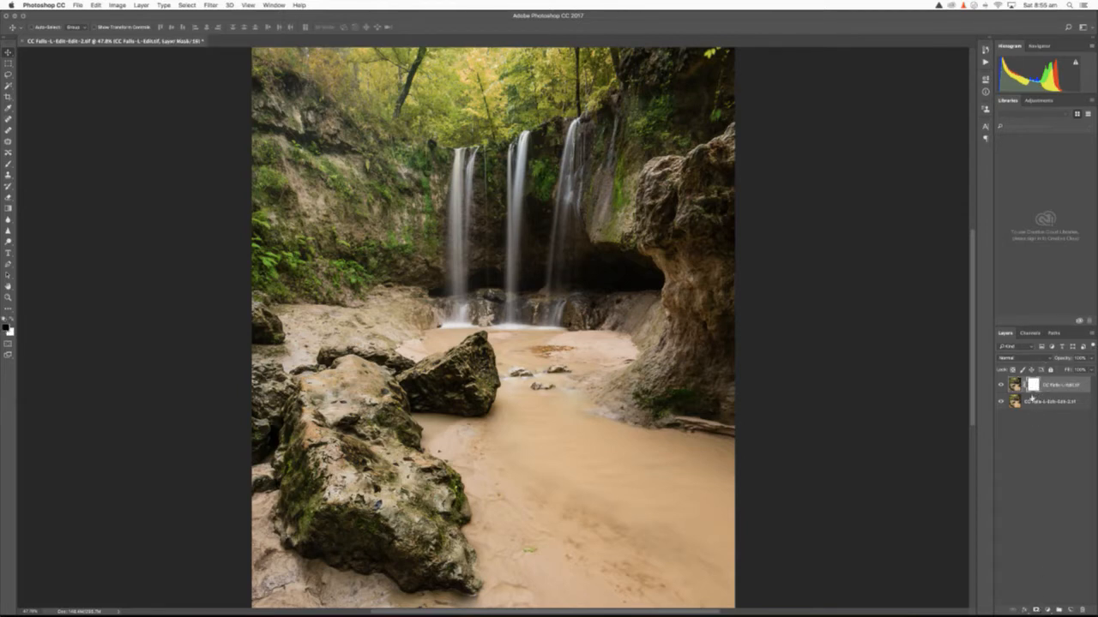
key("b")
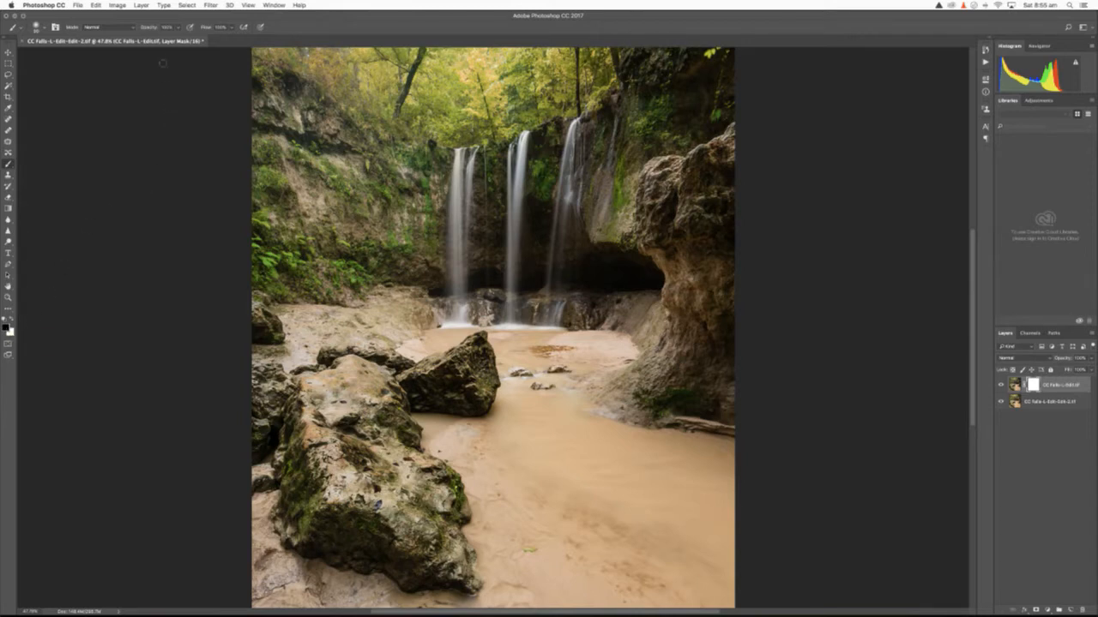
left_click(149, 30)
left_click_drag(126, 30, 123, 31)
left_click_drag(146, 30, 341, 34)
Step: Paint black on the layer mask over the large foreground boulders to reveal the Topaz version's detail beneath
key("super+plus")
key("super+plus")
key("super+plus")
key("super+plus")
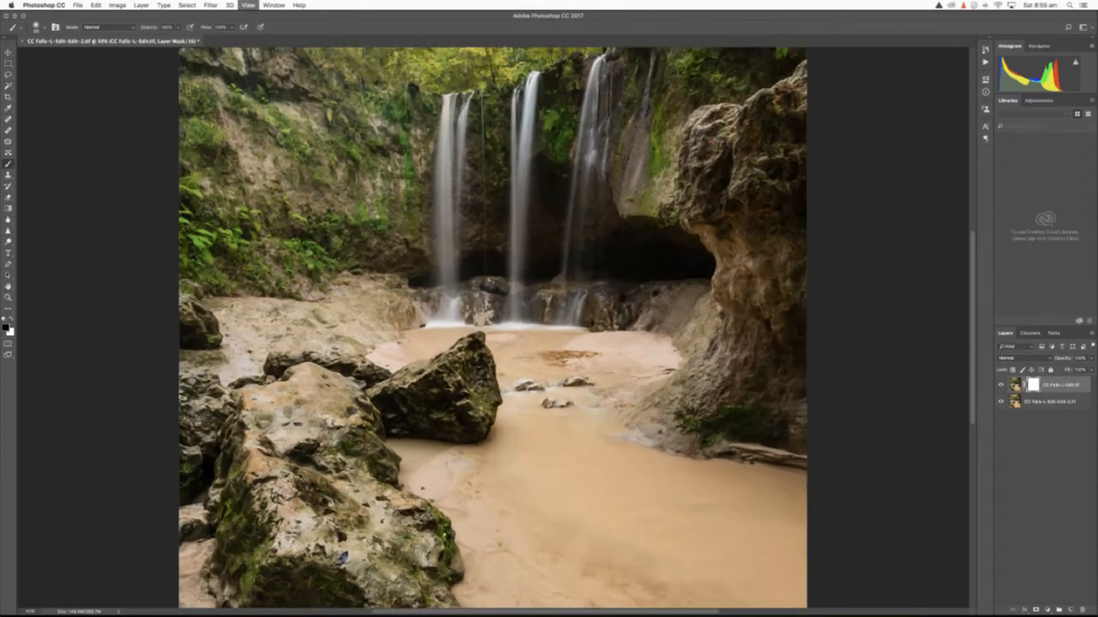
scroll(300, 470, "left", 8)
scroll(300, 470, "down", 5)
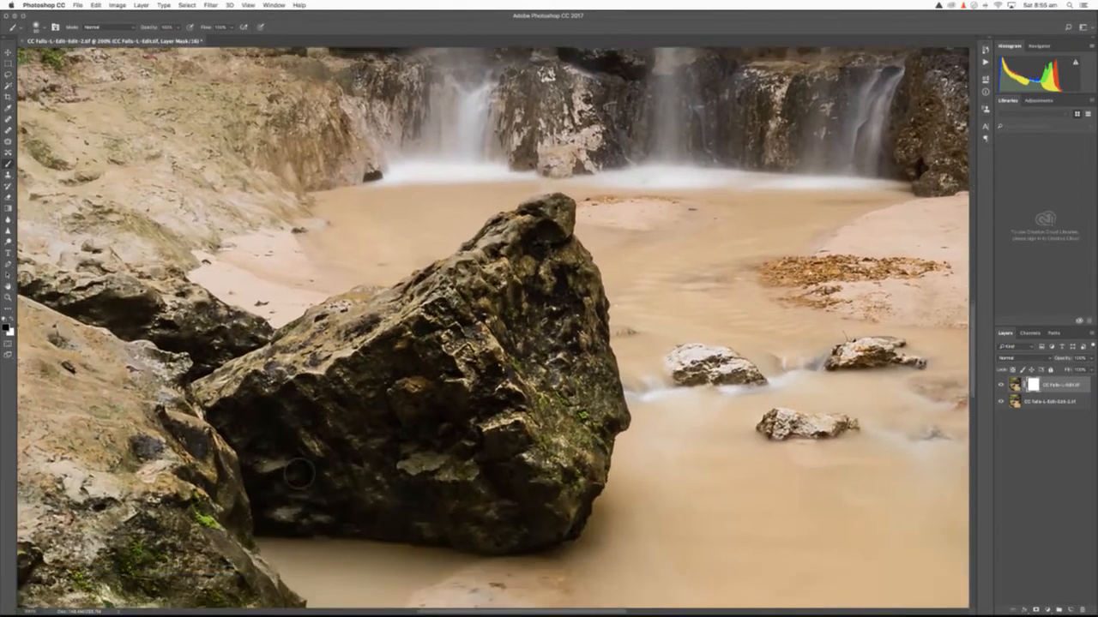
scroll(300, 470, "down", 5)
scroll(301, 470, "left", 3)
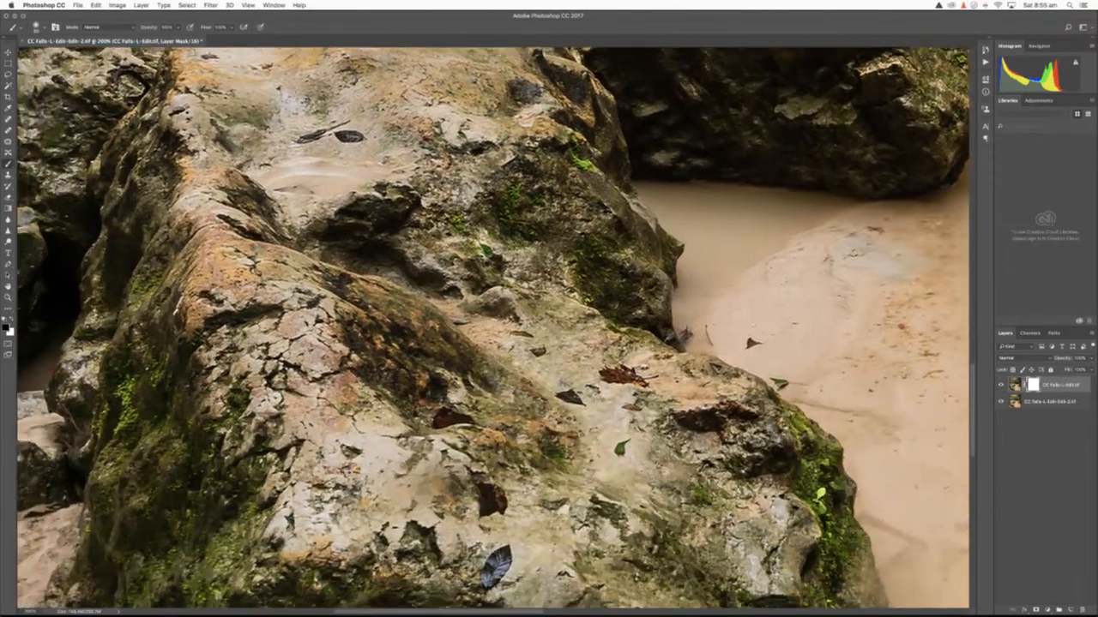
key("super+minus")
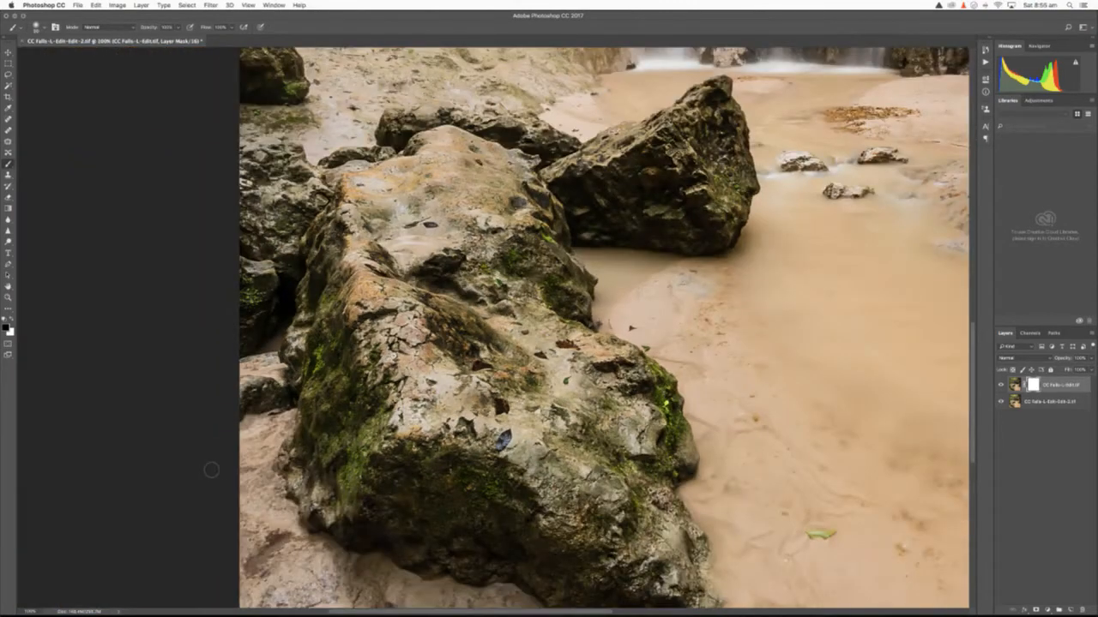
scroll(321, 452, "down", 3)
scroll(321, 451, "left", 2)
scroll(622, 330, "left", 3)
scroll(621, 330, "down", 1)
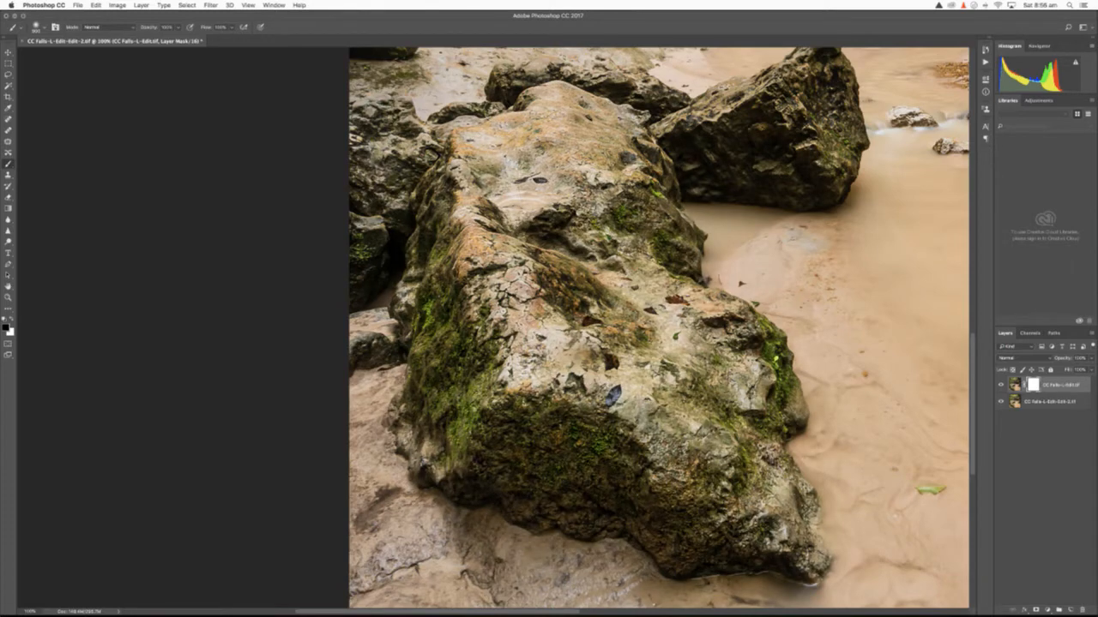
left_click_drag(635, 360, 713, 330)
key("super+s")
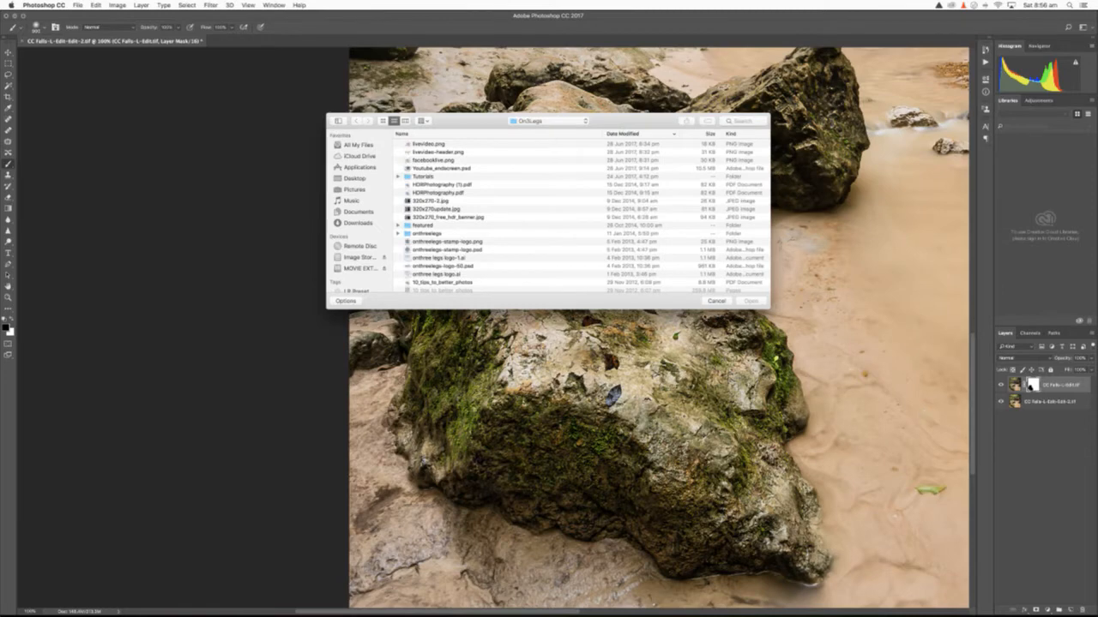
left_click(717, 302)
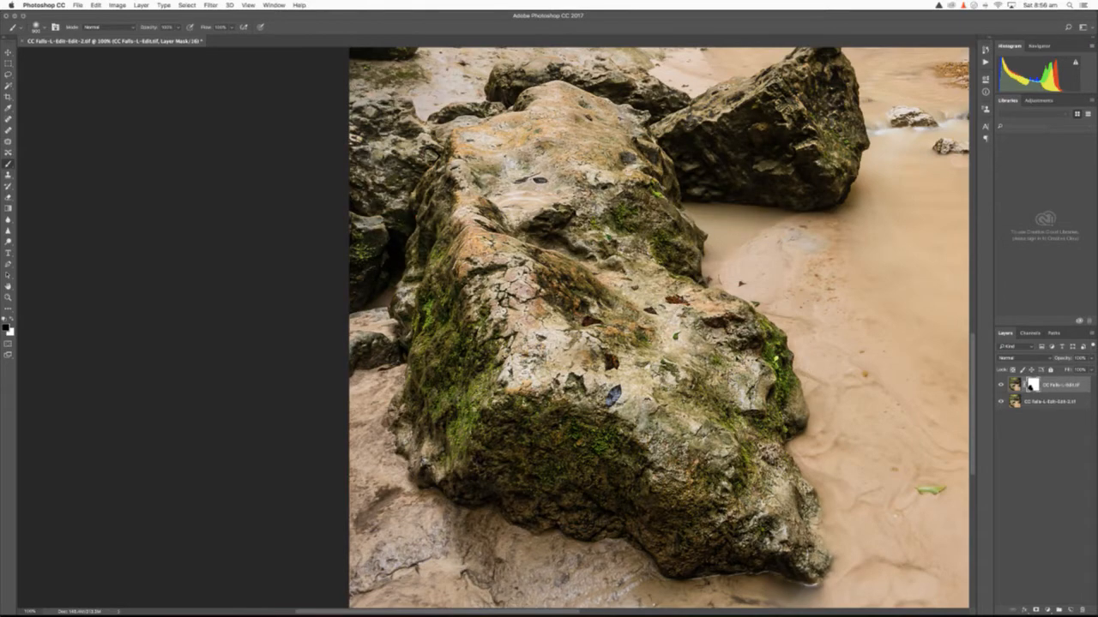
Step: Fit the image in the window and toggle the masked CC Falls-L-Edit.tif layer's visibility to compare the blend with the Topaz version
key("super+0")
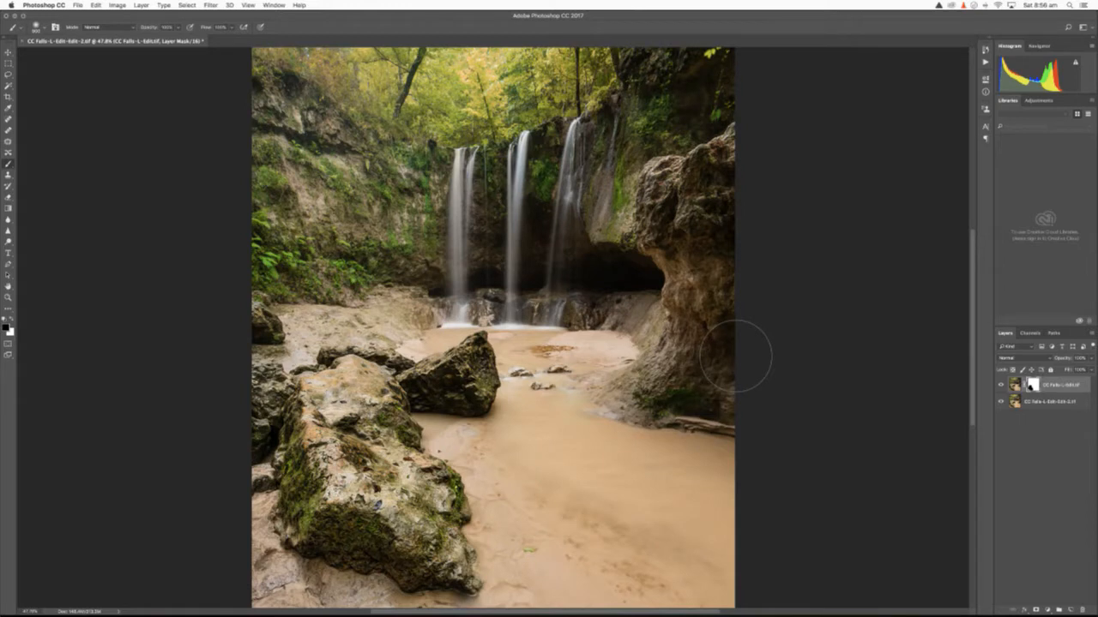
left_click(1000, 386)
left_click(999, 387)
left_click(1000, 387)
left_click(1000, 387)
left_click(999, 386)
left_click(1000, 387)
left_click(1000, 387)
left_click(1000, 386)
left_click(1000, 387)
left_click(999, 387)
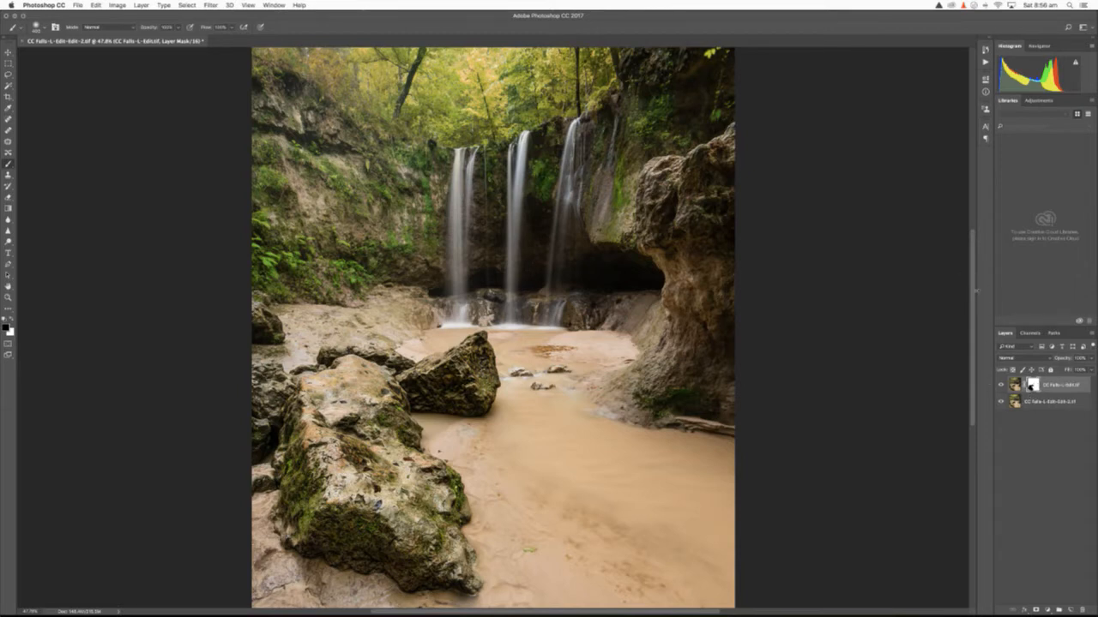
Step: Widen the docked panel column beside the image and deselect all layers
mouse_move(976, 292)
left_mouse_down()
mouse_move(886, 286)
mouse_move(972, 296)
left_mouse_up()
left_click_drag(990, 298, 928, 305)
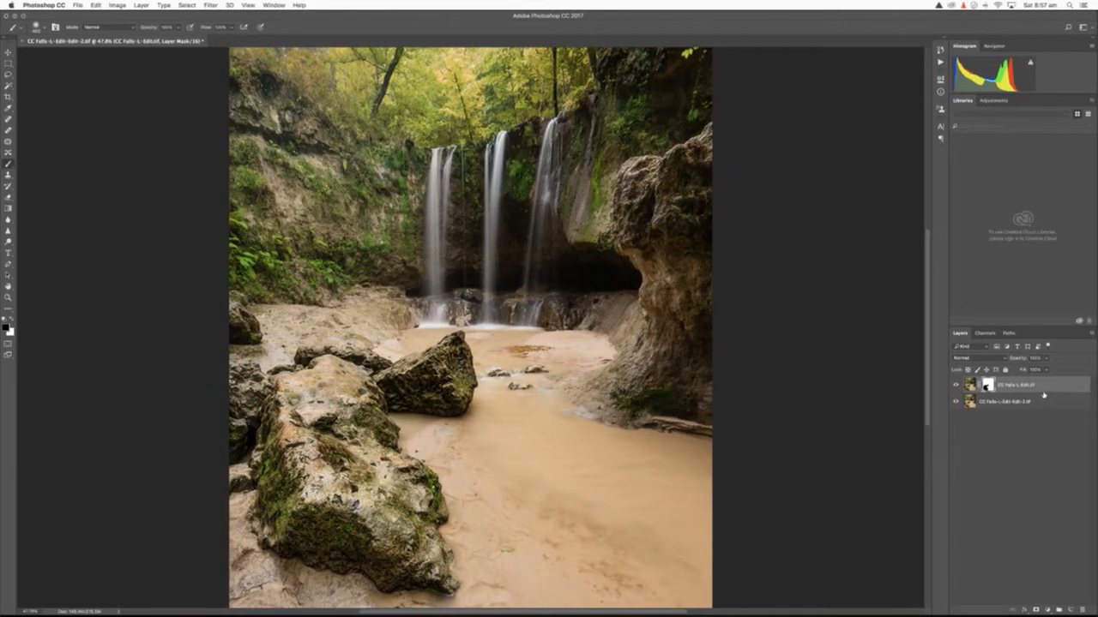
left_click_drag(1044, 392, 1040, 400)
left_click(1031, 441)
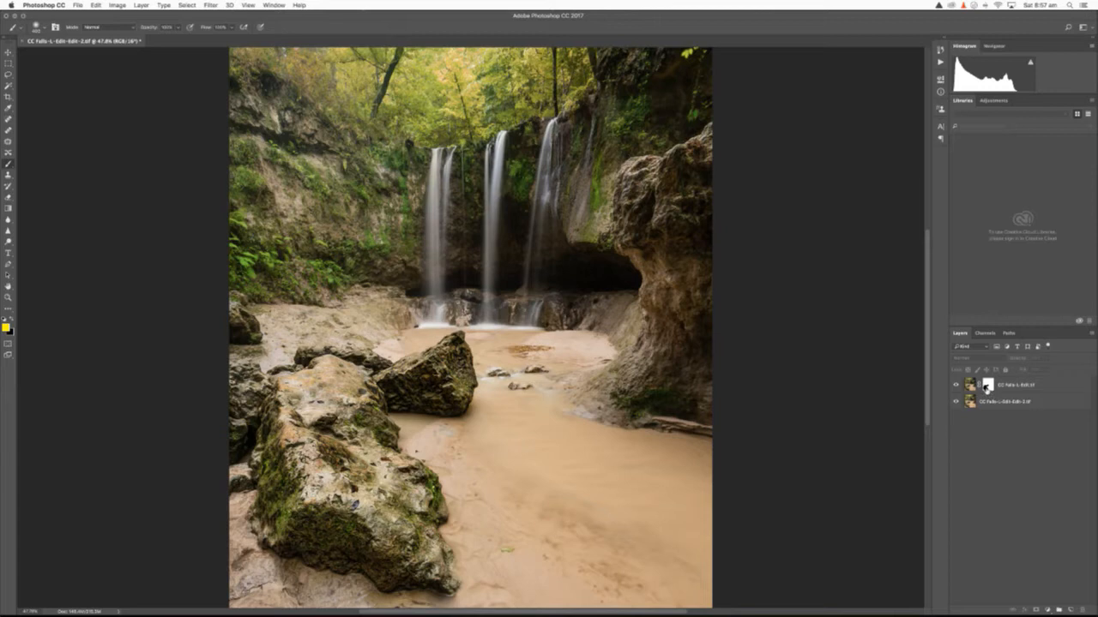
Step: Select the CC Falls-L-Edit.tif layer and display its mask as a red overlay, hiding it and showing it again
left_click(1010, 390)
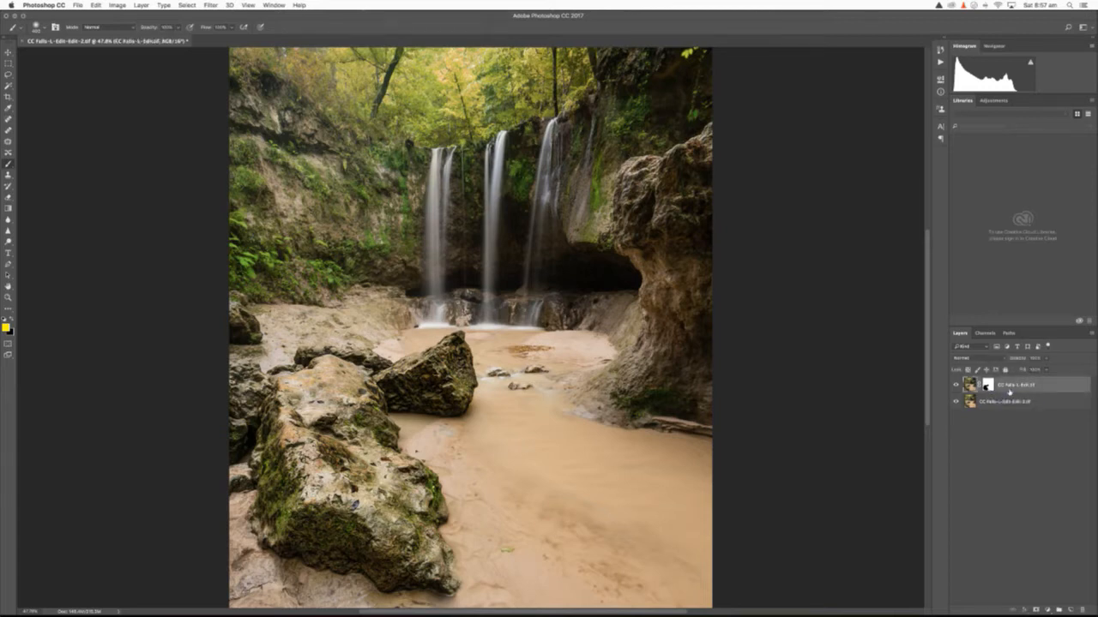
key("backslash")
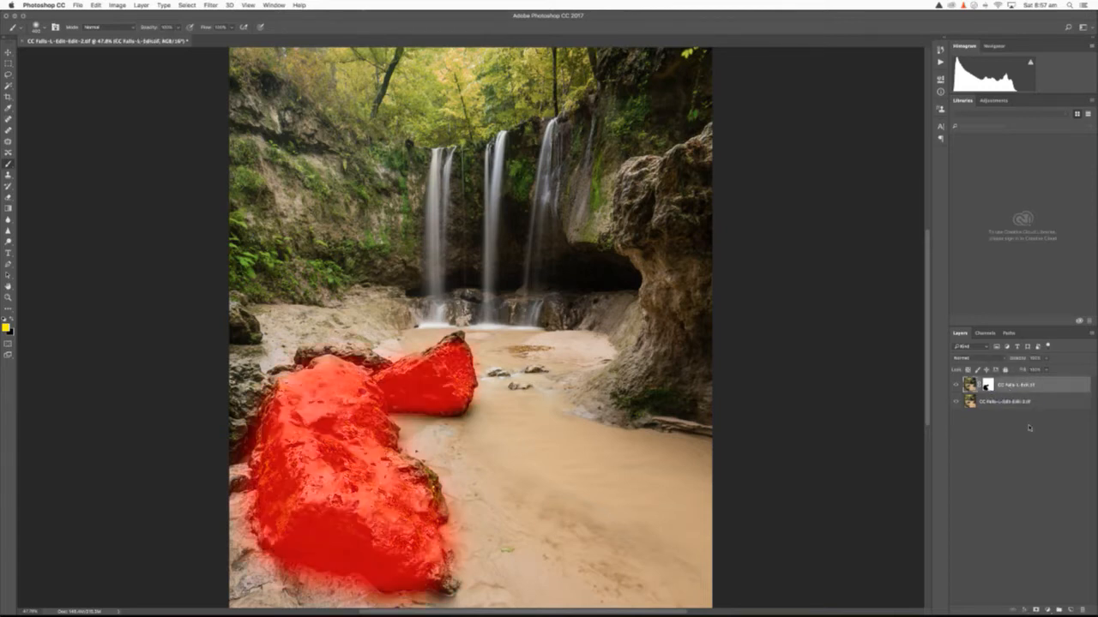
key("backslash")
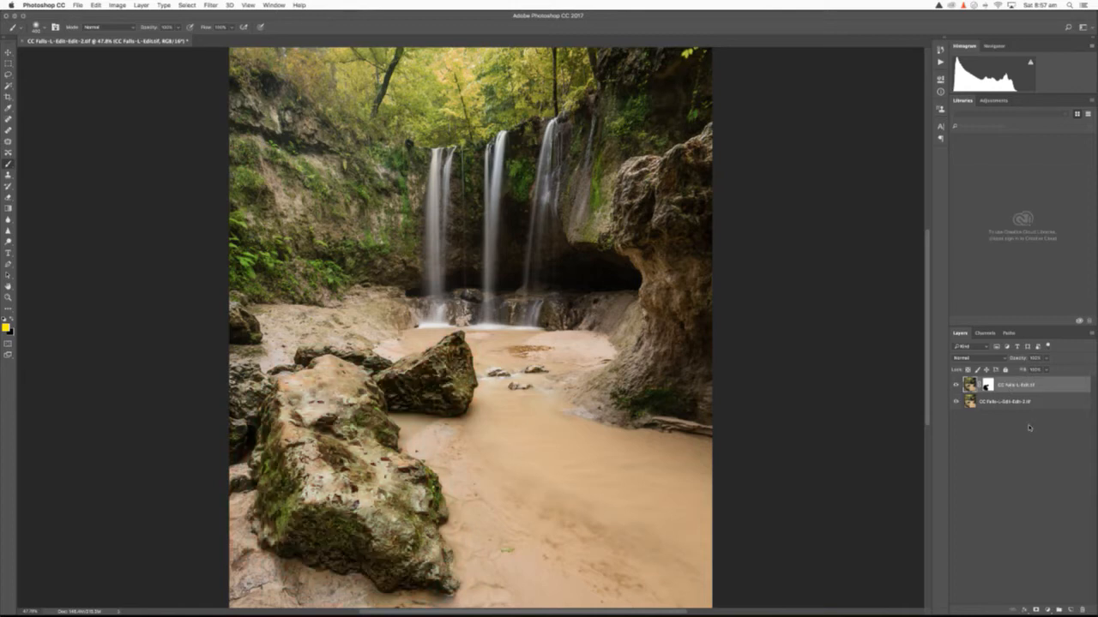
key("backslash")
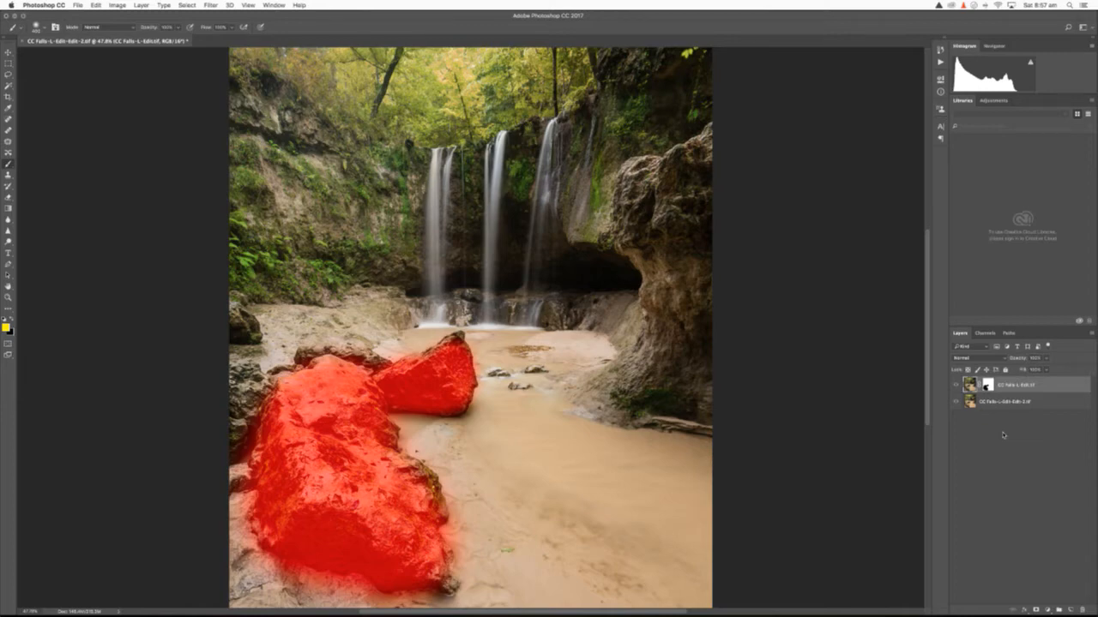
Step: Hide the red mask overlay and toggle the CC Falls-L-Edit.tif layer's visibility to compare the blend with the Topaz version
key("backslash")
left_click(958, 387)
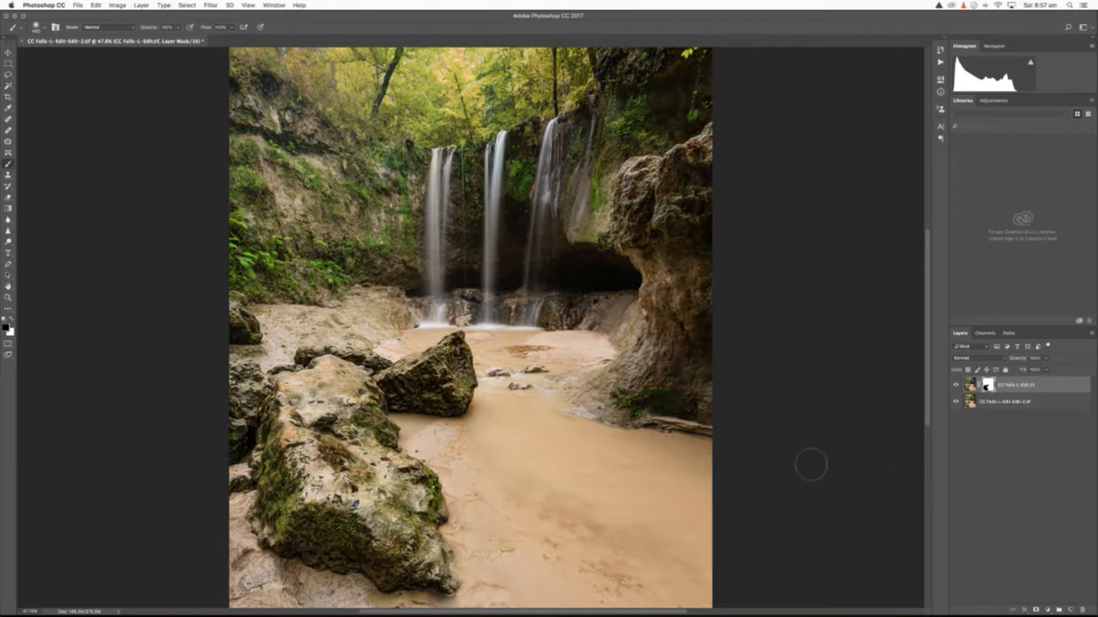
left_click(955, 386)
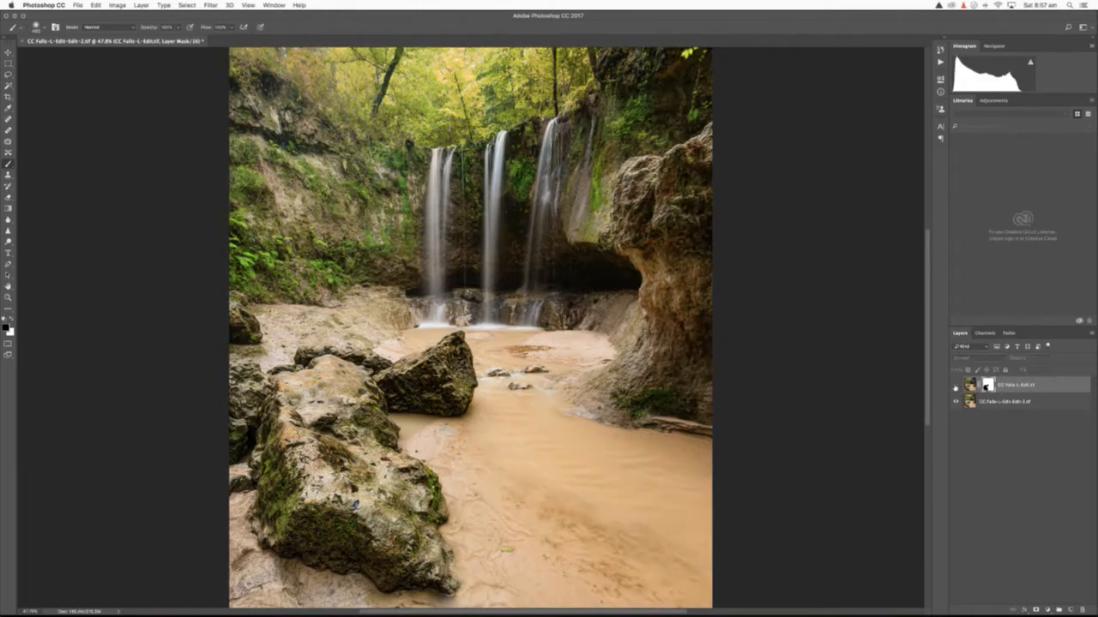
left_click(956, 386)
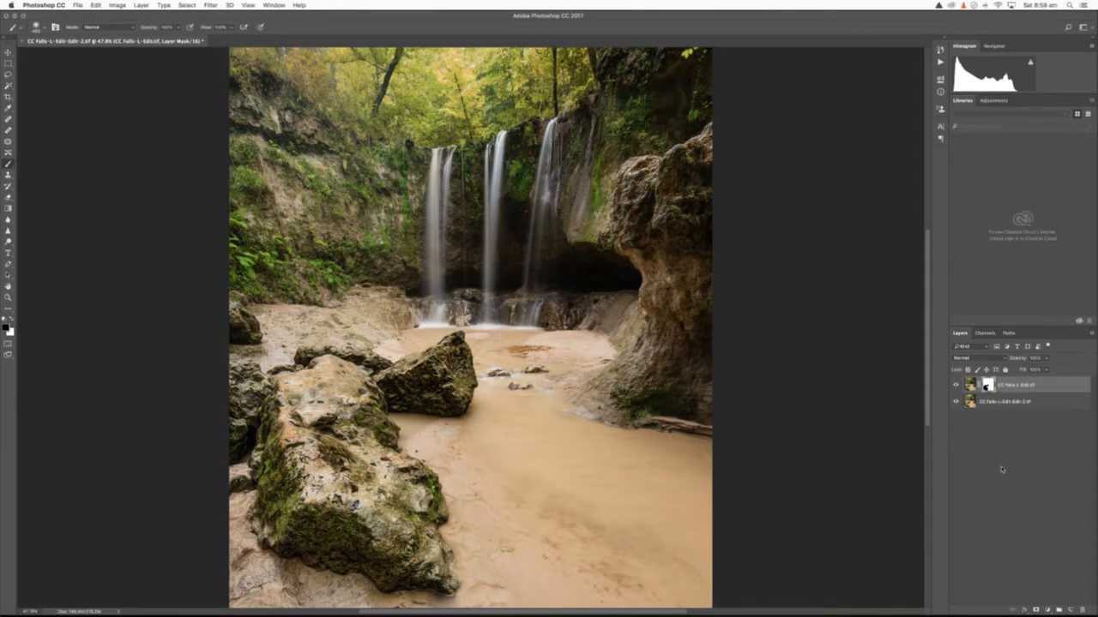
Step: Paint black on the layer mask across the sandy pool at reduced brush opacity, checking coverage with the red overlay
key("1")
left_click(155, 29)
left_click_drag(134, 30, 126, 31)
key("backslash")
key("backslash")
key("backslash")
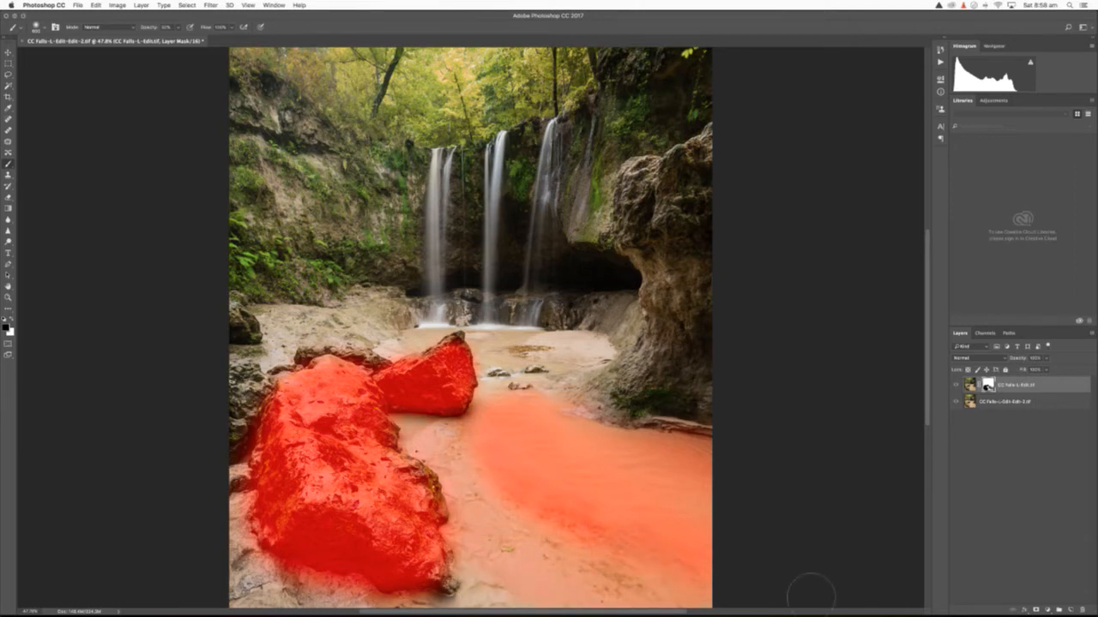
left_click_drag(476, 416, 416, 488)
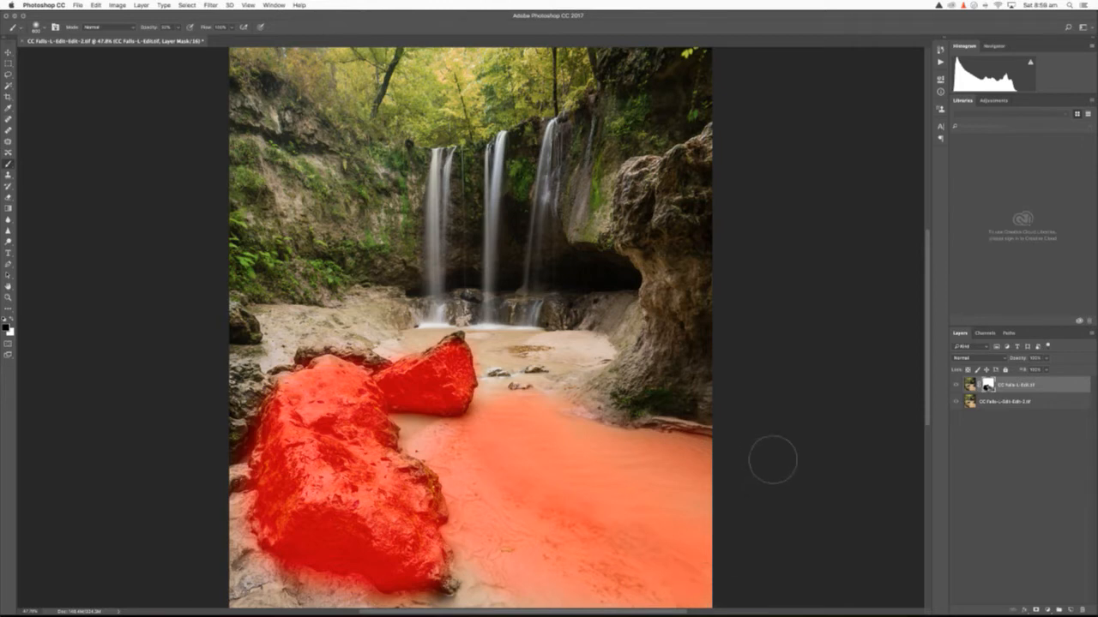
Step: Paint the three waterfalls into the layer mask and check the result with the red overlay shown and hidden
key("backslash")
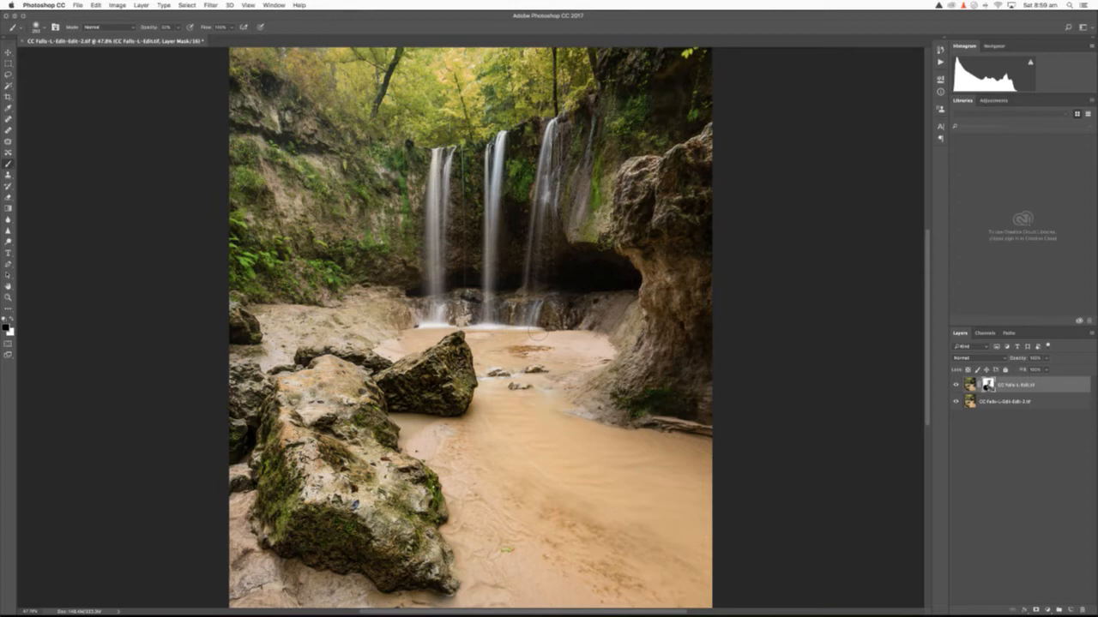
key("backslash")
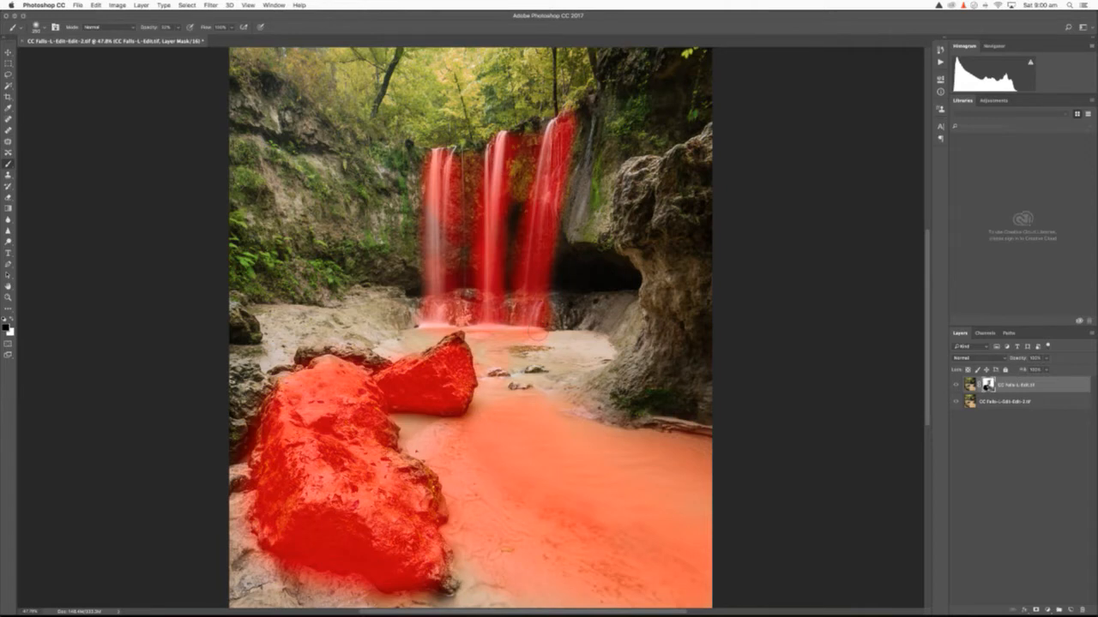
key("backslash")
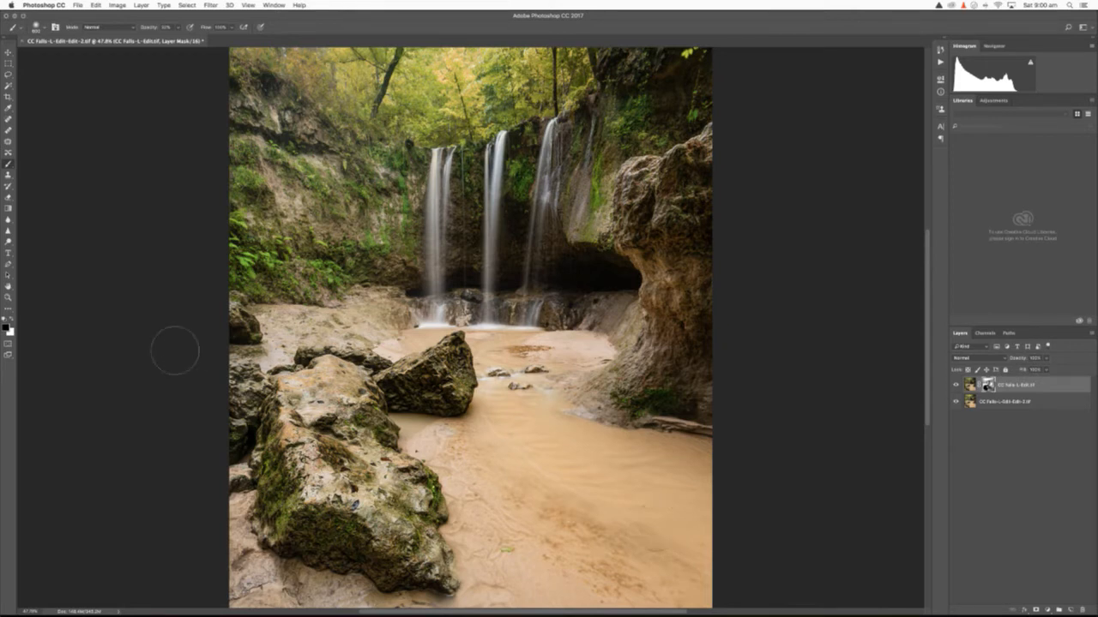
Step: Save the blended waterfall image and close the document
left_click(78, 5)
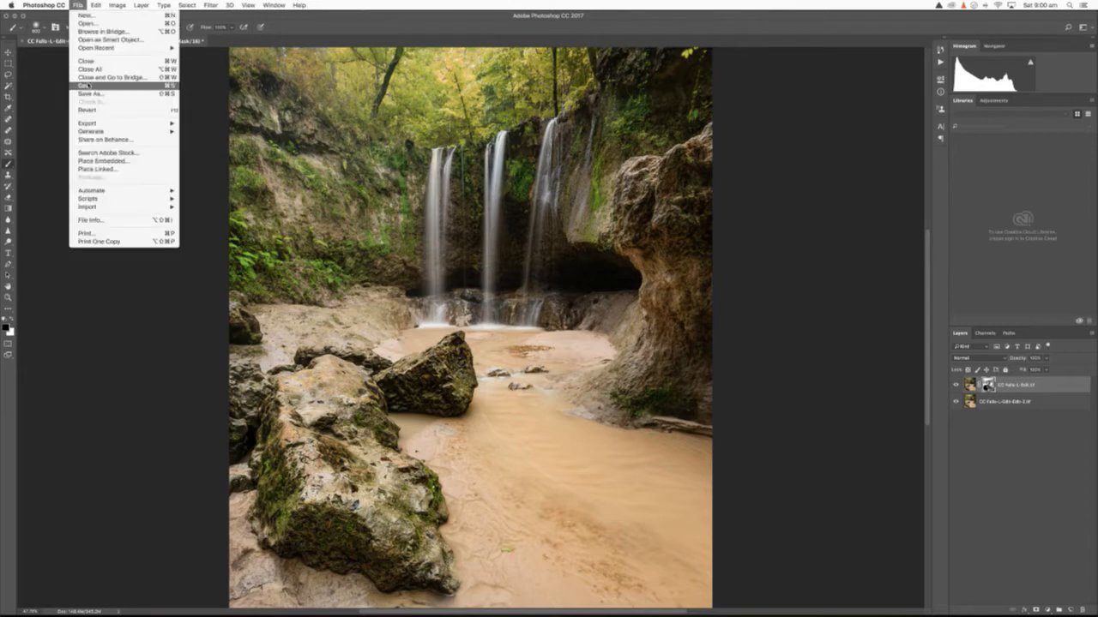
left_click(87, 89)
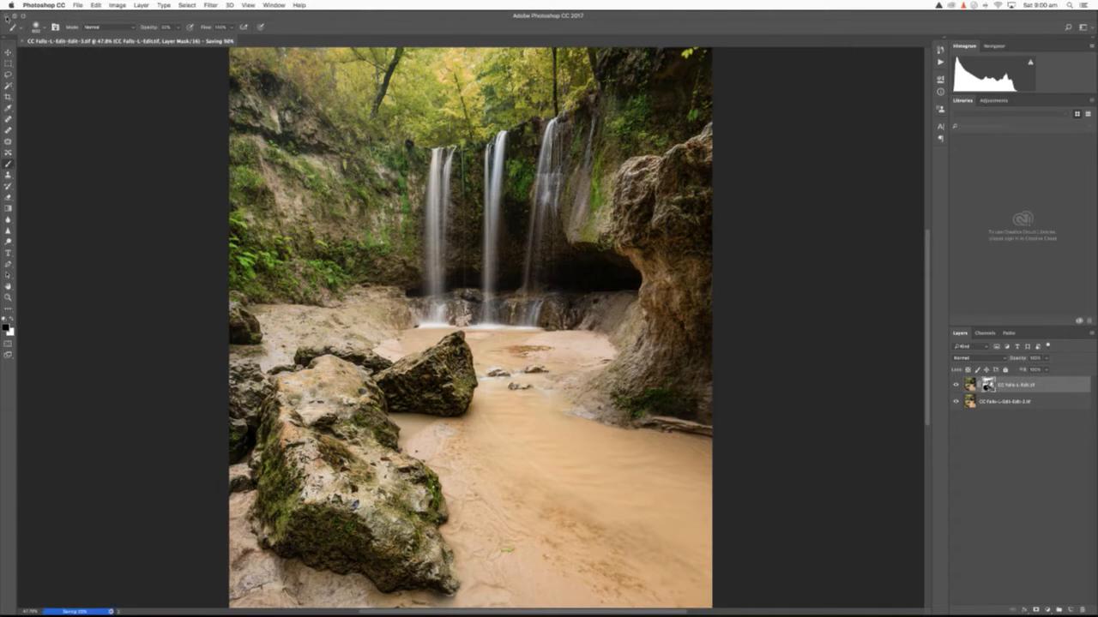
key("super+w")
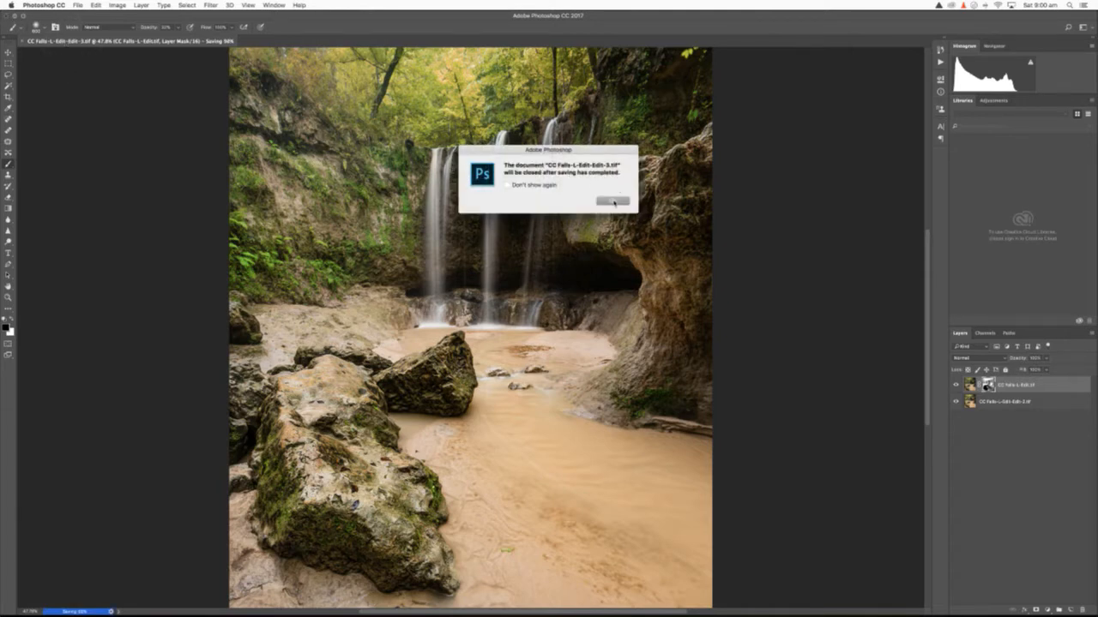
left_click(613, 202)
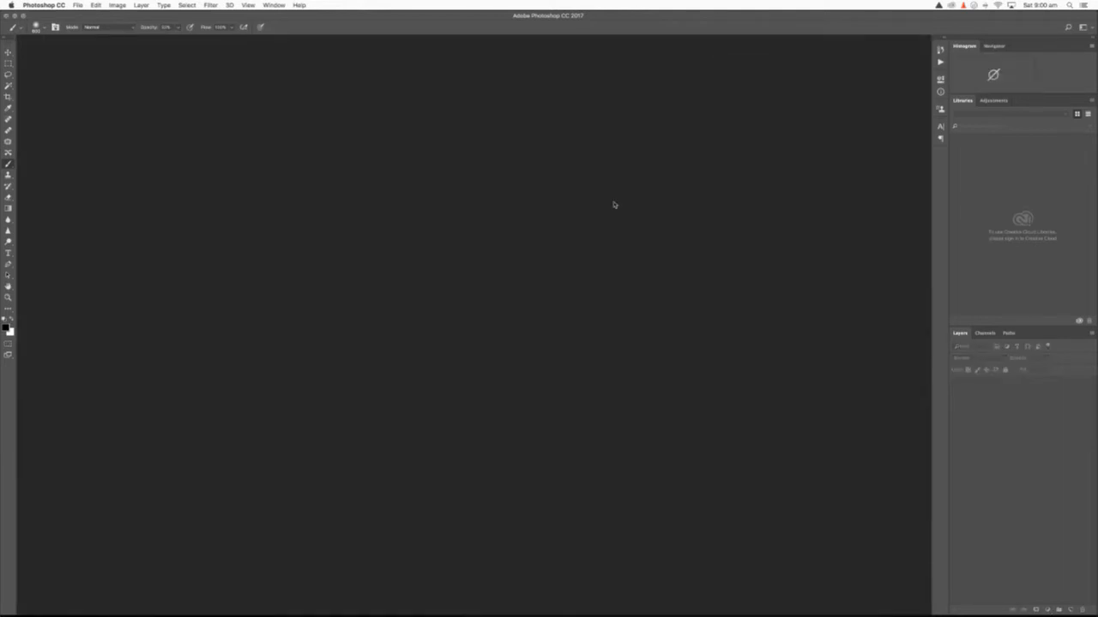
Step: Switch to Lightroom and view the three waterfall versions in the Image Critique collection one after another
mouse_move(539, 592)
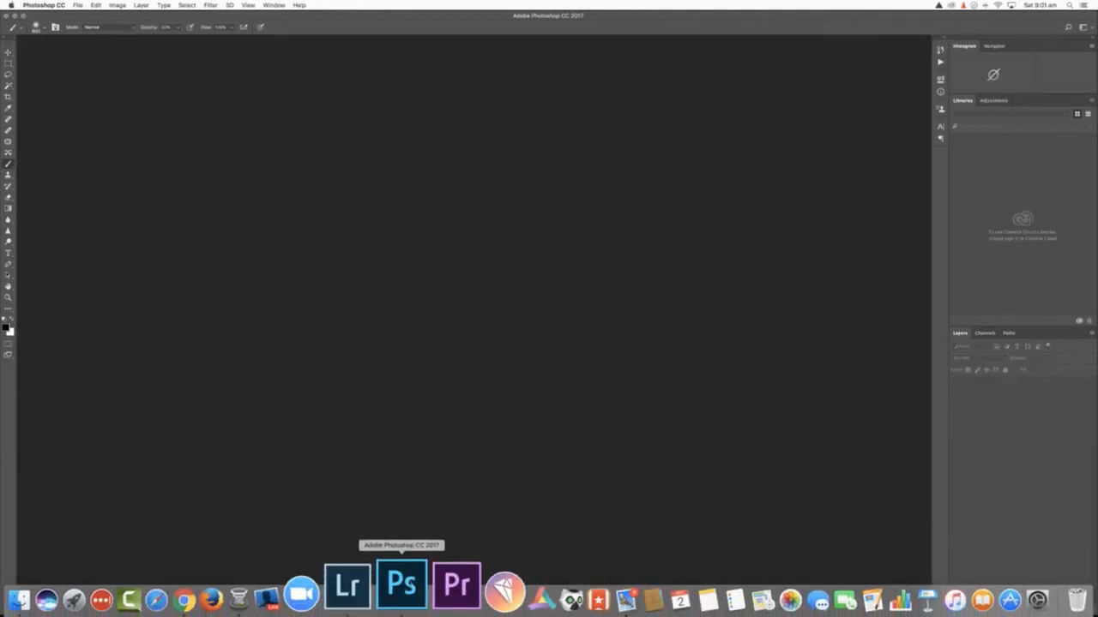
left_click(383, 587)
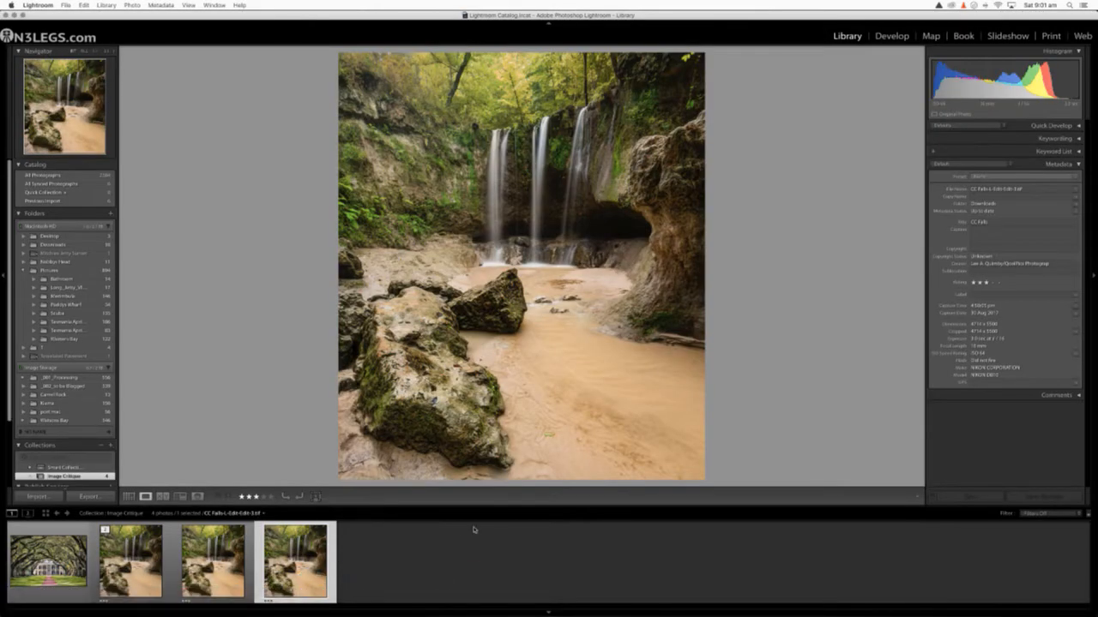
key("Left")
key("Left")
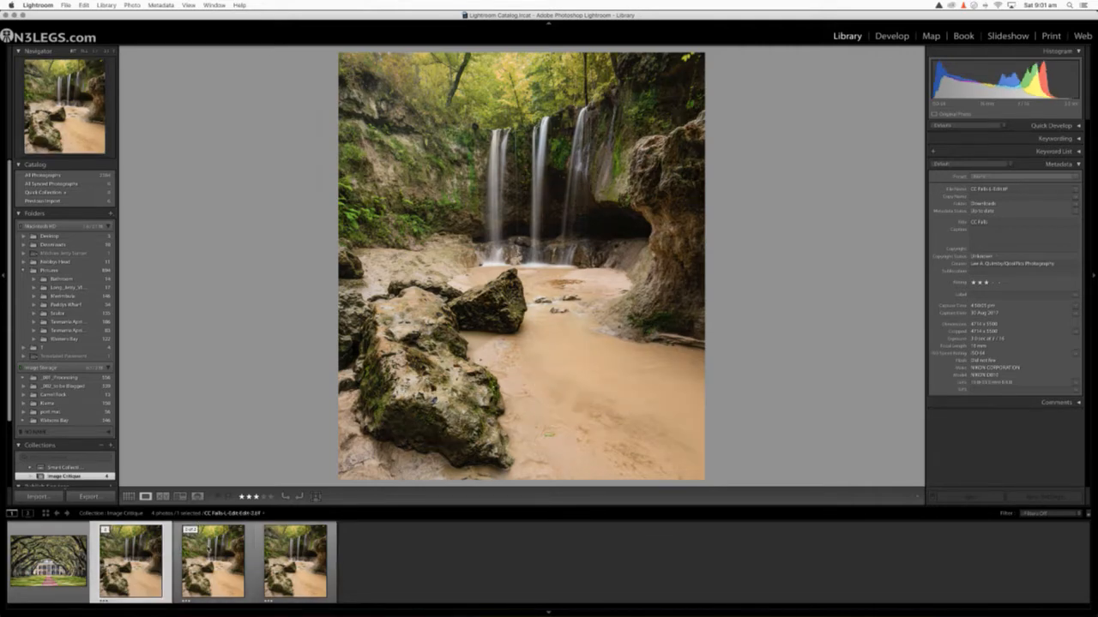
left_click(210, 550)
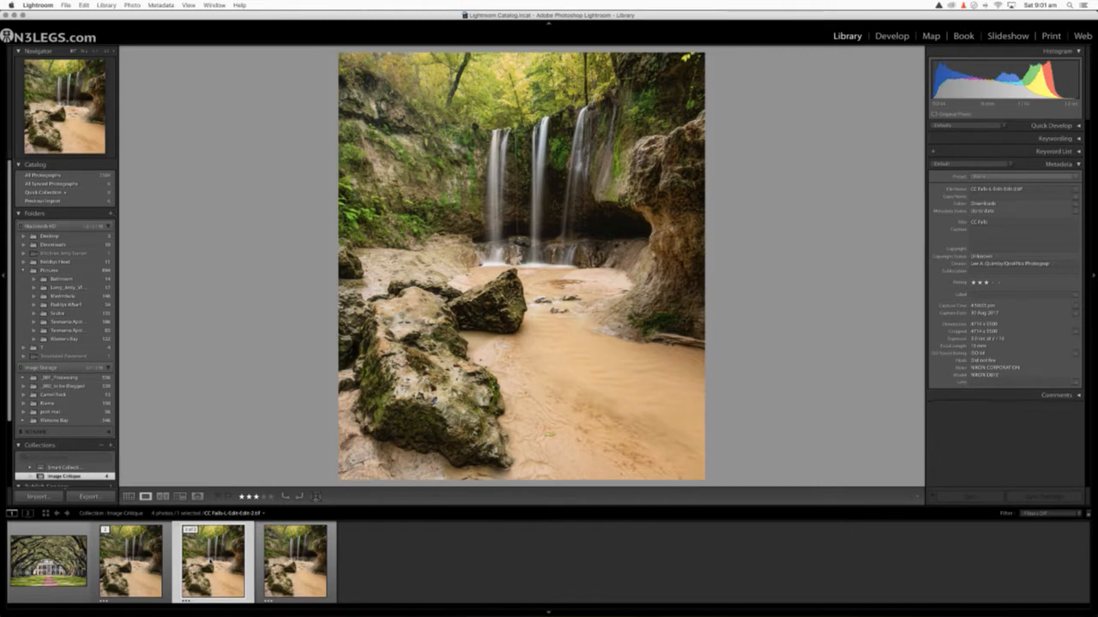
key("Right")
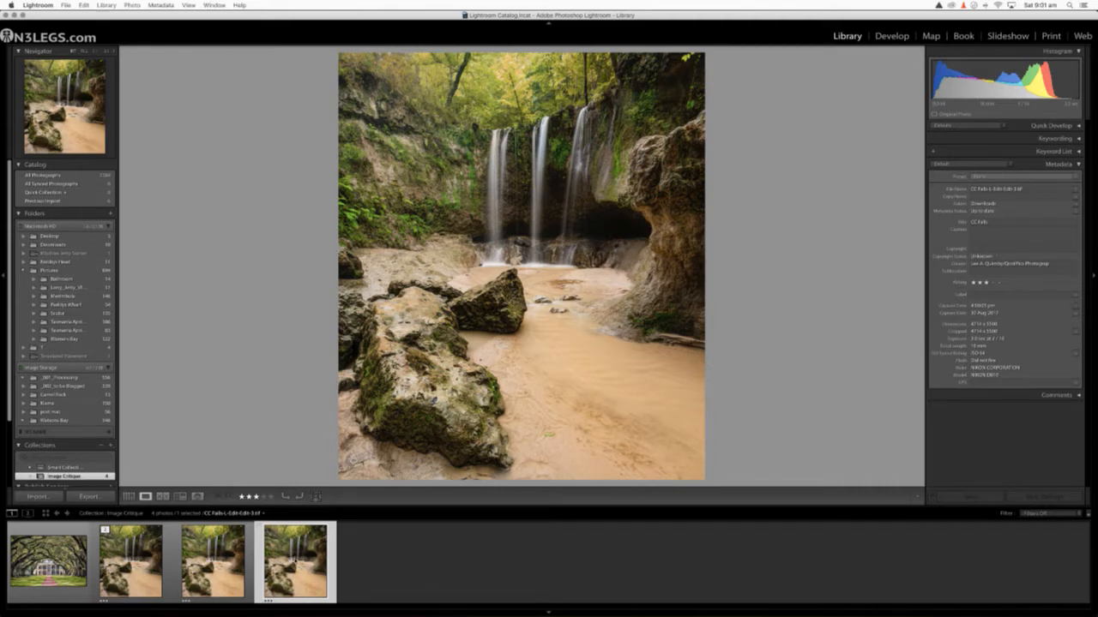
Step: Compare the blended waterfall photo side by side with the other versions, and return to viewing it alone
left_click(139, 567, "super")
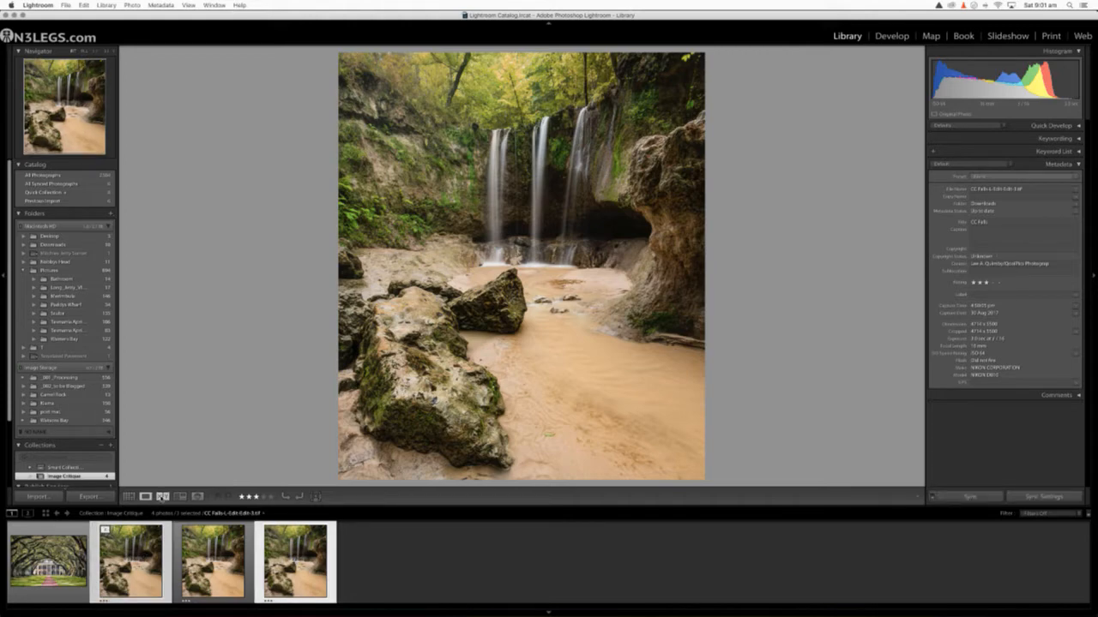
left_click(163, 497)
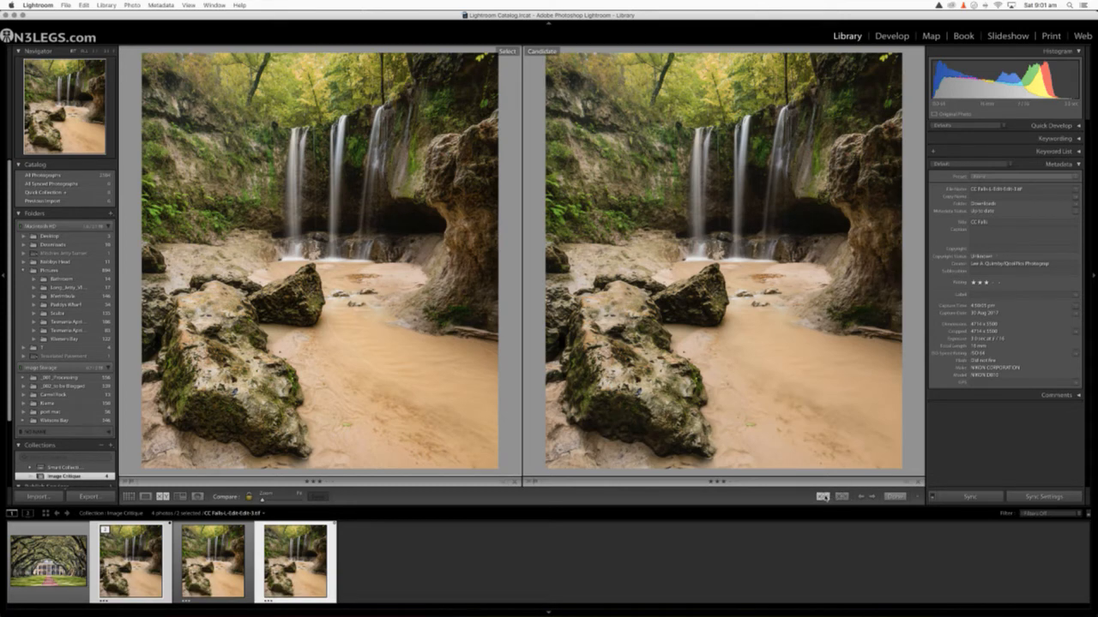
left_click(822, 497)
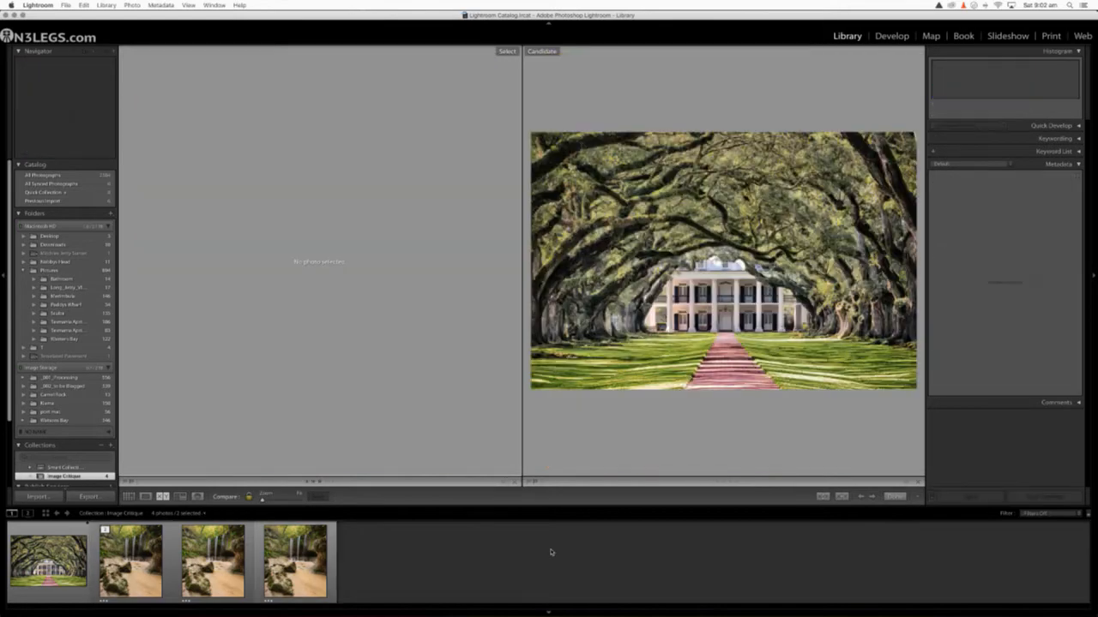
left_click(302, 566)
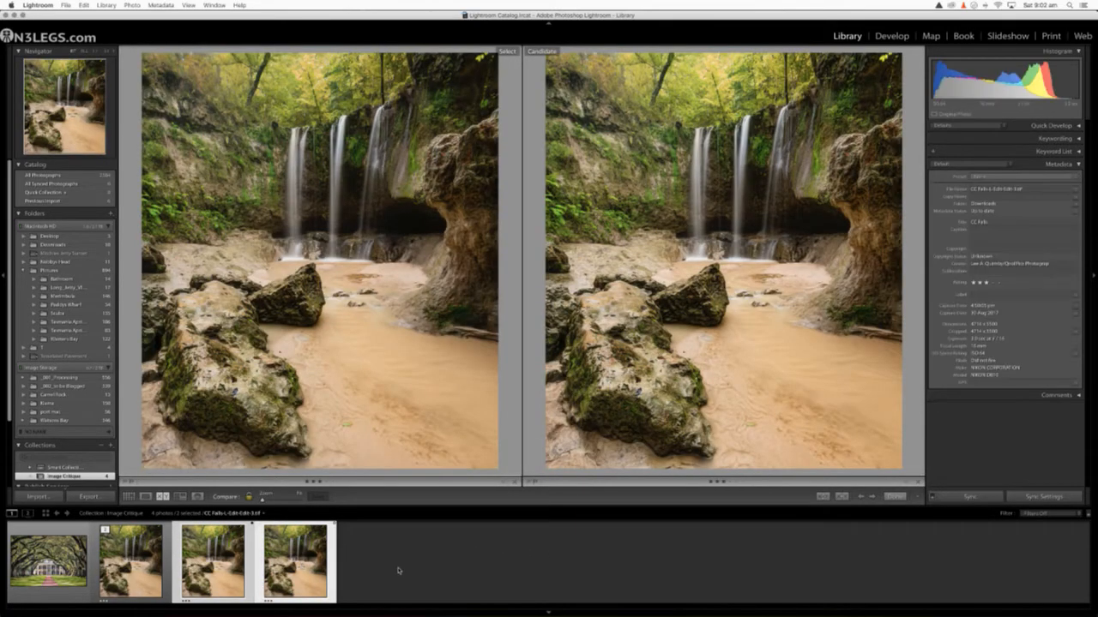
left_click(145, 498)
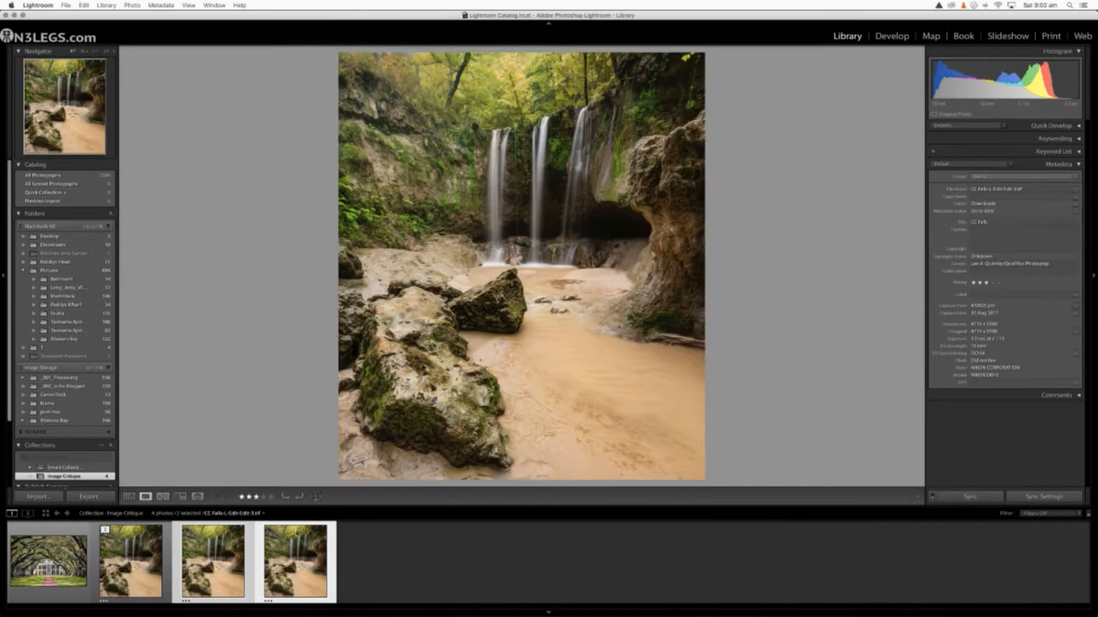
key("Right")
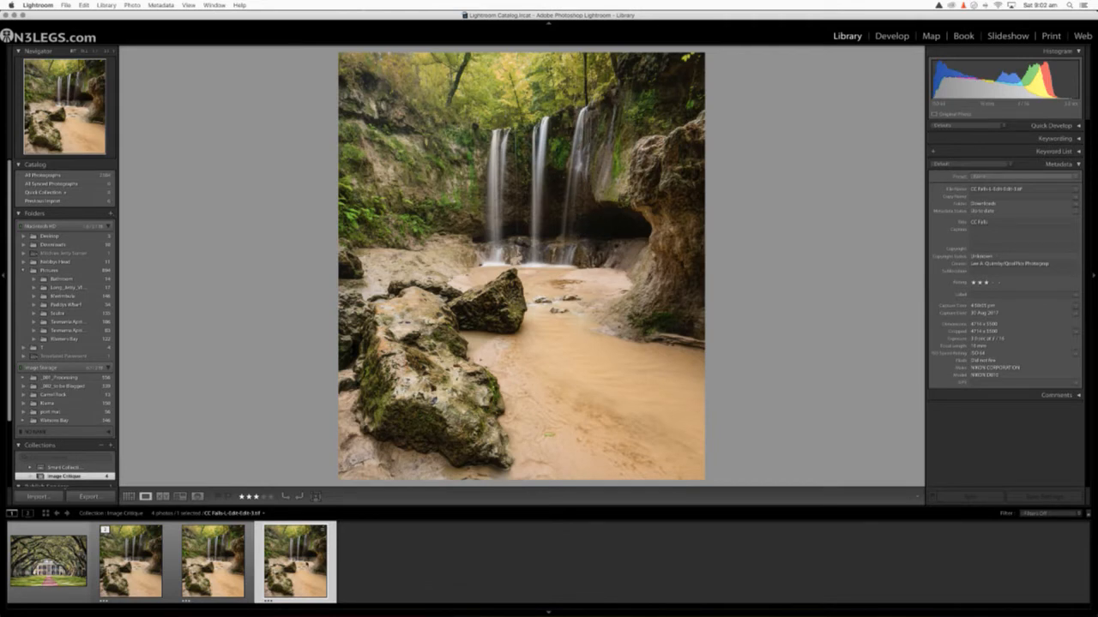
Step: Open a copy of CC Falls-L-Edit-Edit-3.tif with Lightroom adjustments in Topaz Adjust 5
right_click(307, 575)
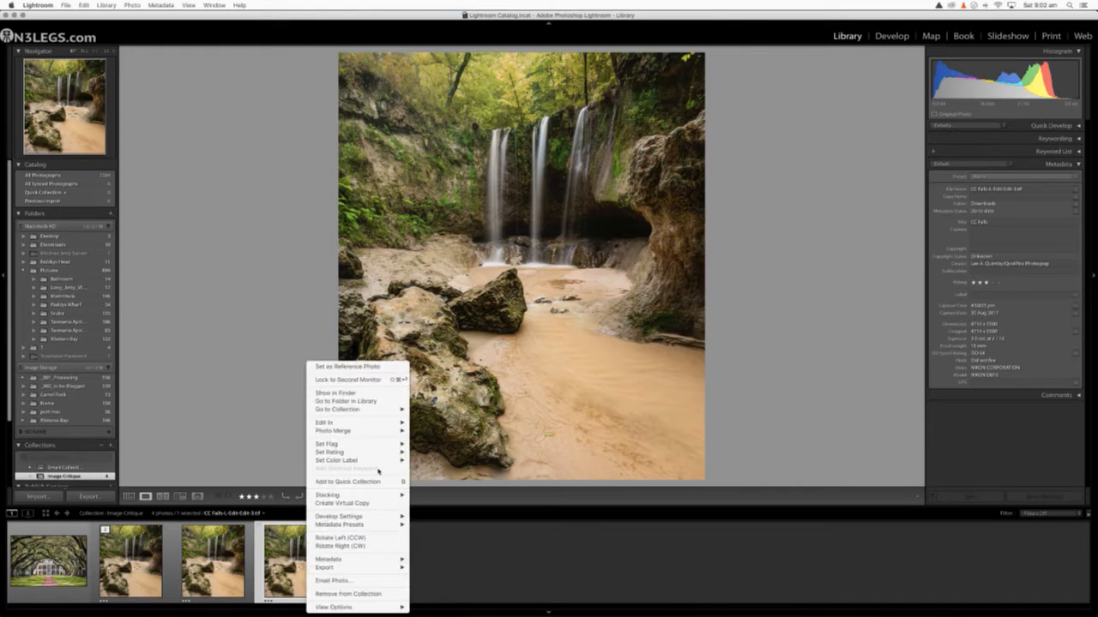
mouse_move(378, 423)
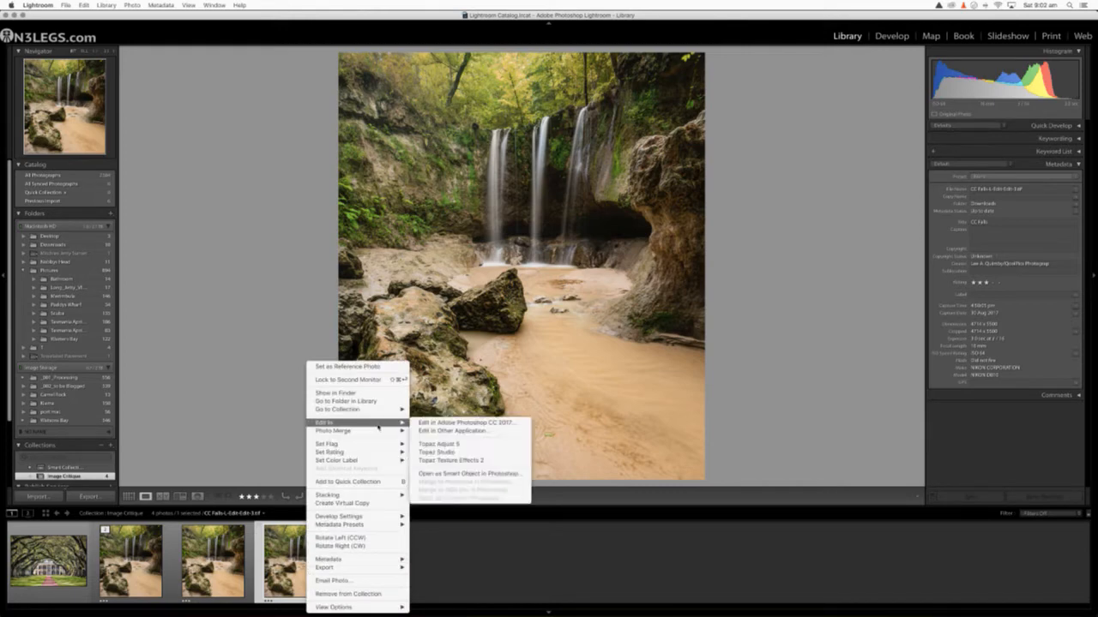
left_click(452, 445)
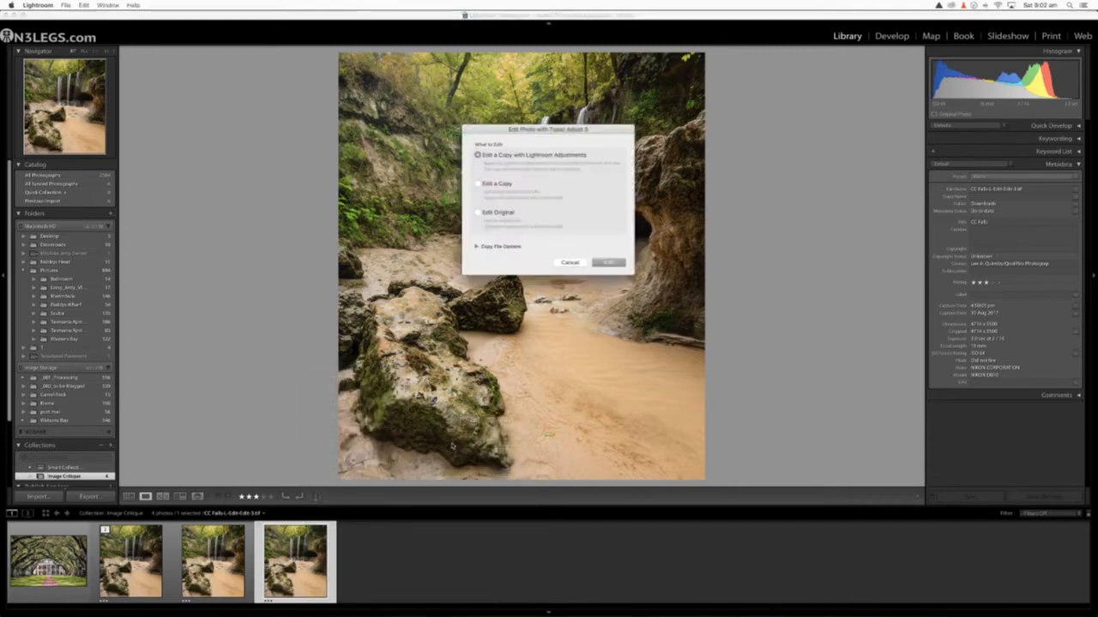
left_click(608, 263)
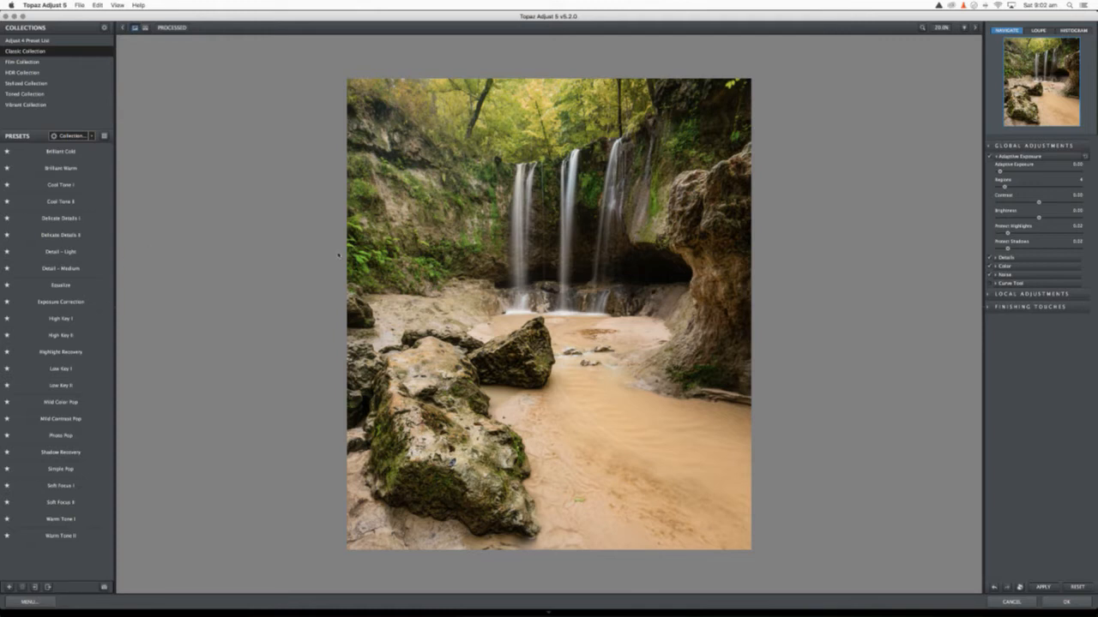
Step: Set Color Regions to 12, Saturation to about 1.13, Saturation Boost to about 1.48, Protect Highlights to 0.08 and Protect Shadows to 0.09
left_click(994, 267)
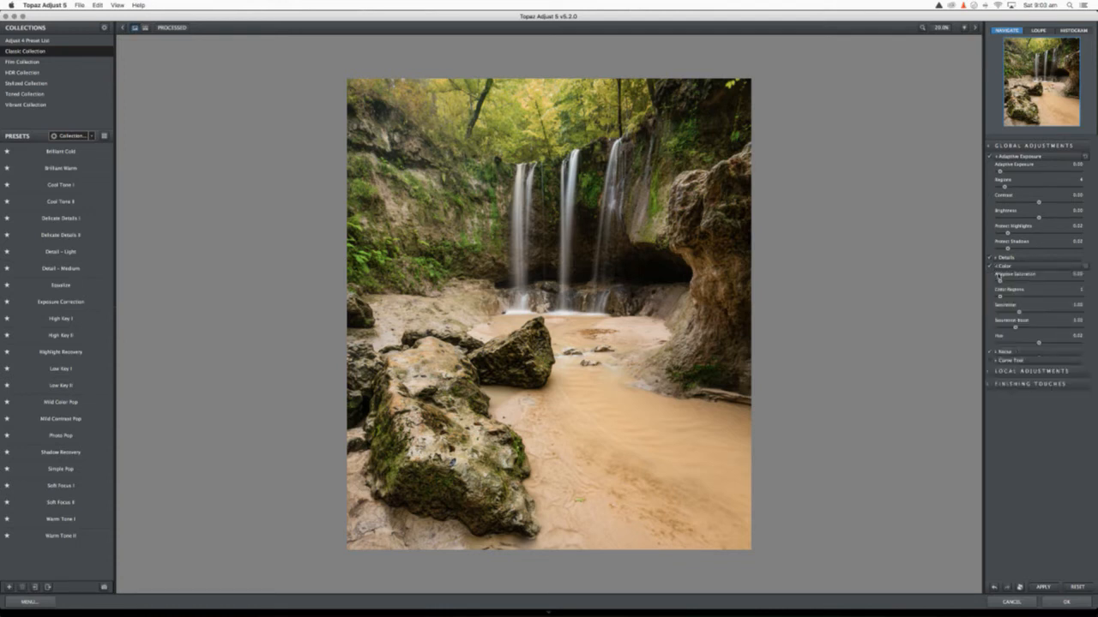
left_click_drag(1001, 297, 1025, 329)
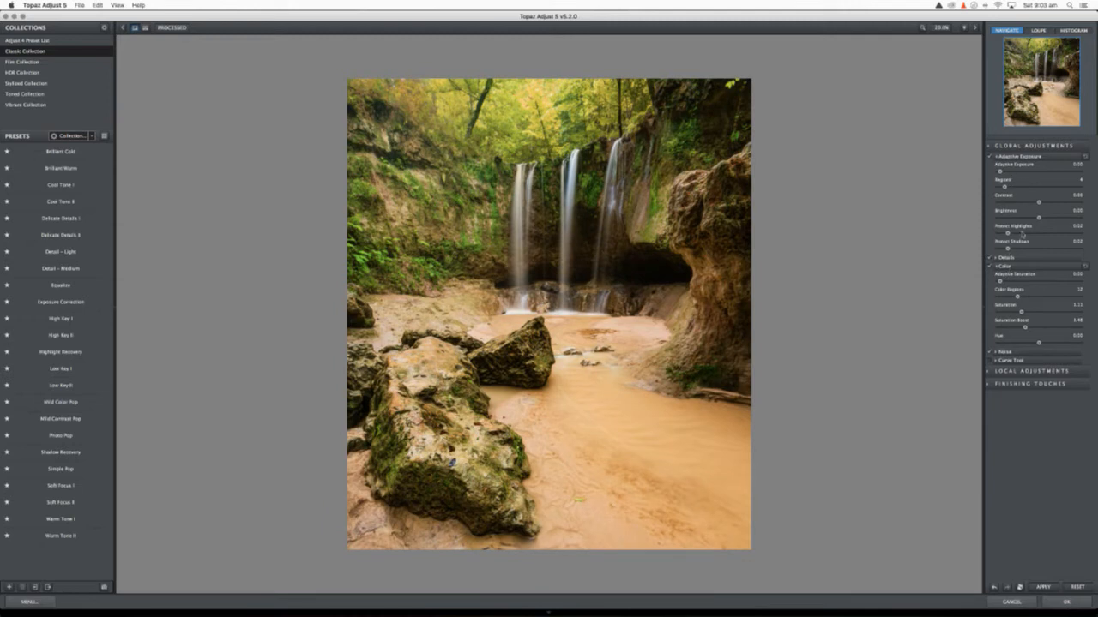
left_click_drag(1000, 235, 1032, 234)
Step: Shift the Hue to about -0.06 and raise Adaptive Saturation to about 0.67
left_click_drag(1037, 344, 1016, 344)
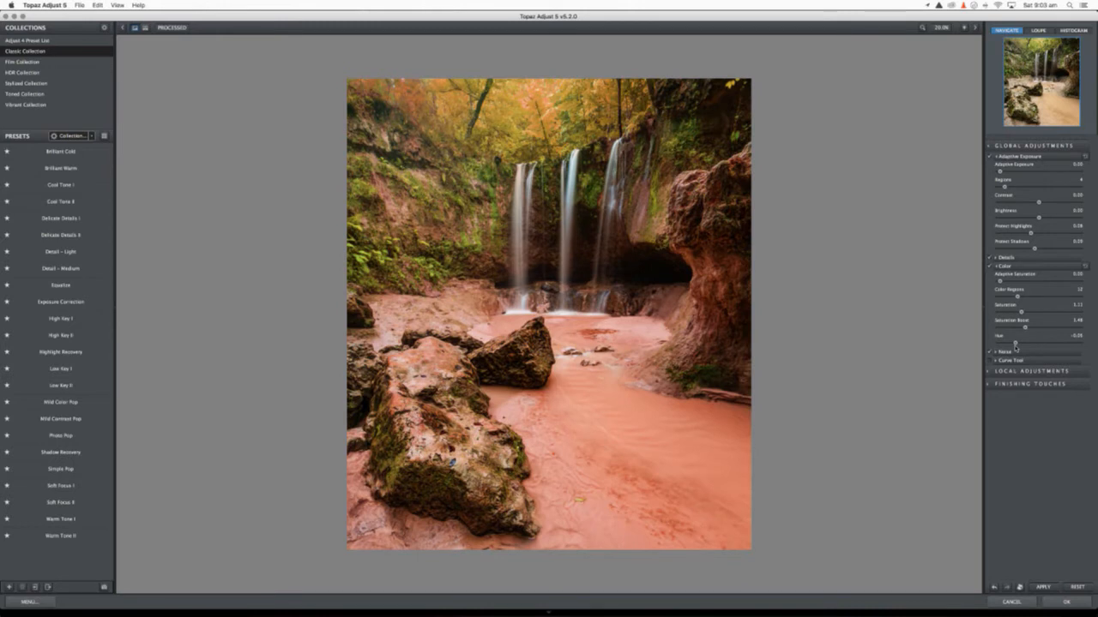
left_click_drag(1015, 344, 1017, 343)
left_click_drag(1002, 278, 1051, 283)
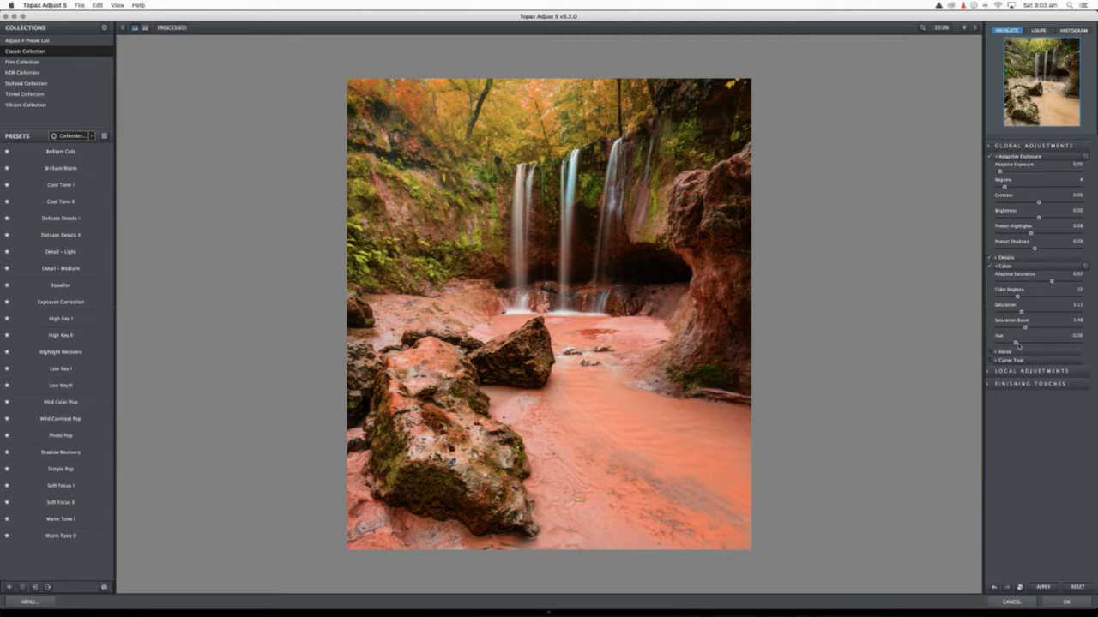
Step: Try Hue settings between about 0.08 and -0.08 on the waterfall image and bring it back to about -0.06
left_click(1053, 345)
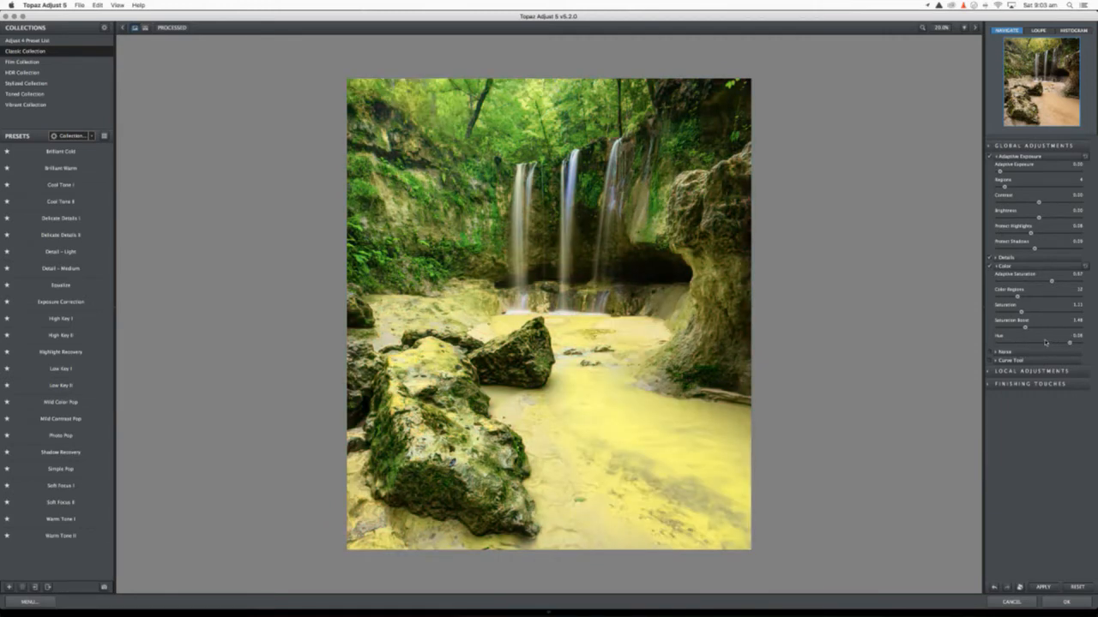
left_click(1029, 343)
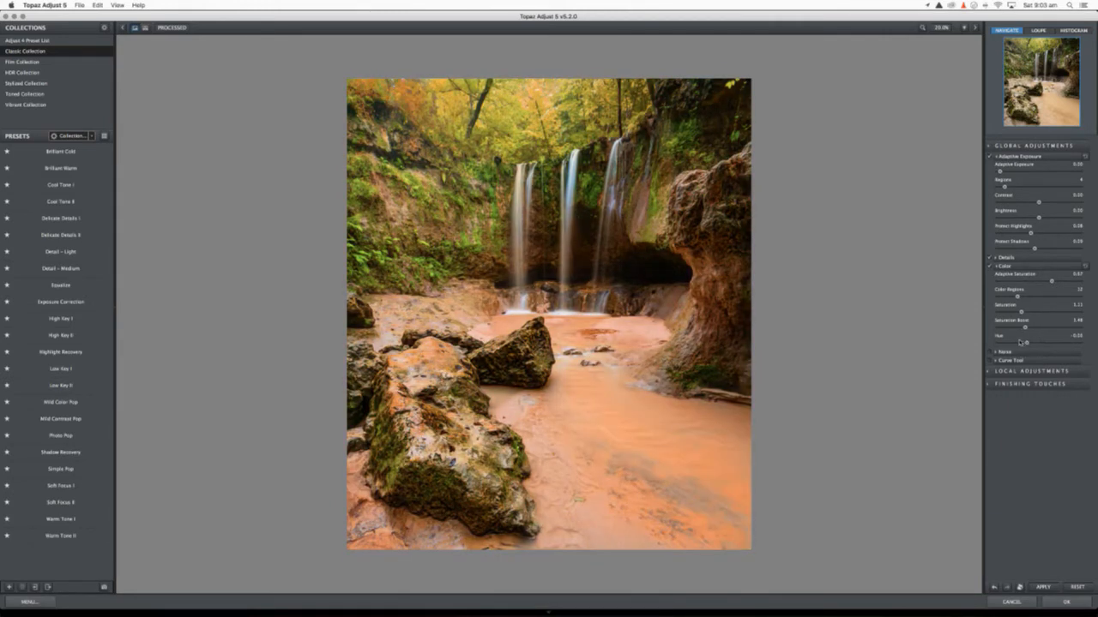
left_click(1009, 343)
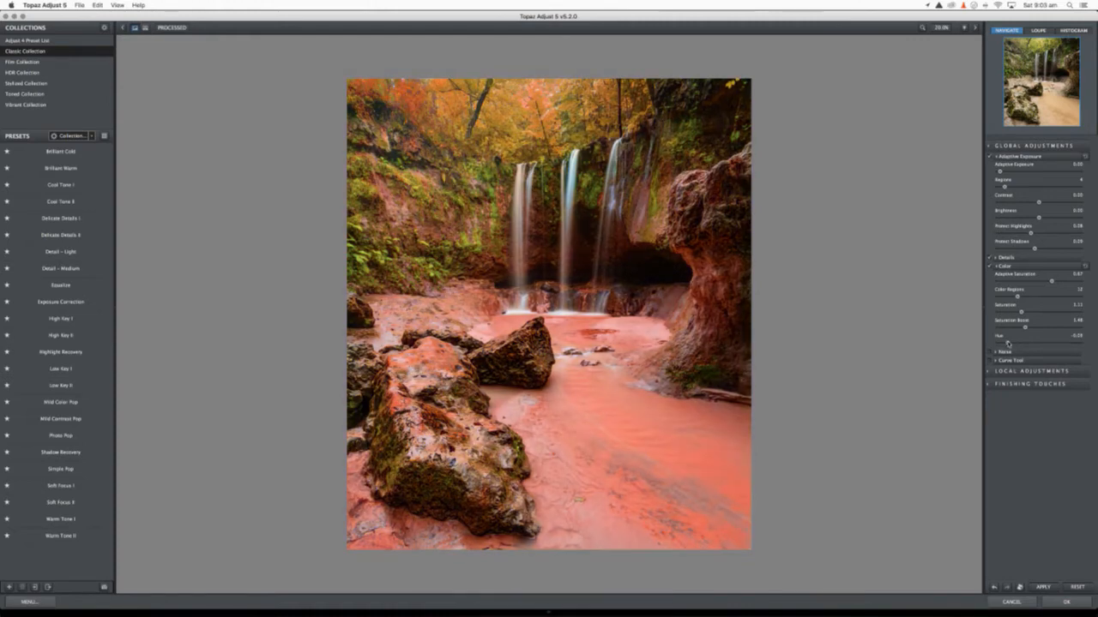
left_click(1016, 344)
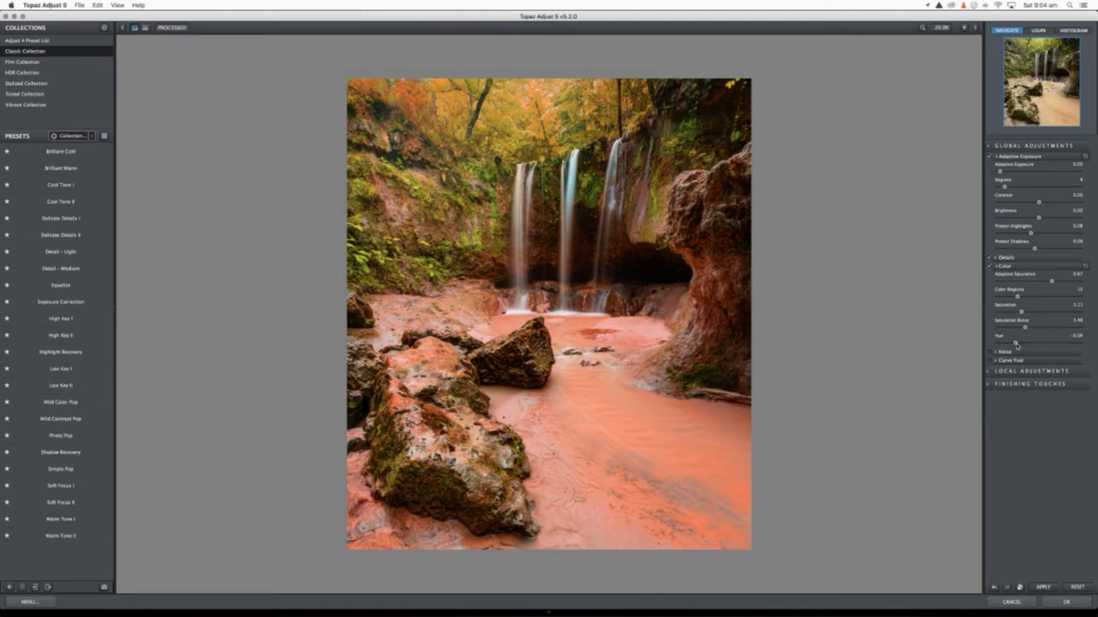
Step: Try stronger Saturation and Saturation Boost, settling on Saturation about 1.49, Saturation Boost about 1.5 and Hue about -0.03
left_click(1056, 330)
left_click_drag(1057, 329, 1062, 331)
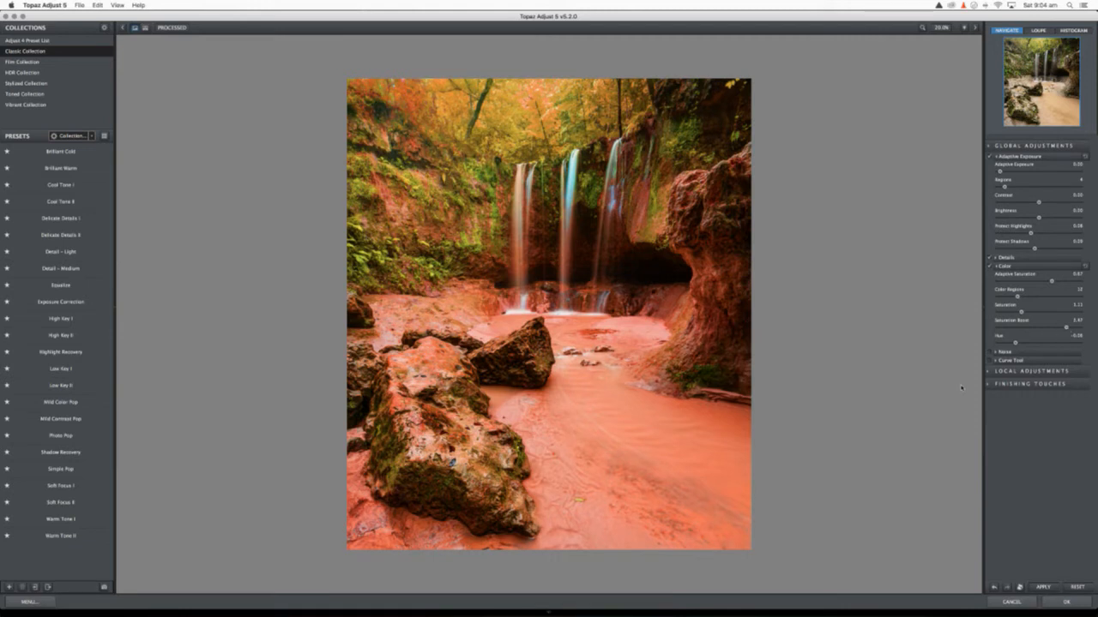
left_click(1031, 311)
left_click(1033, 329)
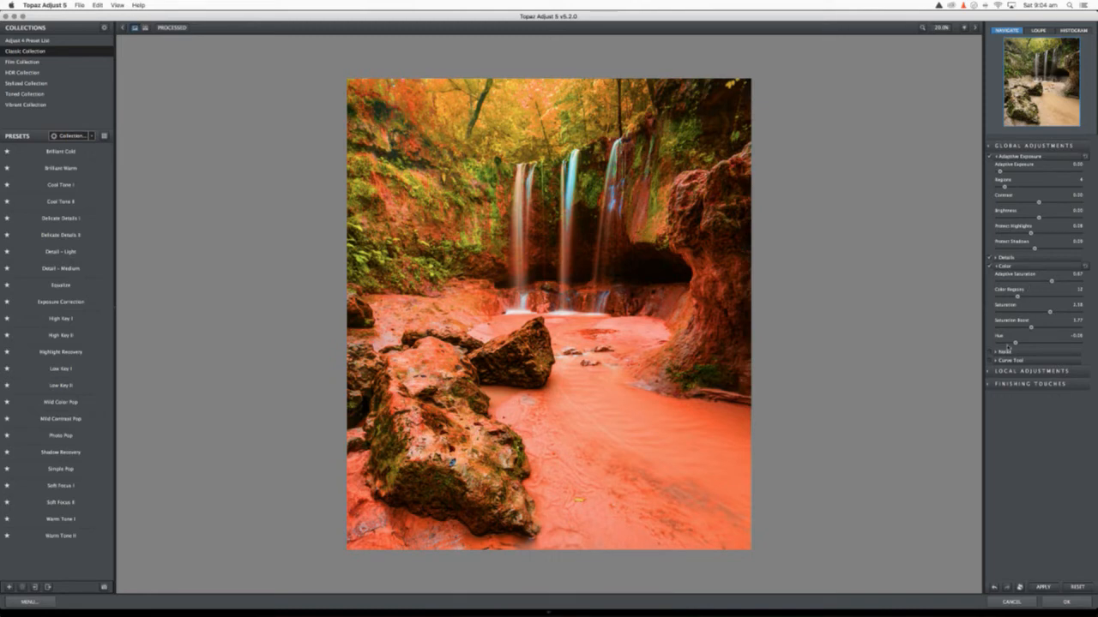
left_click(1006, 343)
mouse_move(1006, 345)
left_mouse_down()
mouse_move(1049, 344)
mouse_move(1026, 341)
left_mouse_up()
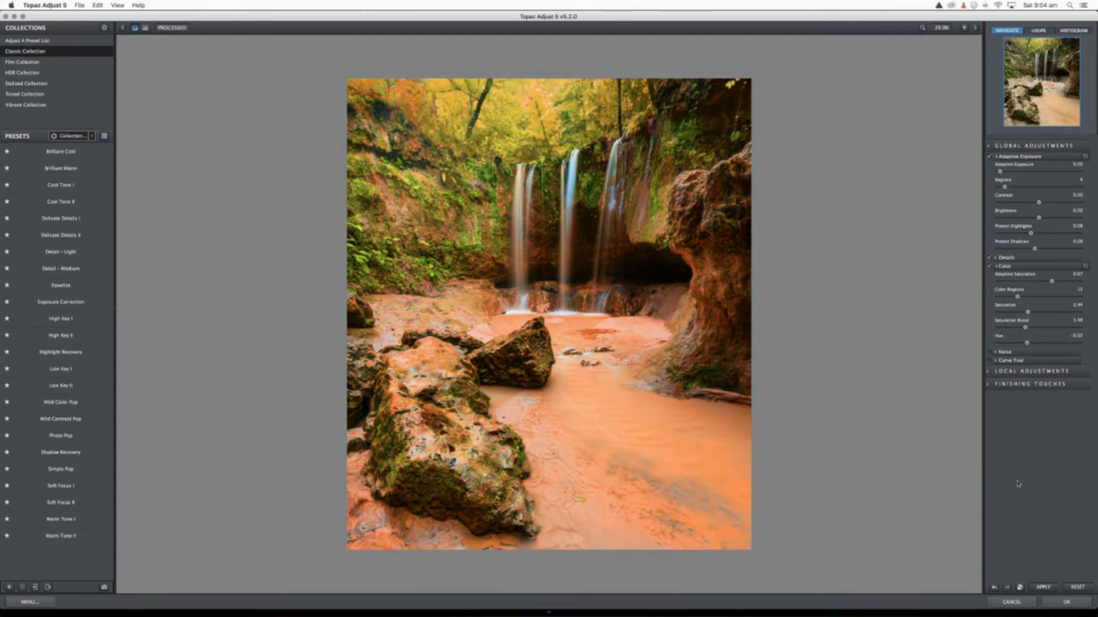
Step: Apply the color adjustments to the waterfall image and return the processed version to Lightroom
left_click(1043, 587)
left_click(1043, 588)
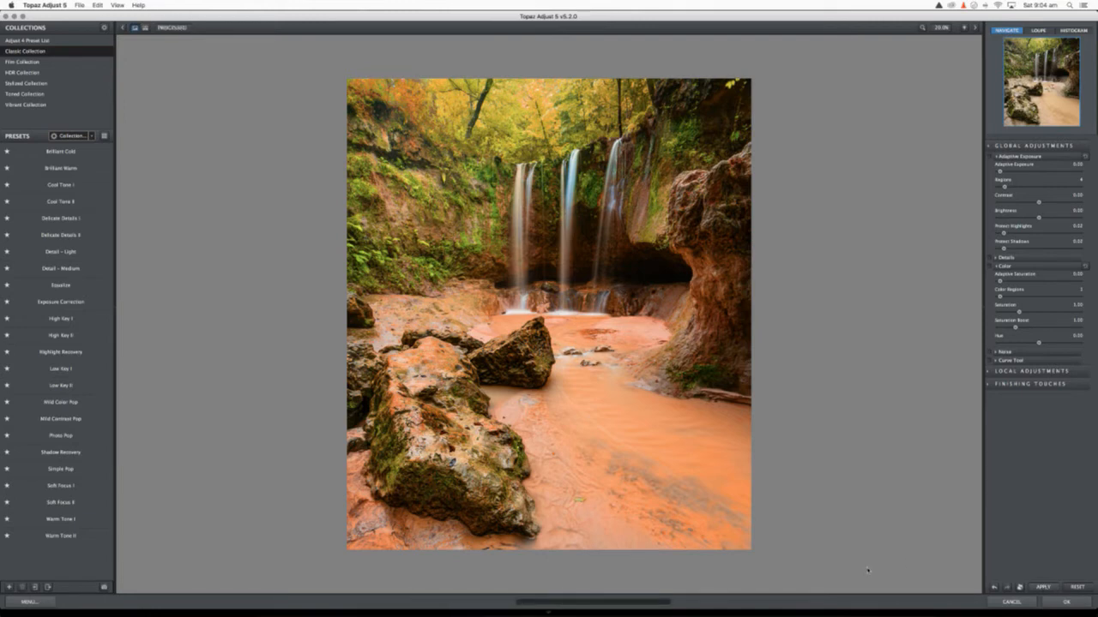
left_click(1064, 602)
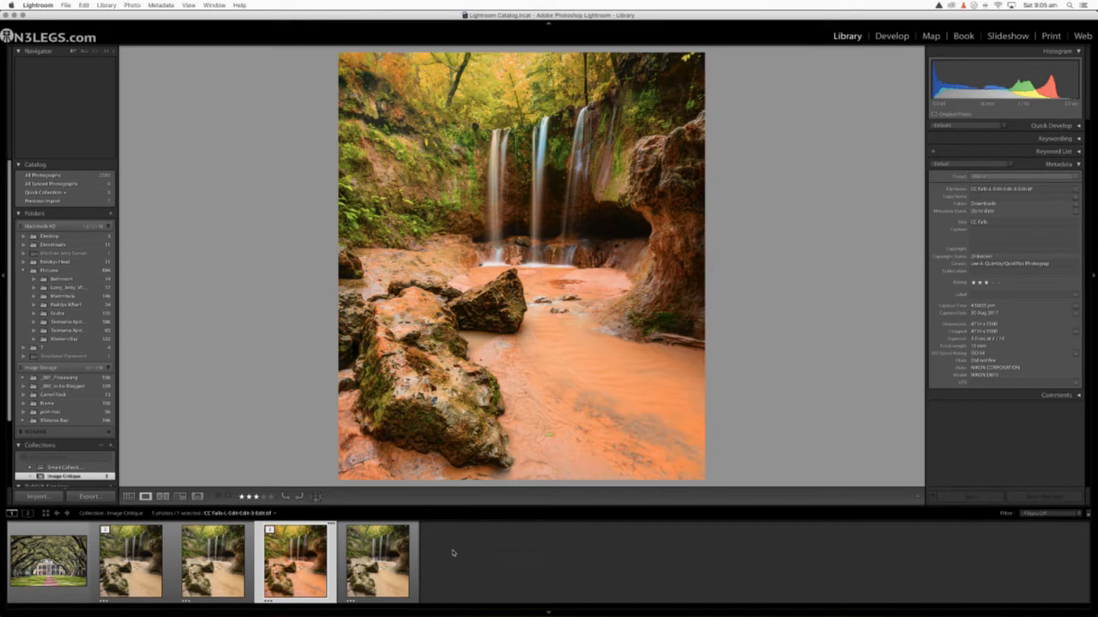
Step: Compare CC Falls-L-Edit-Edit-3.tif with its Topaz-processed version by switching between the two photos
left_click(292, 562)
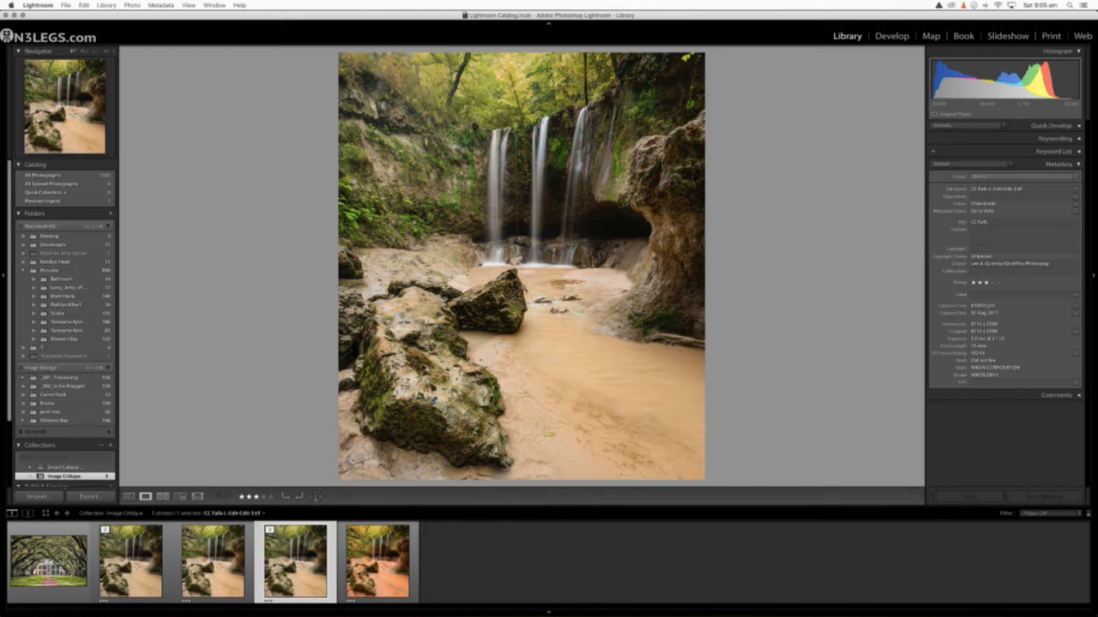
left_click(378, 557)
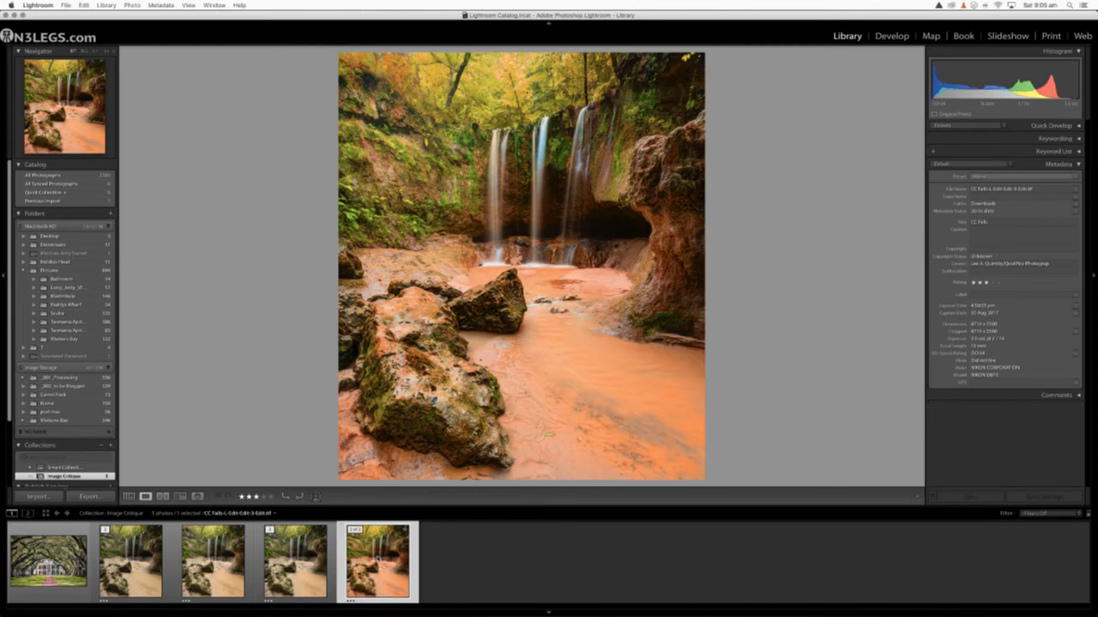
key("Left")
key("Right")
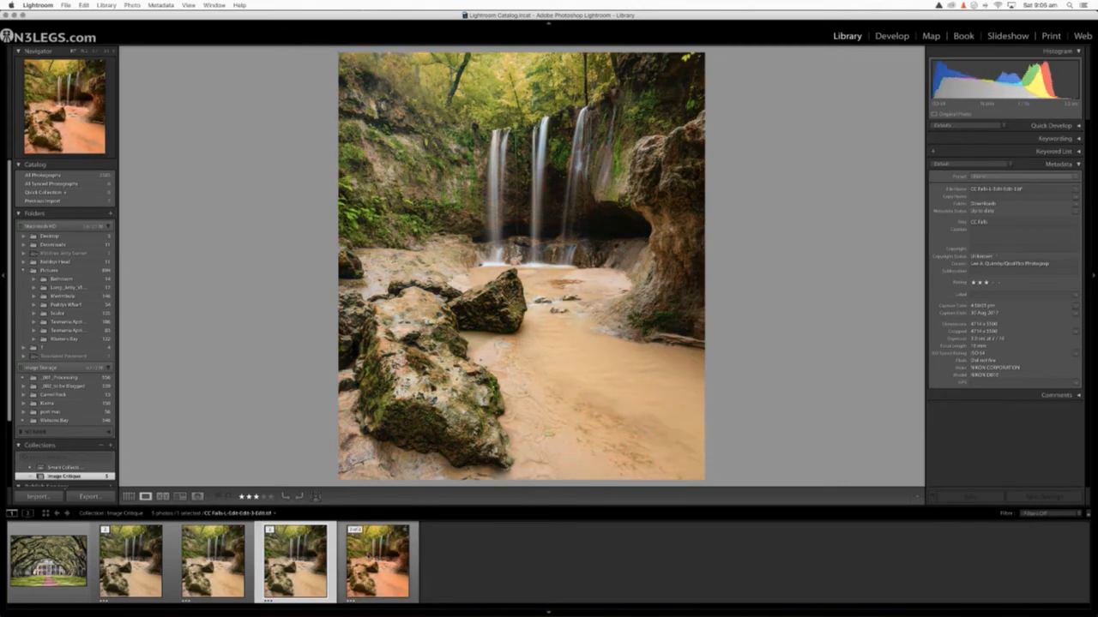
Step: Open CC Falls-L-Edit-Edit-3.tif and the orange-toned CC Falls-L-Edit-Edit-3-Edit.tif together as layers in Photoshop
left_click(302, 558, "super")
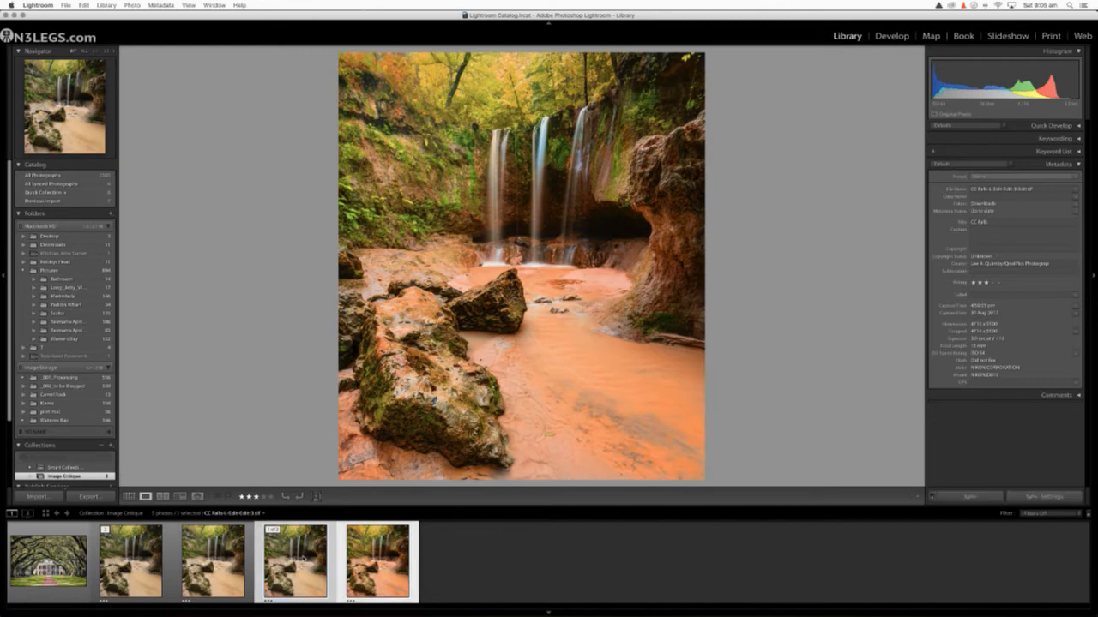
right_click(372, 562)
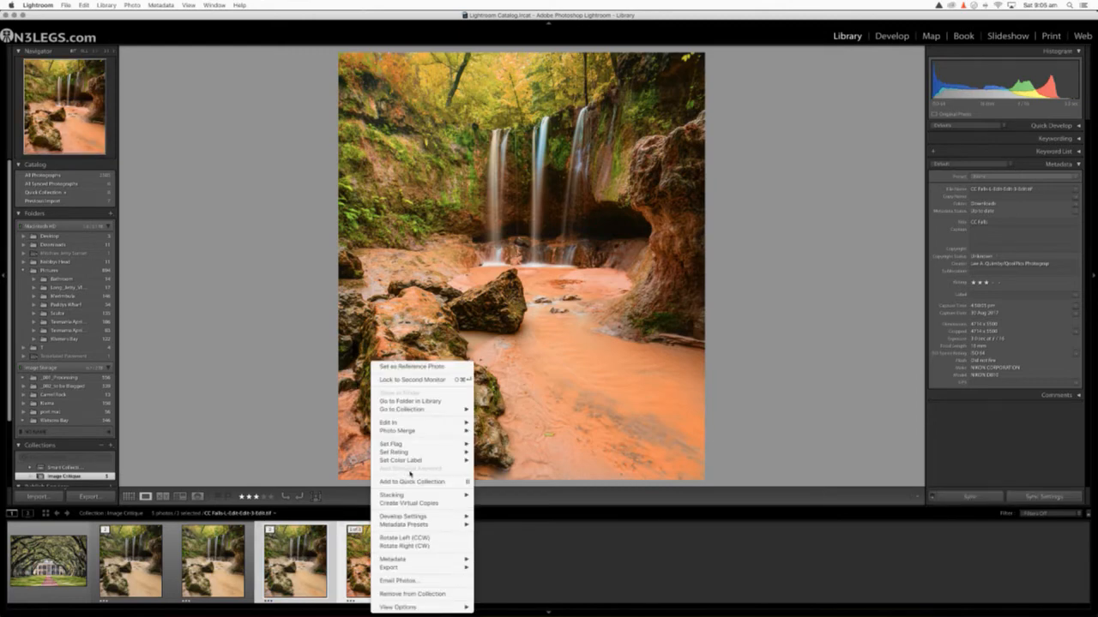
mouse_move(443, 424)
left_click(518, 499)
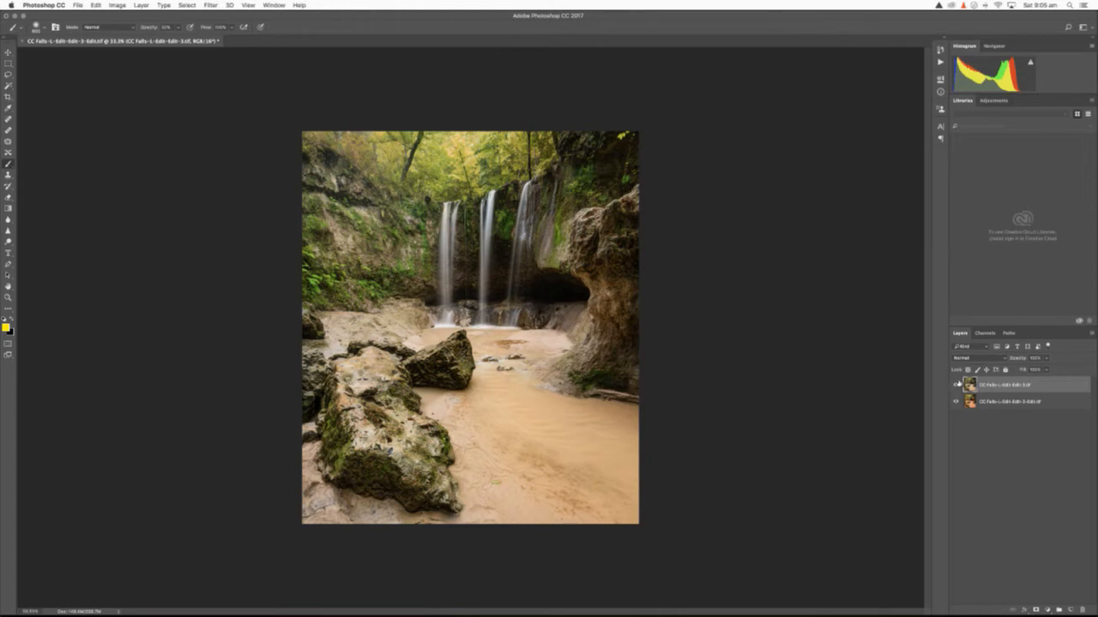
Step: Toggle the visibility of the upper waterfall layer to compare it with the saturated layer beneath
left_click(956, 384)
left_click(956, 384)
left_click(956, 385)
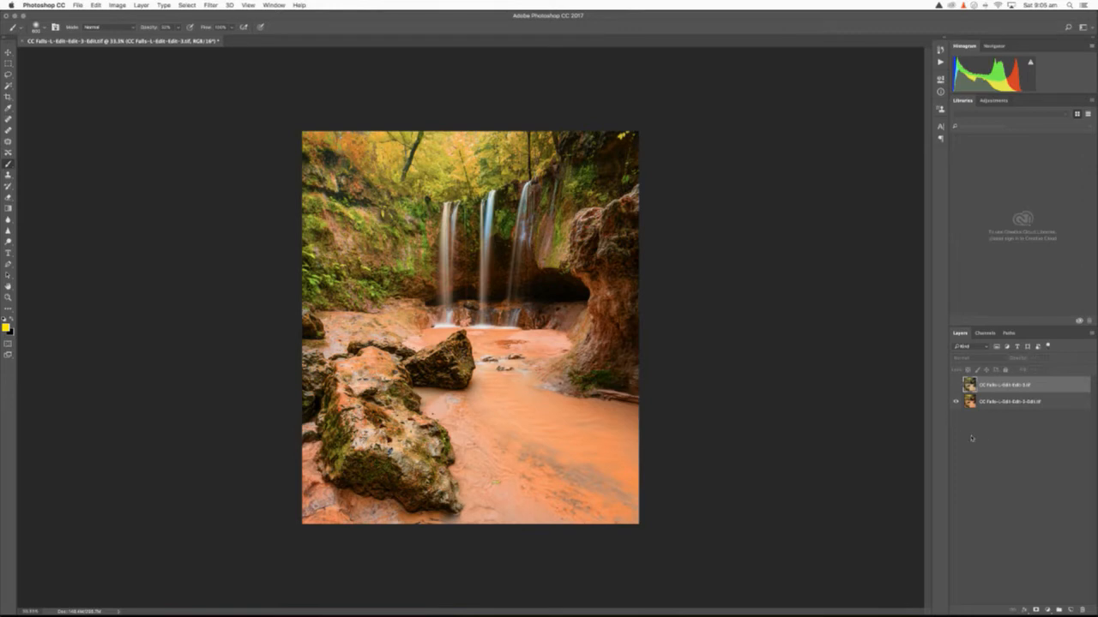
left_click(956, 384)
left_click(957, 384)
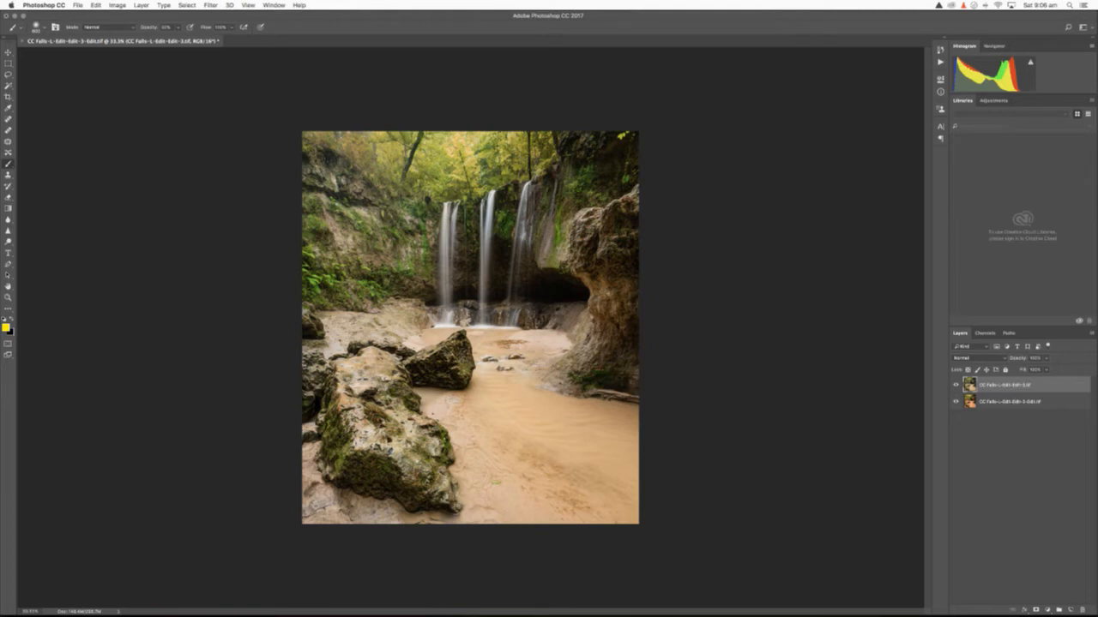
Step: Add a white layer mask to the upper CC Falls-L-Edit-Edit-3.tif layer
left_click(1045, 360)
mouse_move(1045, 370)
left_mouse_down()
mouse_move(1006, 371)
mouse_move(1056, 370)
left_mouse_up()
left_click(1053, 385)
left_click(1036, 611)
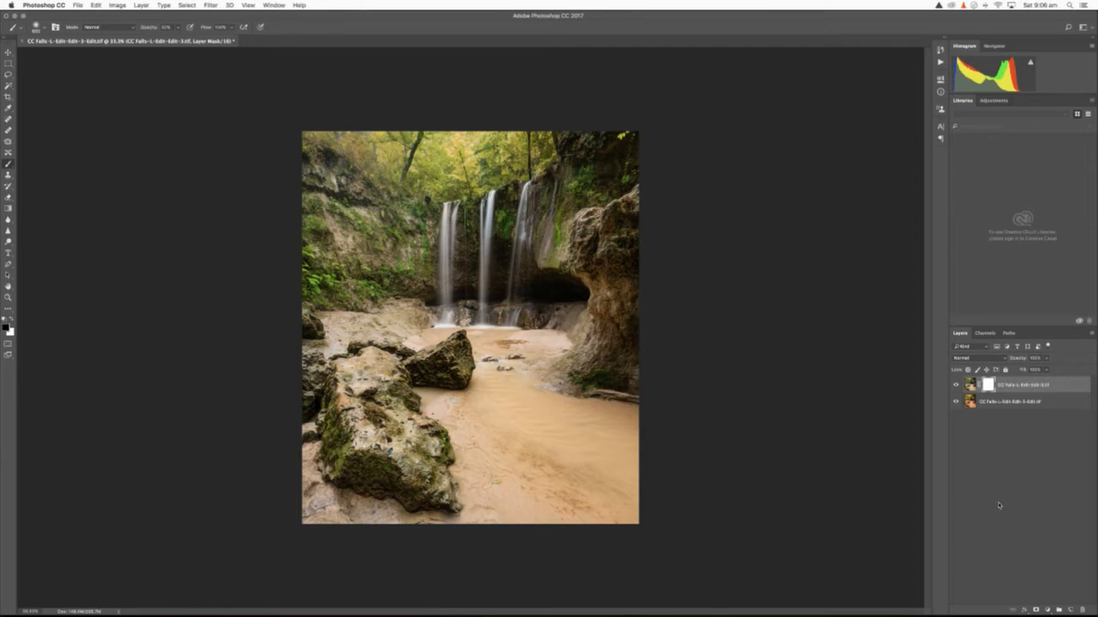
Step: Brush black onto the layer mask over the rocks, foliage and water to reveal the saturated version beneath
key("super+0")
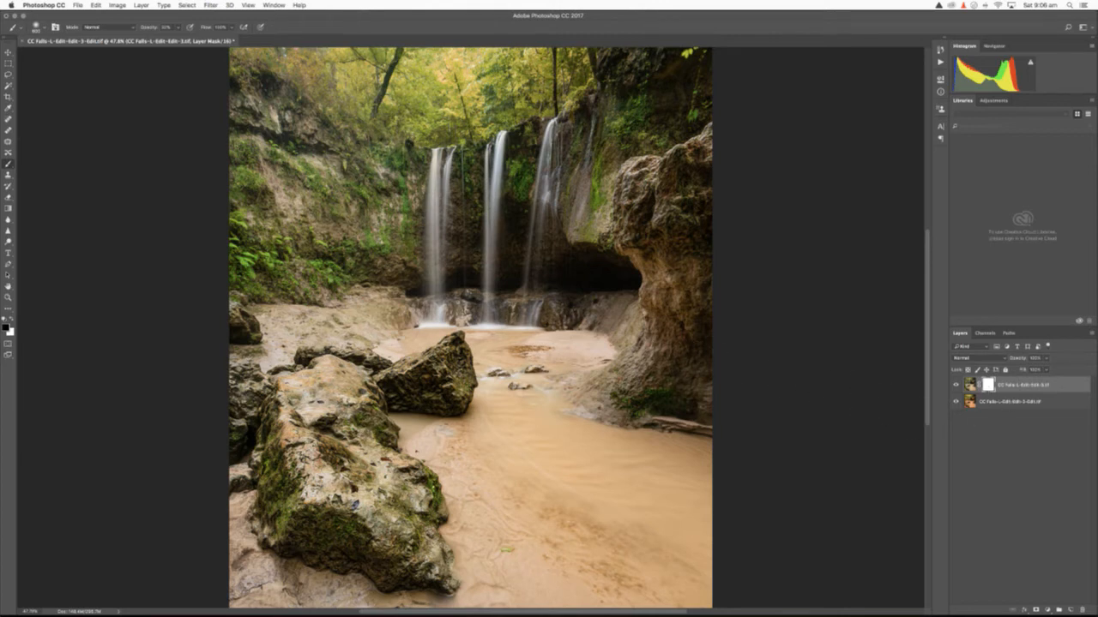
left_click(10, 325)
mouse_move(483, 433)
left_mouse_down()
mouse_move(589, 444)
mouse_move(693, 532)
left_mouse_up()
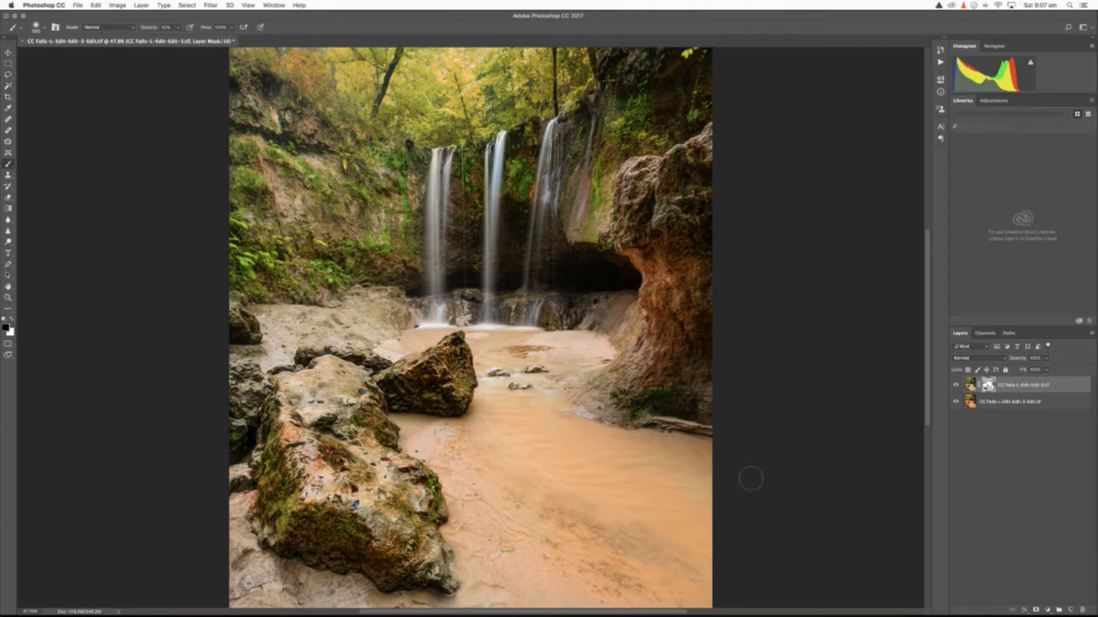
Step: Check the painted areas with the mask overlay, hide it again and save the blended waterfall image
key("backslash")
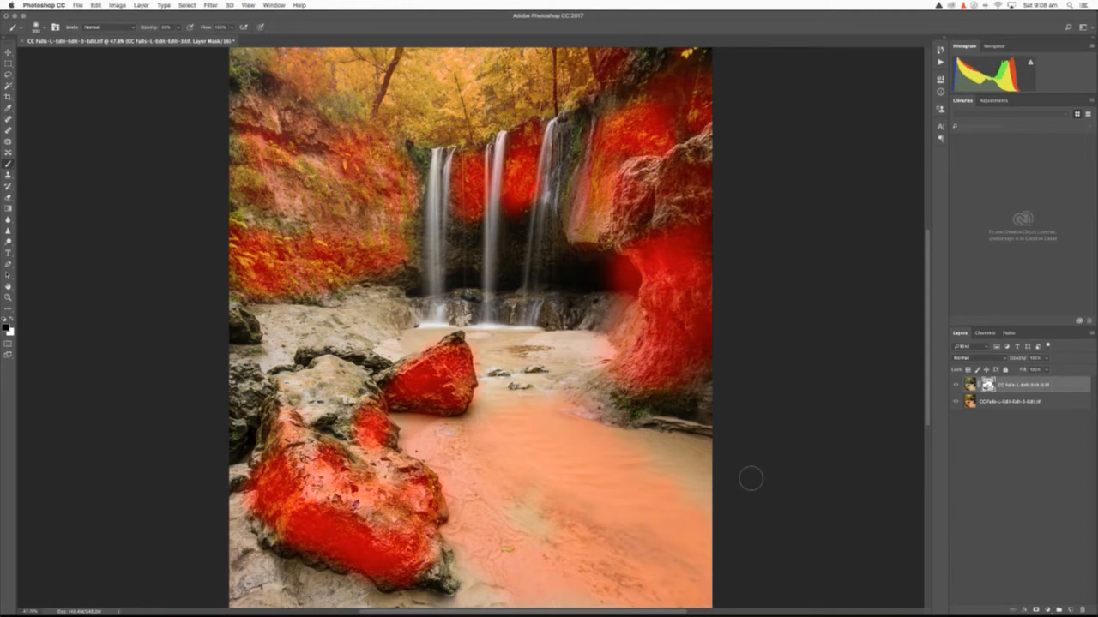
key("backslash")
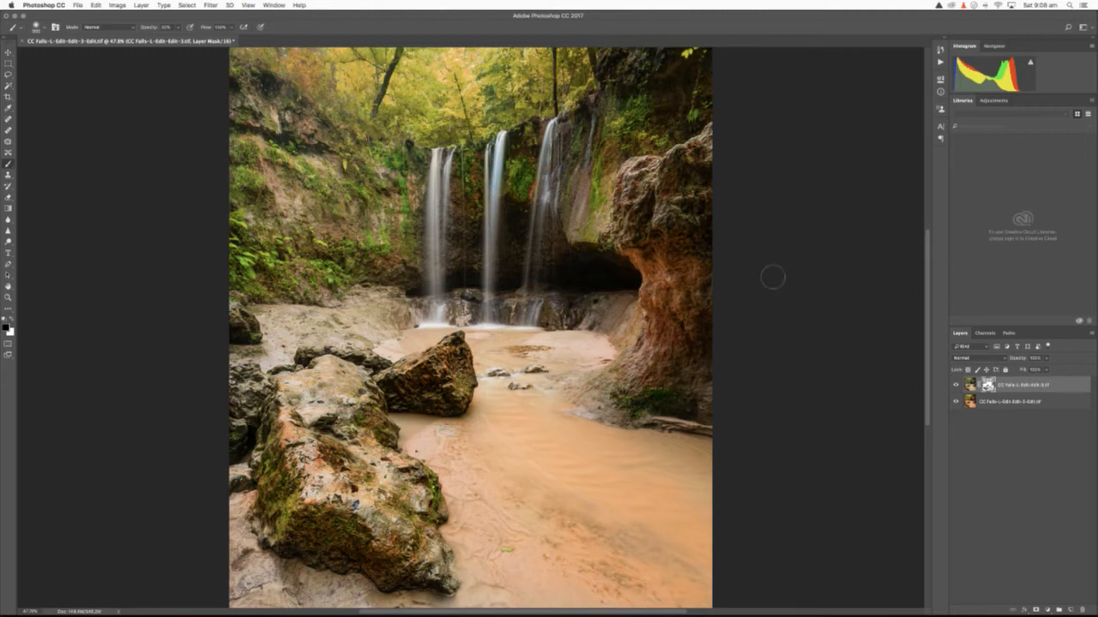
left_click(76, 5)
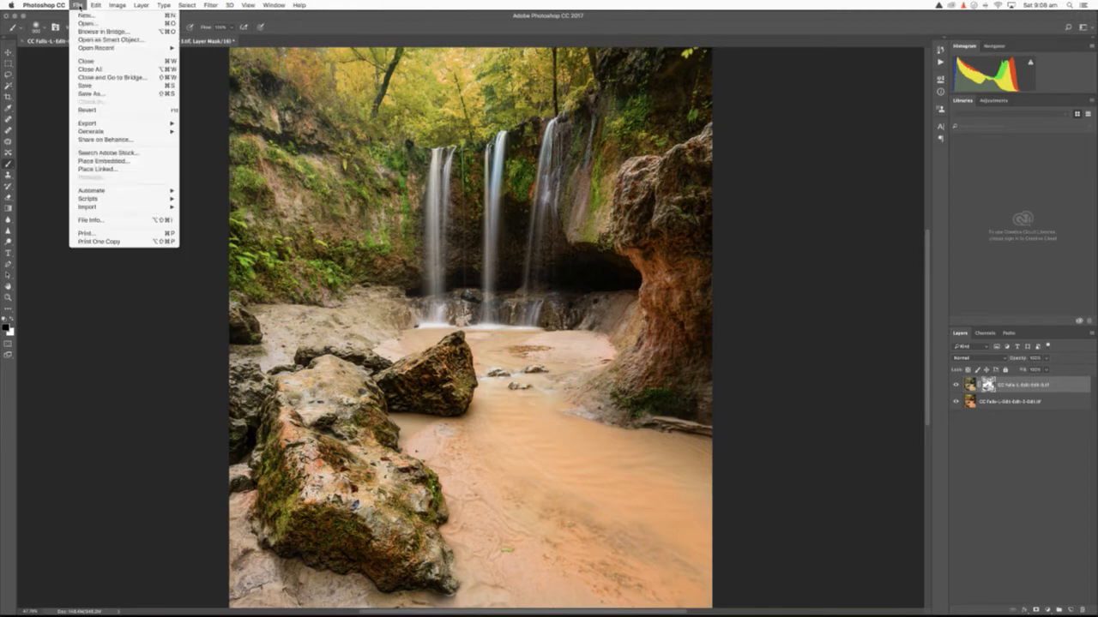
left_click(96, 84)
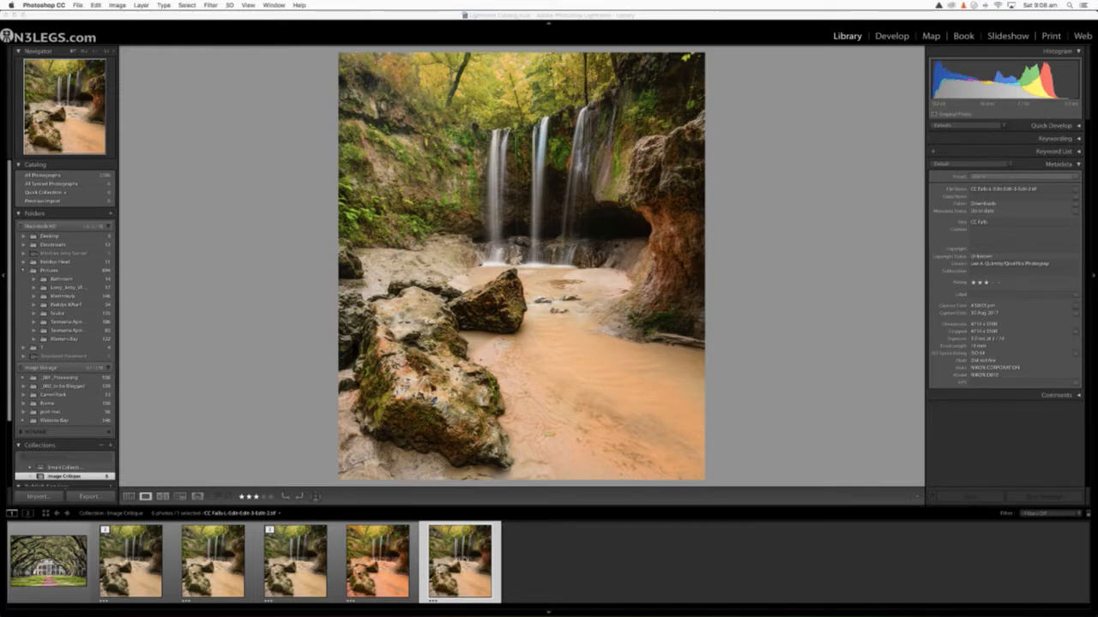
Step: Compare the blended waterfall image in Lightroom with the orange Topaz version by switching between them
left_click(386, 562)
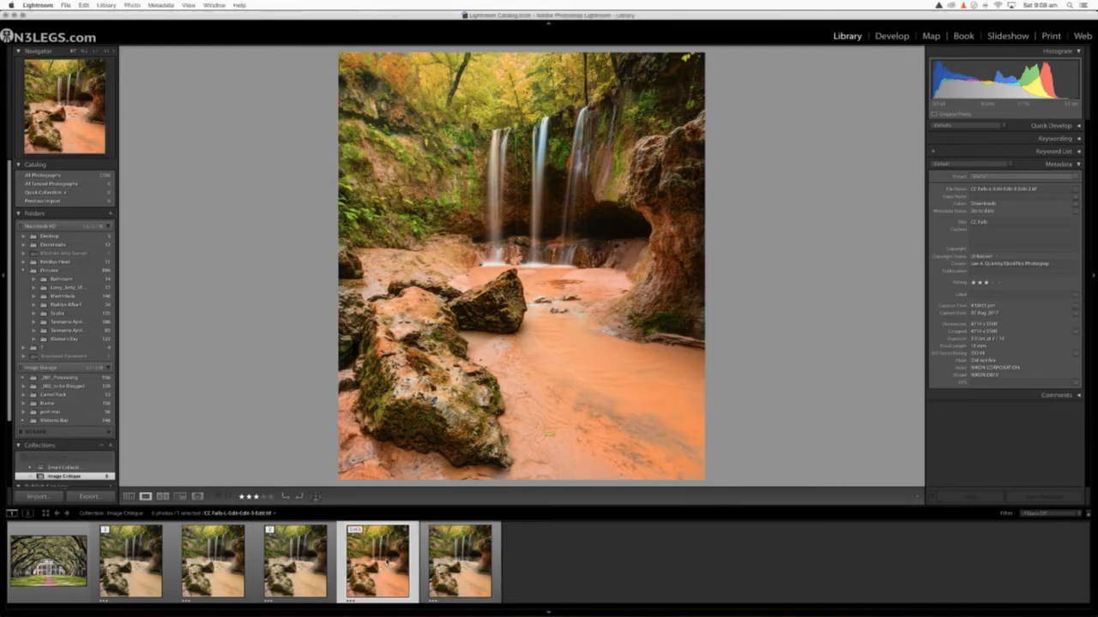
left_click(460, 564)
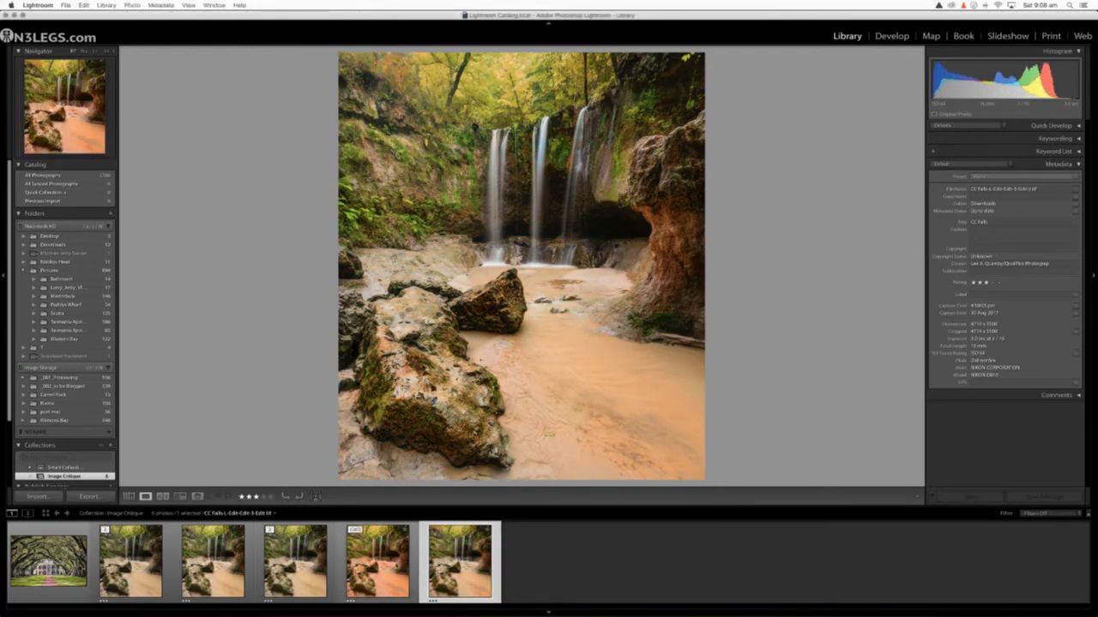
left_click(400, 566)
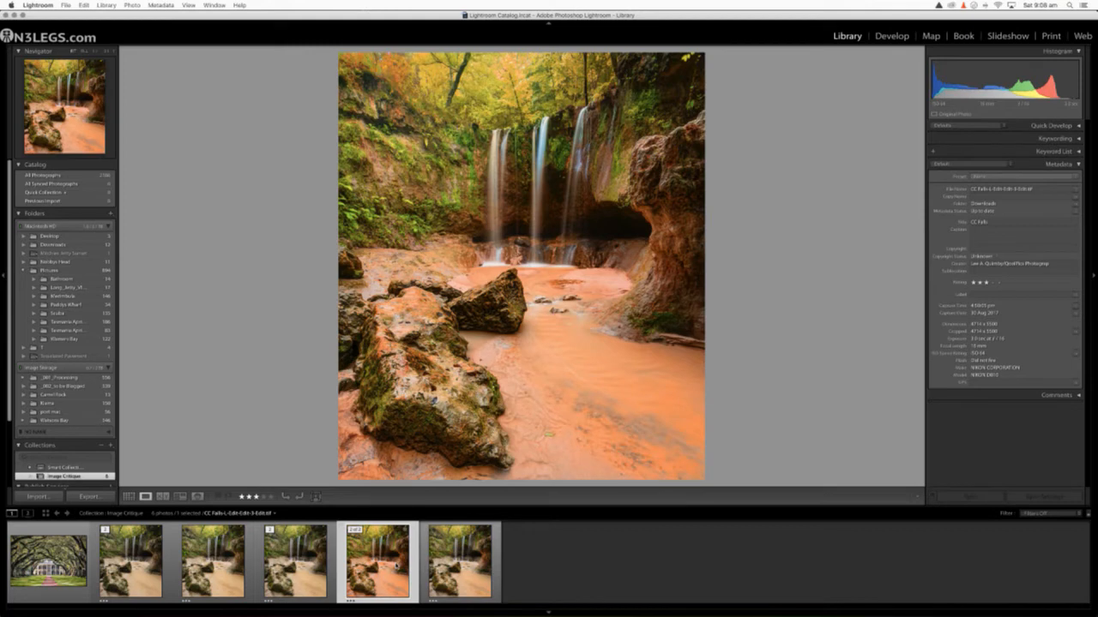
left_click(448, 564)
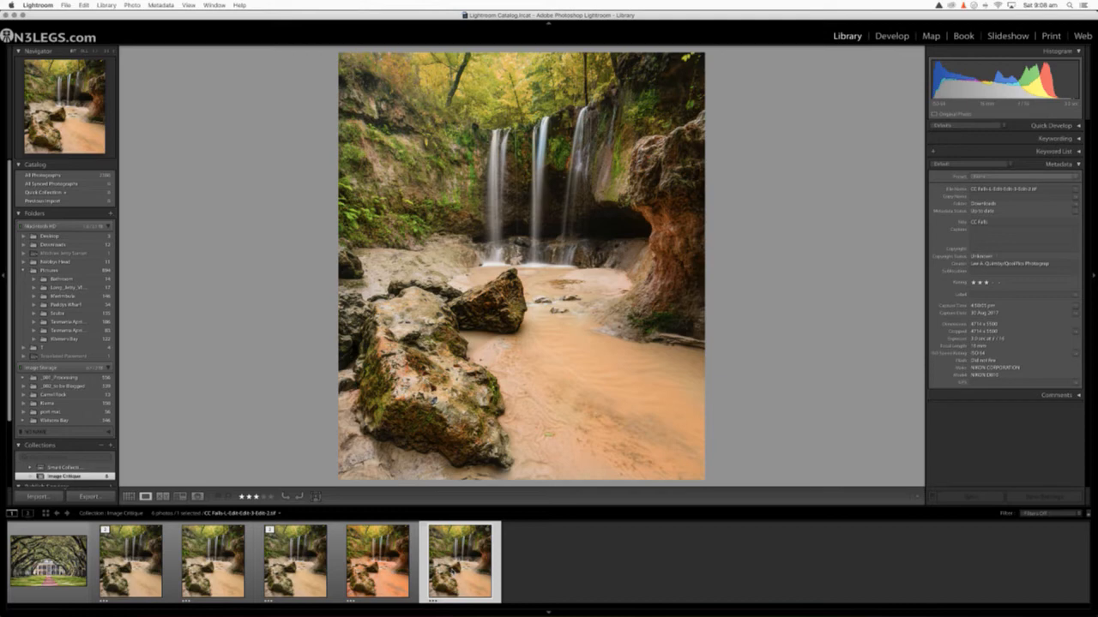
Step: Compare CC Falls-L-Edit.tif side by side with the blended CC Falls-L-Edit-Edit-3-Edit-2.tif
left_click(533, 572)
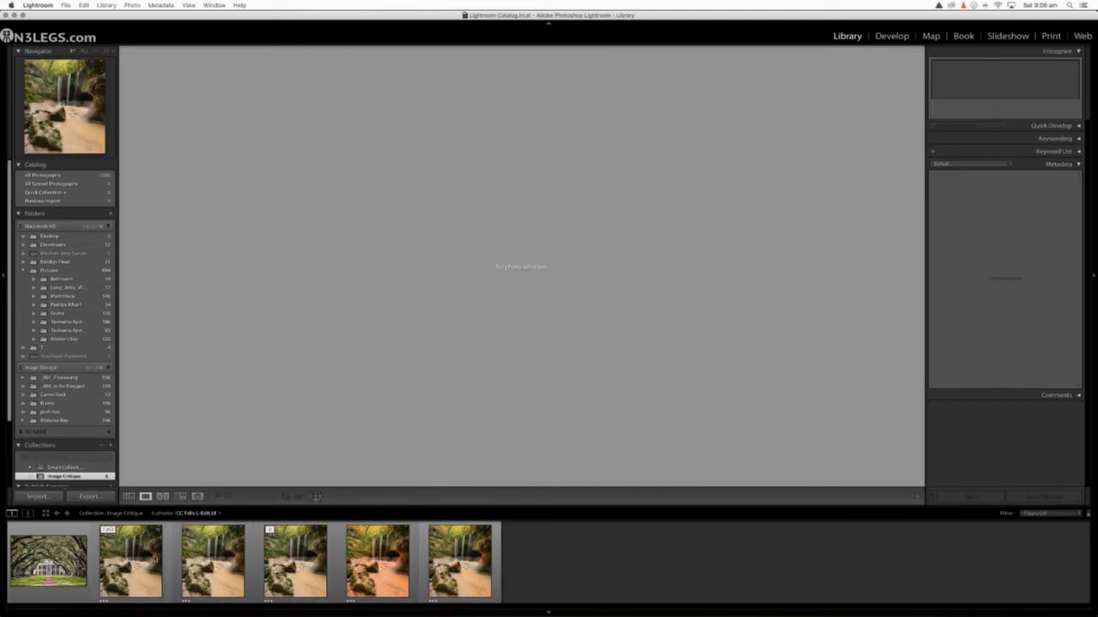
left_click(165, 559)
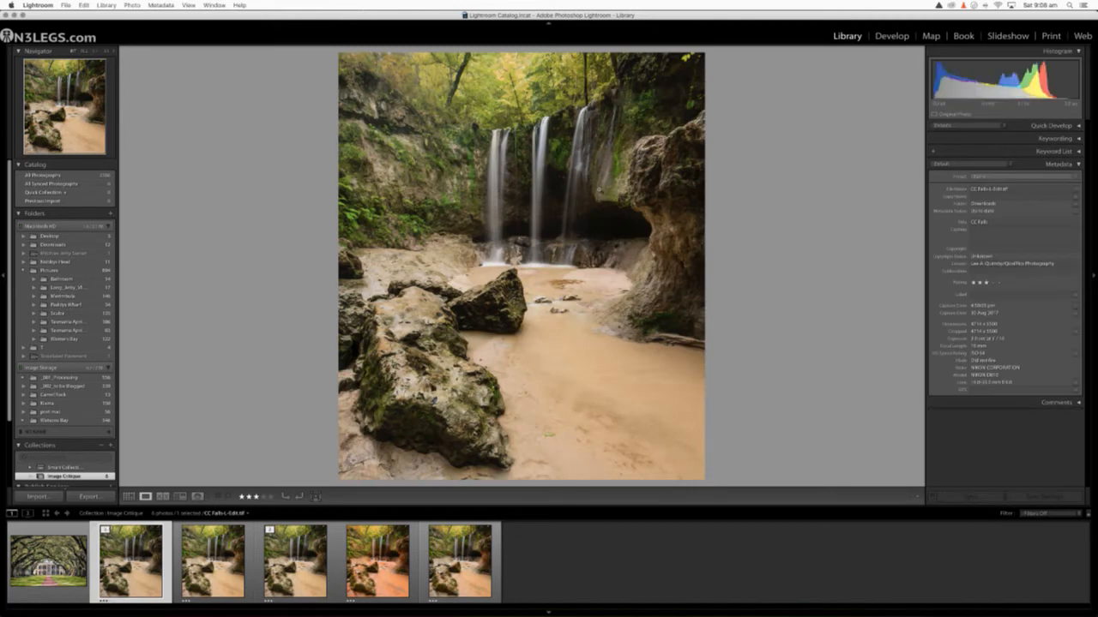
left_click(463, 553, "super")
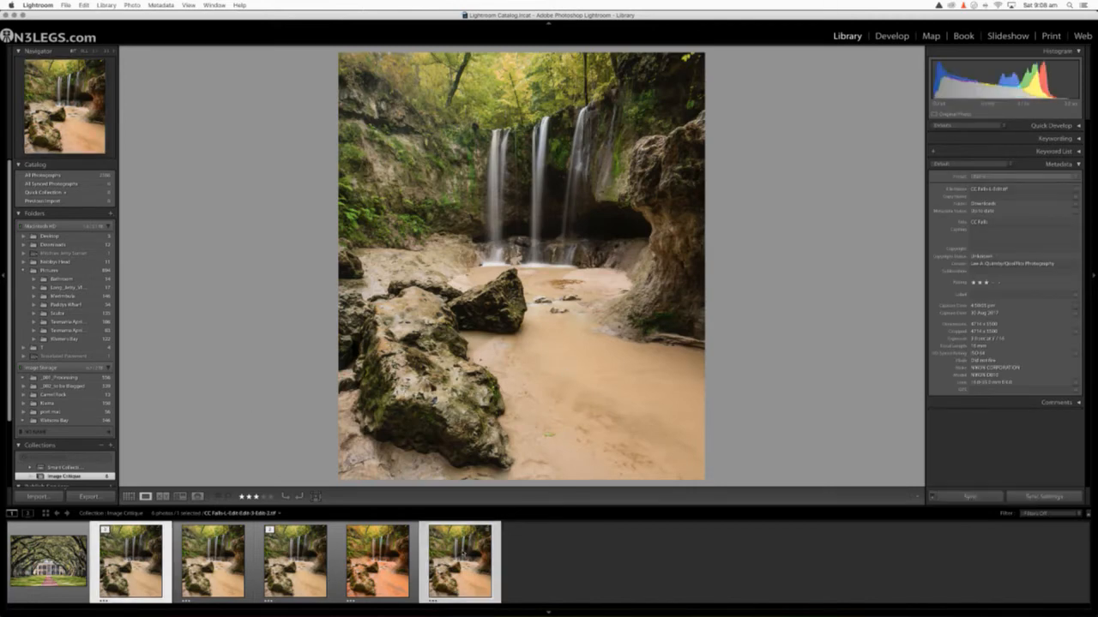
left_click(162, 496)
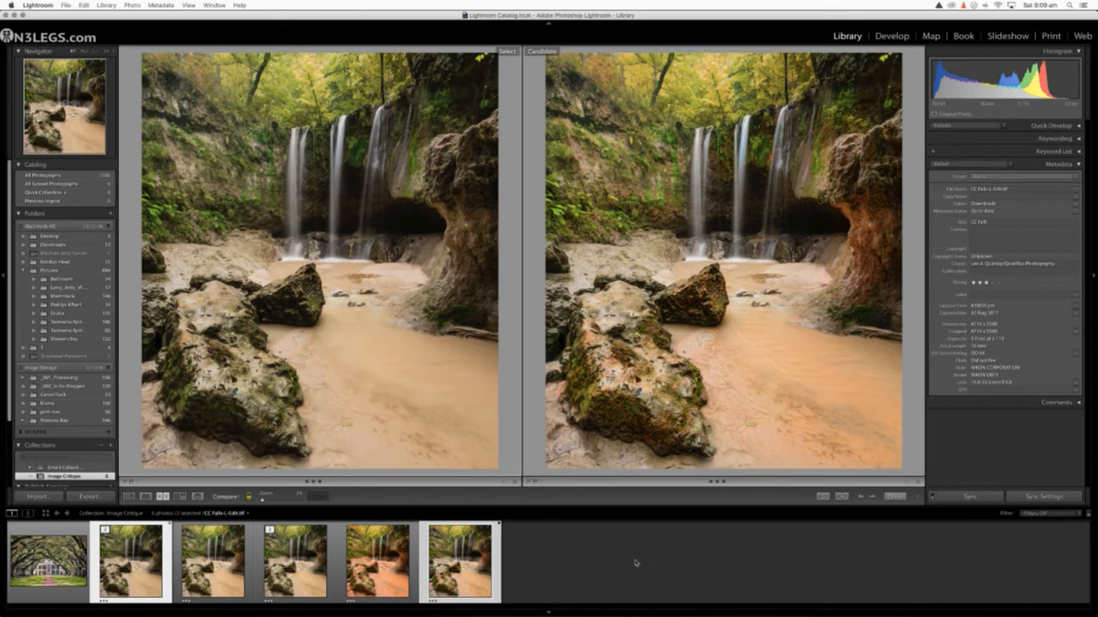
Step: Compare the blended image side by side with the orange Topaz version, and return to the single view of the blended image
left_click(378, 561)
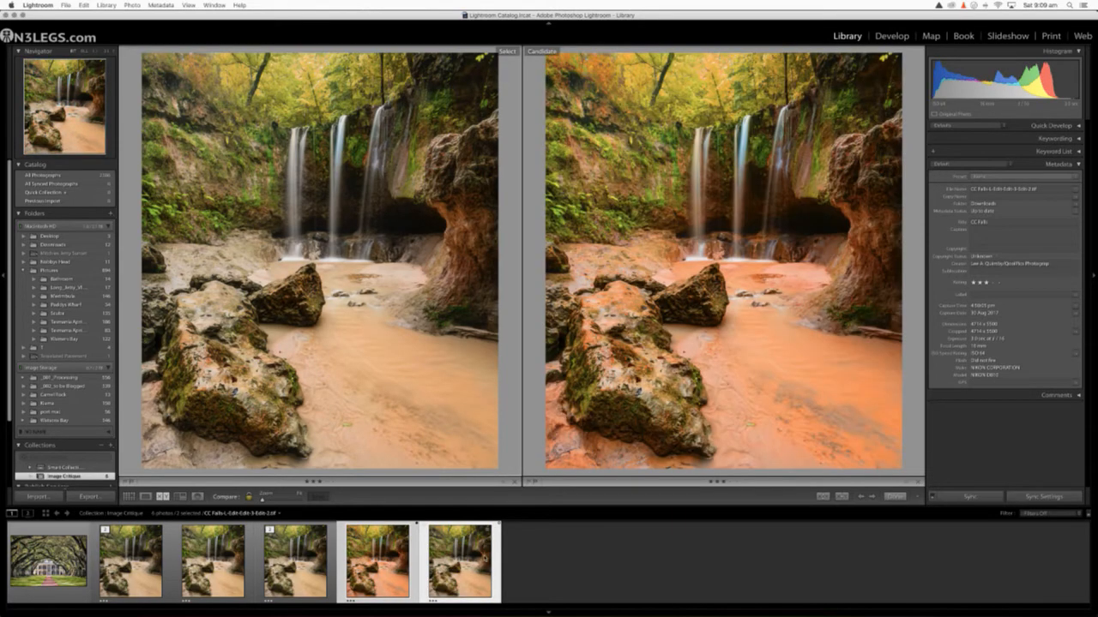
left_click(621, 546)
left_click(490, 563)
left_click(144, 497)
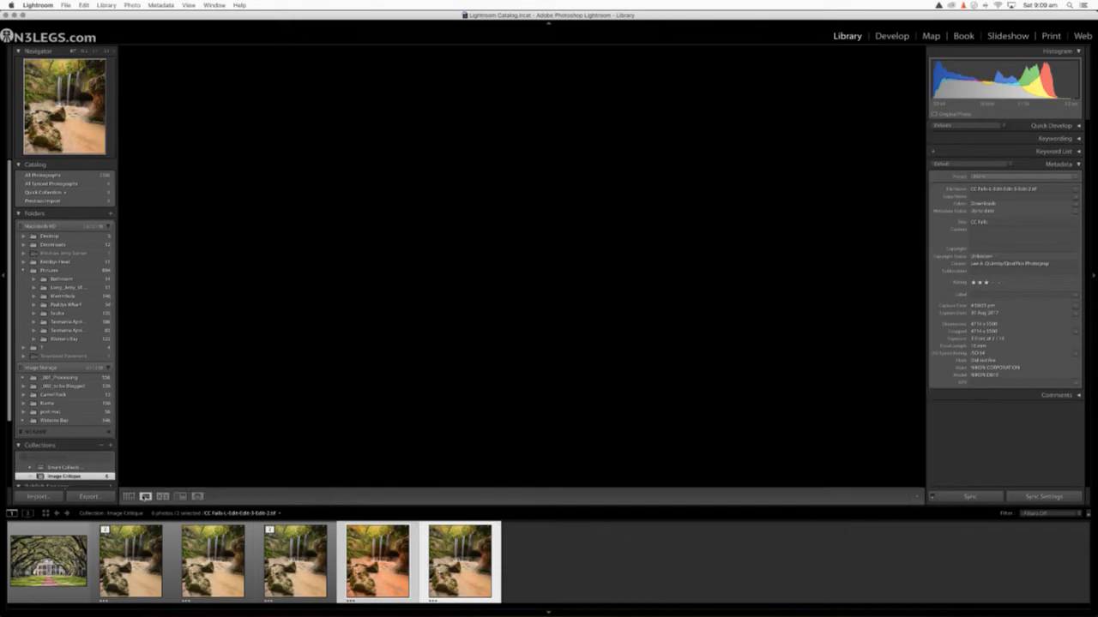
left_click(595, 566)
left_click(478, 566)
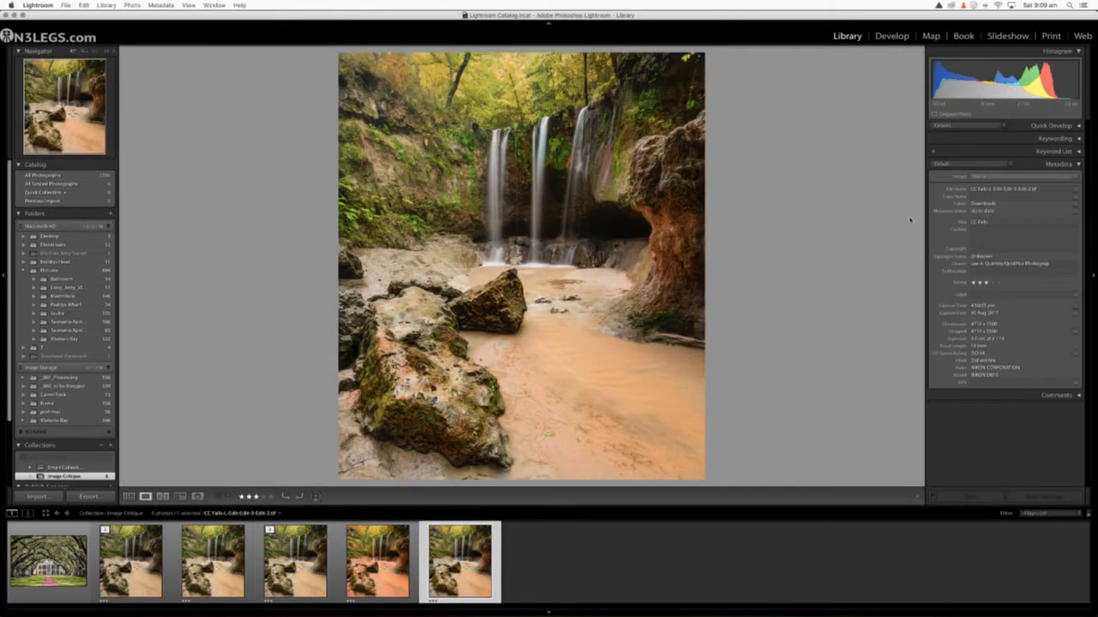
Step: Develop the blended image with Highlights about -60, slightly cooler Temperature, Exposure about +0.05 and automatically set Whites of about +35
left_click(900, 40)
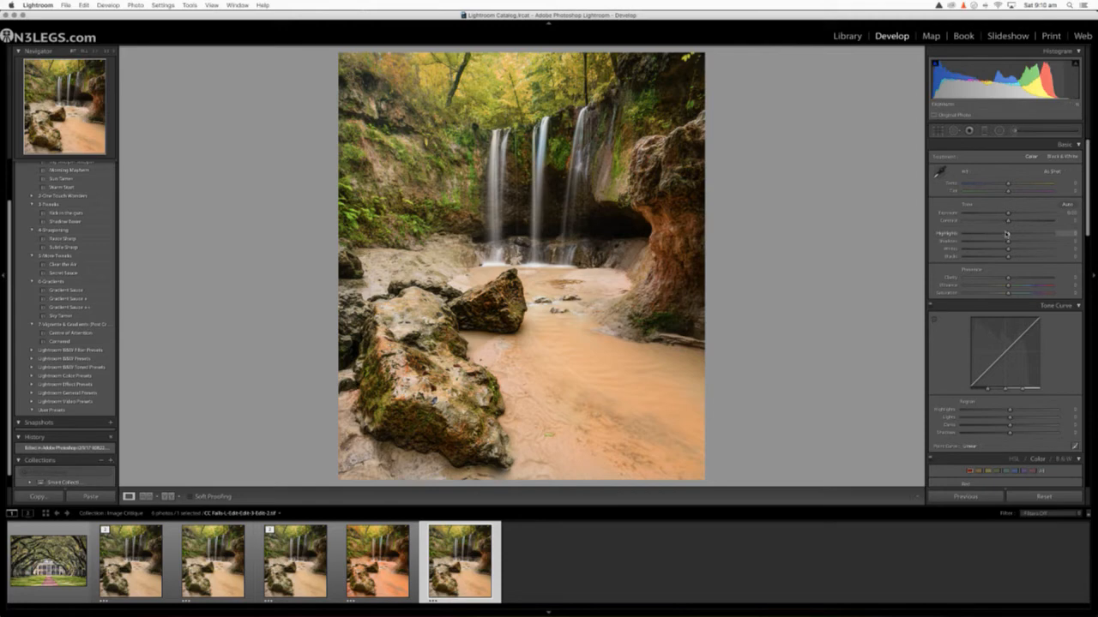
left_click_drag(1007, 234, 981, 238)
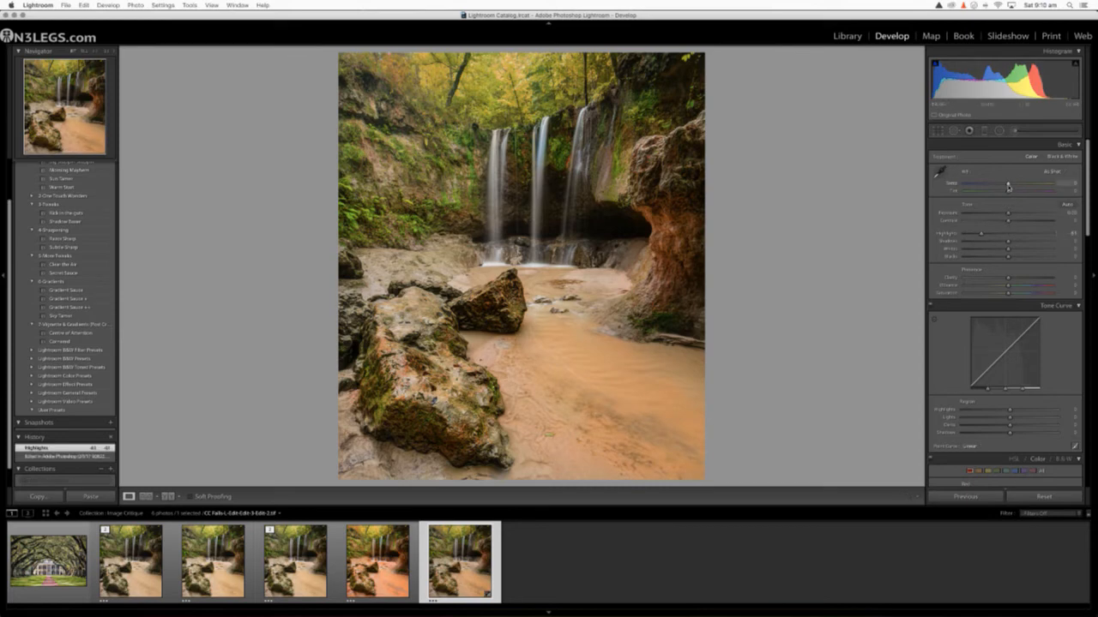
left_click_drag(1008, 185, 1008, 217)
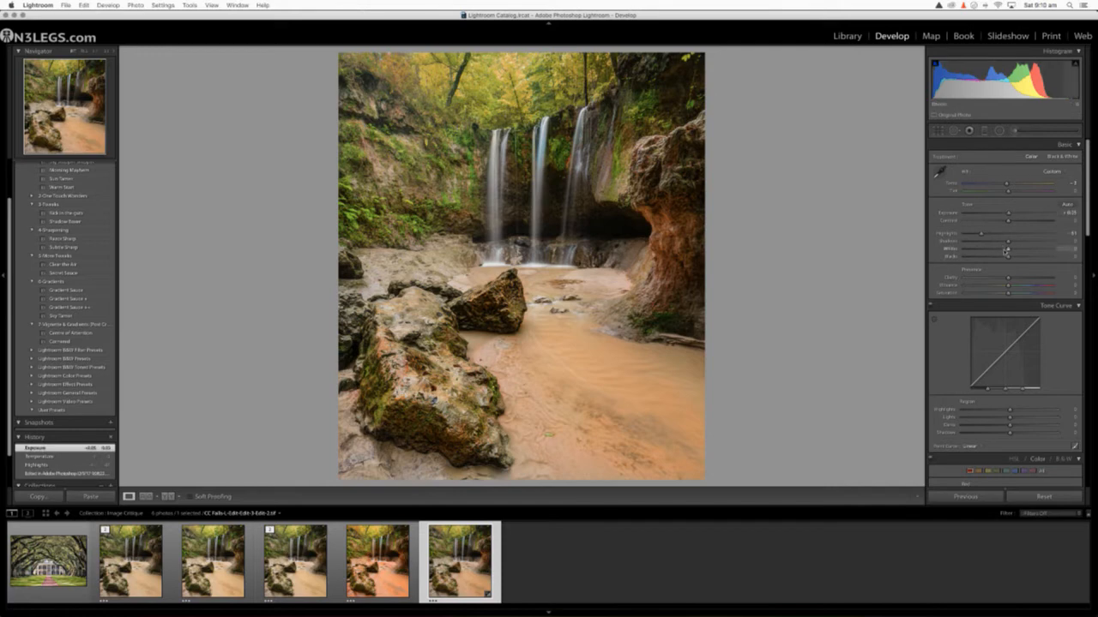
double_click(949, 249, "shift")
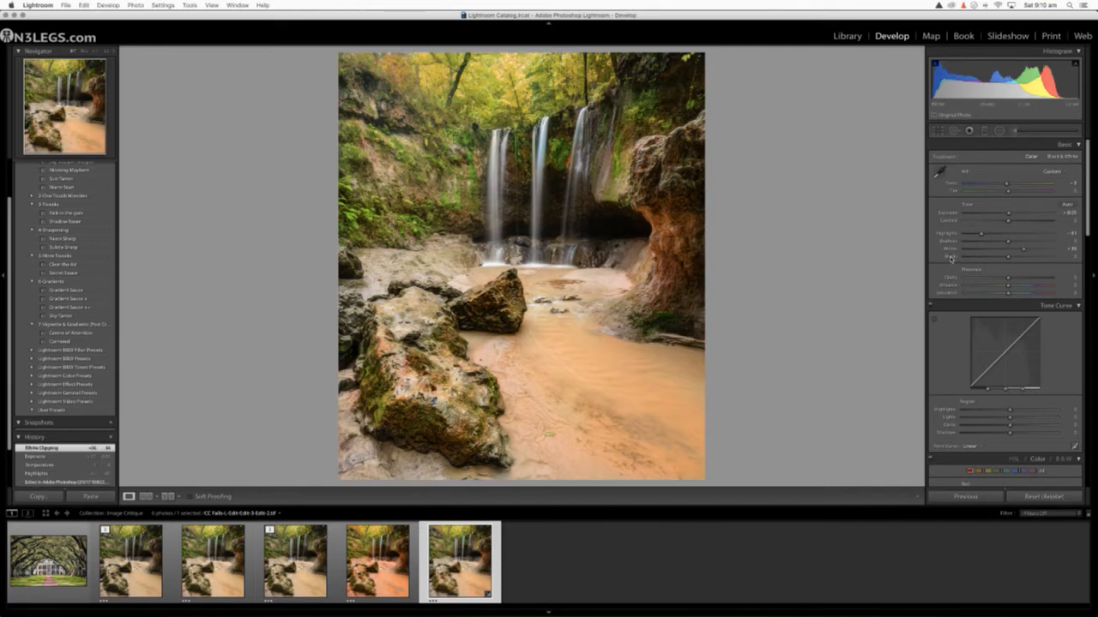
Step: Raise the blended image's Contrast slightly and its Clarity to about +14
left_click_drag(1008, 222, 1011, 223)
left_click_drag(1008, 277, 1017, 278)
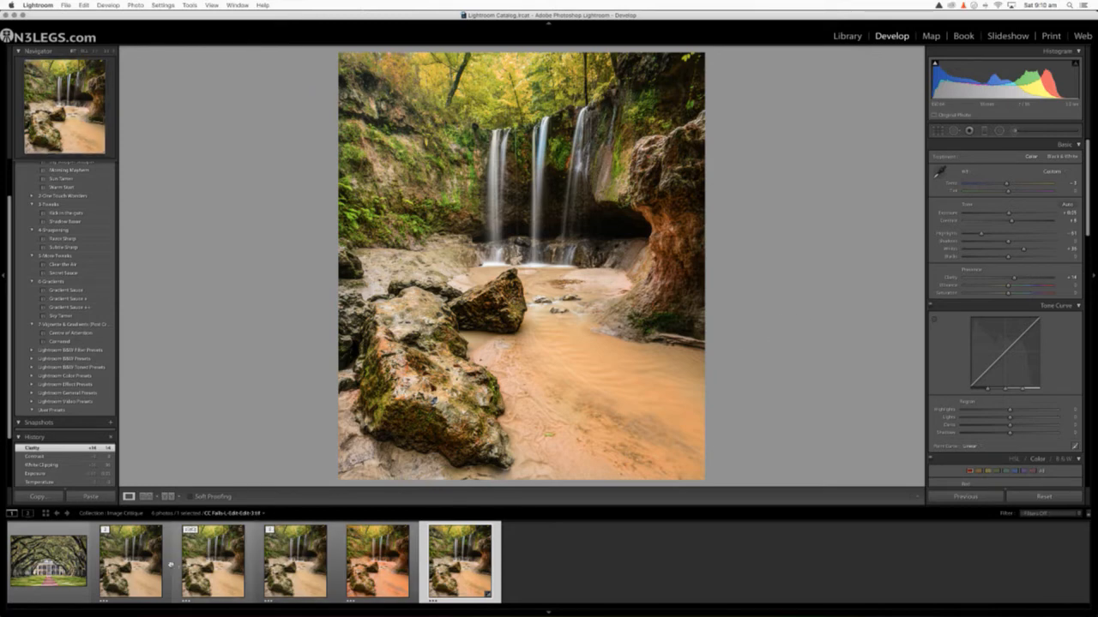
Step: View the before and after versions of CC Falls-L-Edit.tif and the blended image in Develop
left_click(131, 562, "super")
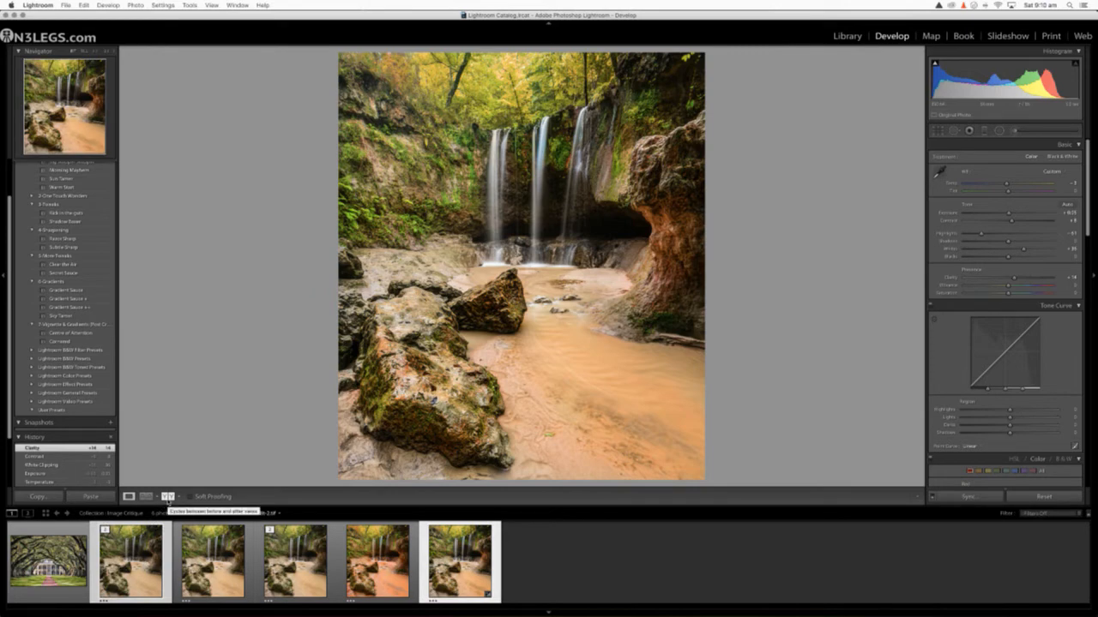
left_click(168, 498)
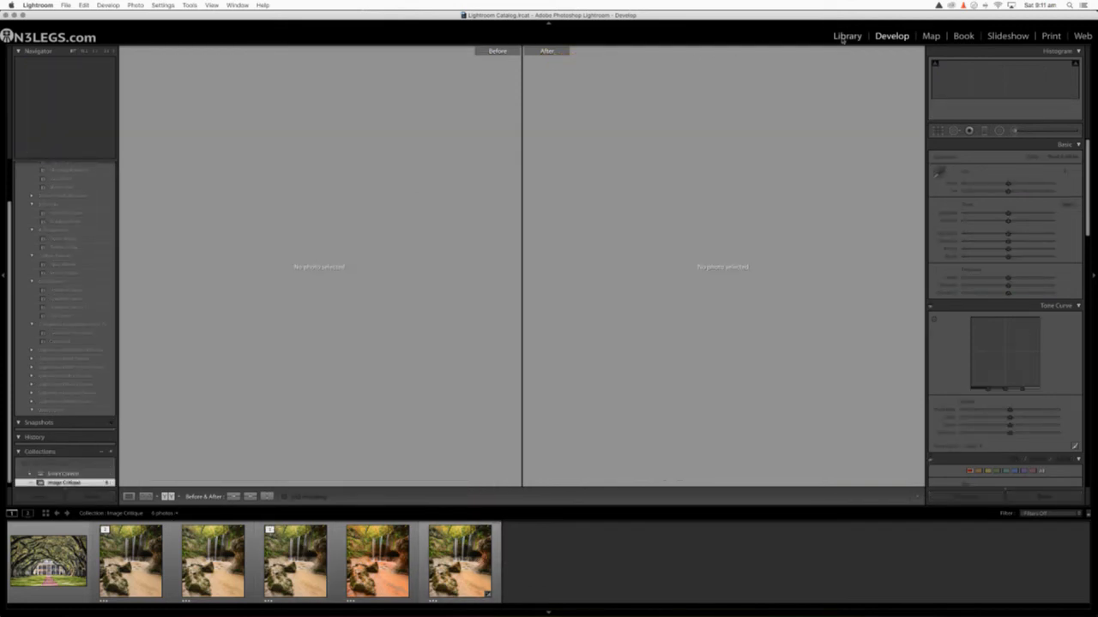
left_click(126, 570)
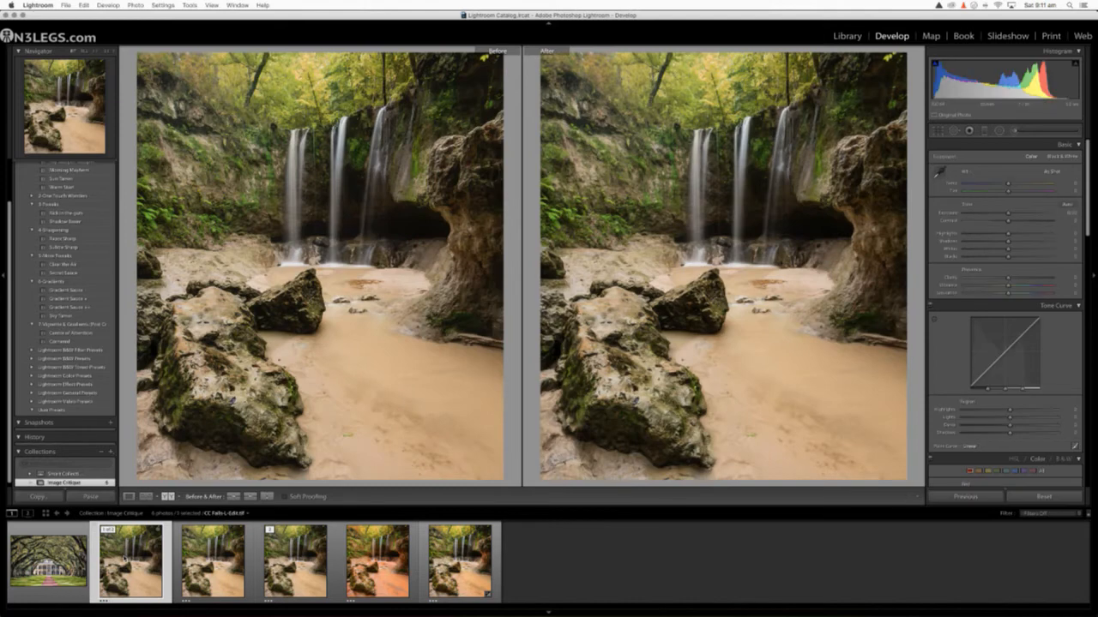
left_click(461, 580, "super")
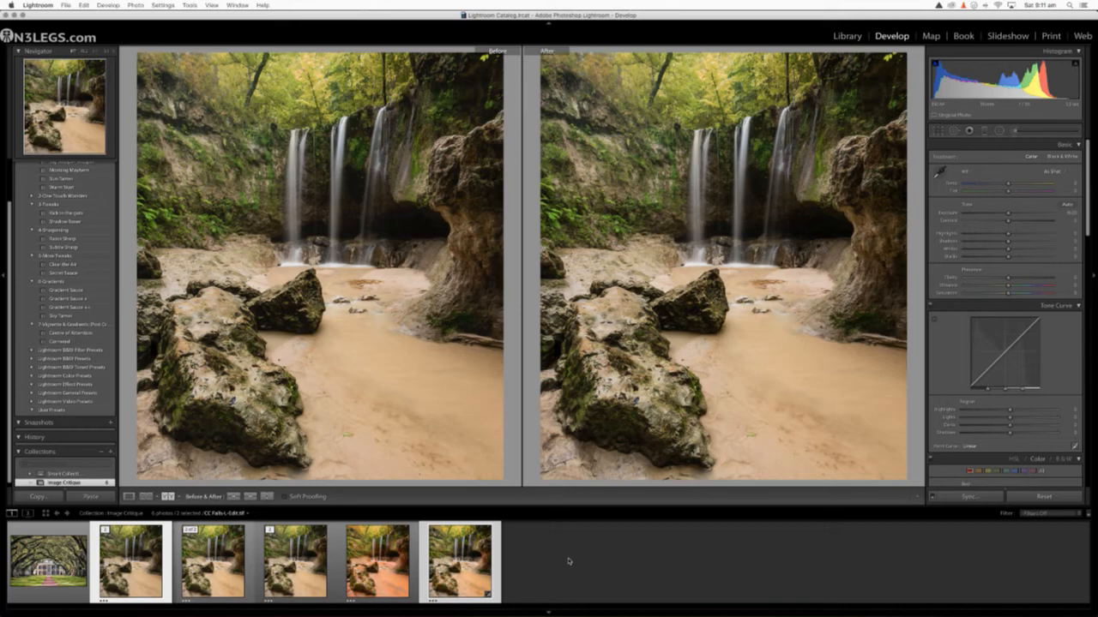
left_click(567, 562)
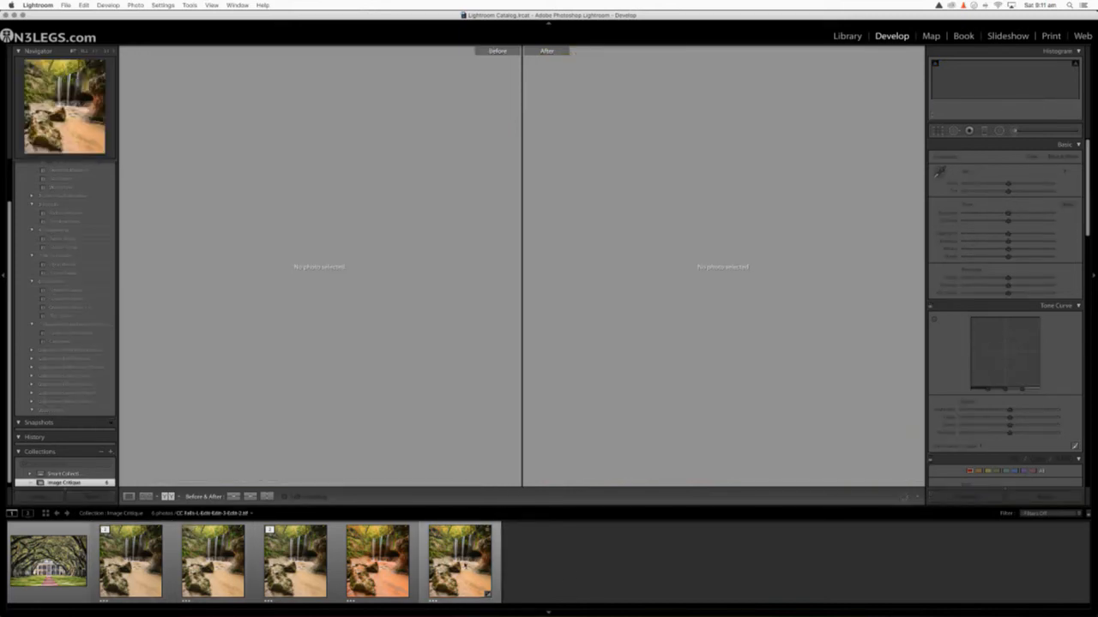
left_click(463, 564)
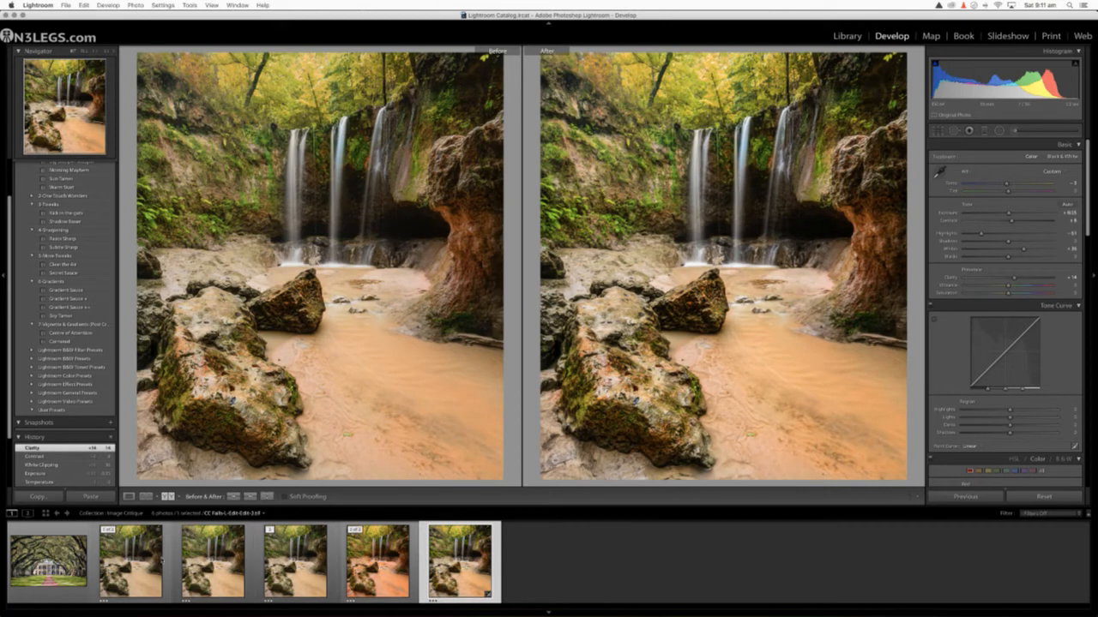
Step: Move CC Falls-L-Edit.tif next to the blended image in the photo sequence and compare the two side by side in Library
left_click_drag(211, 564, 419, 572)
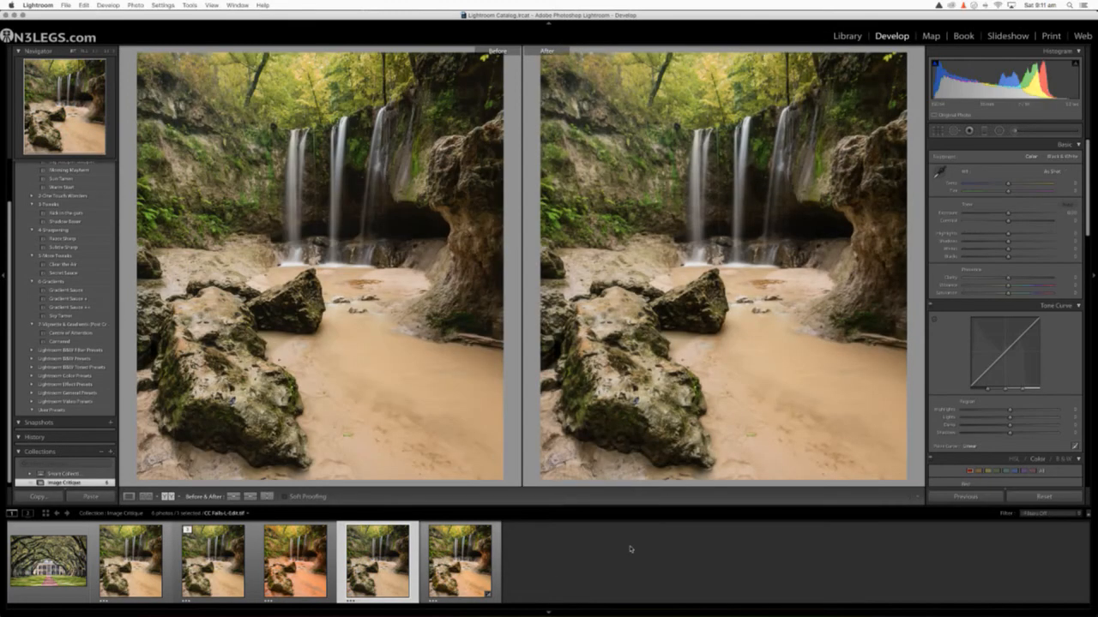
left_click(463, 561, "super")
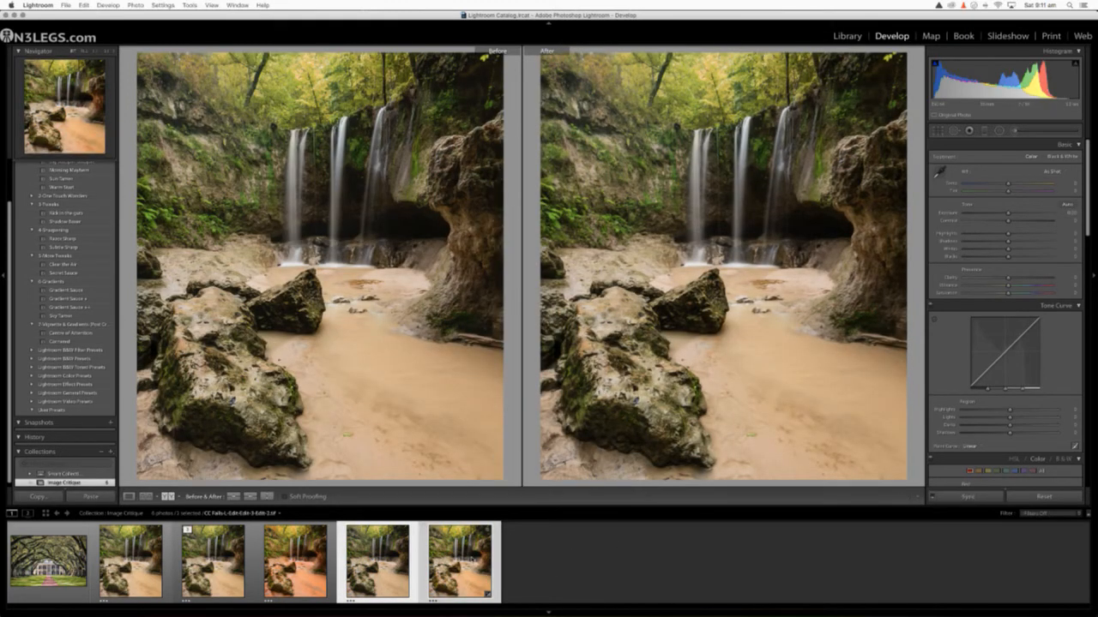
left_click(847, 36)
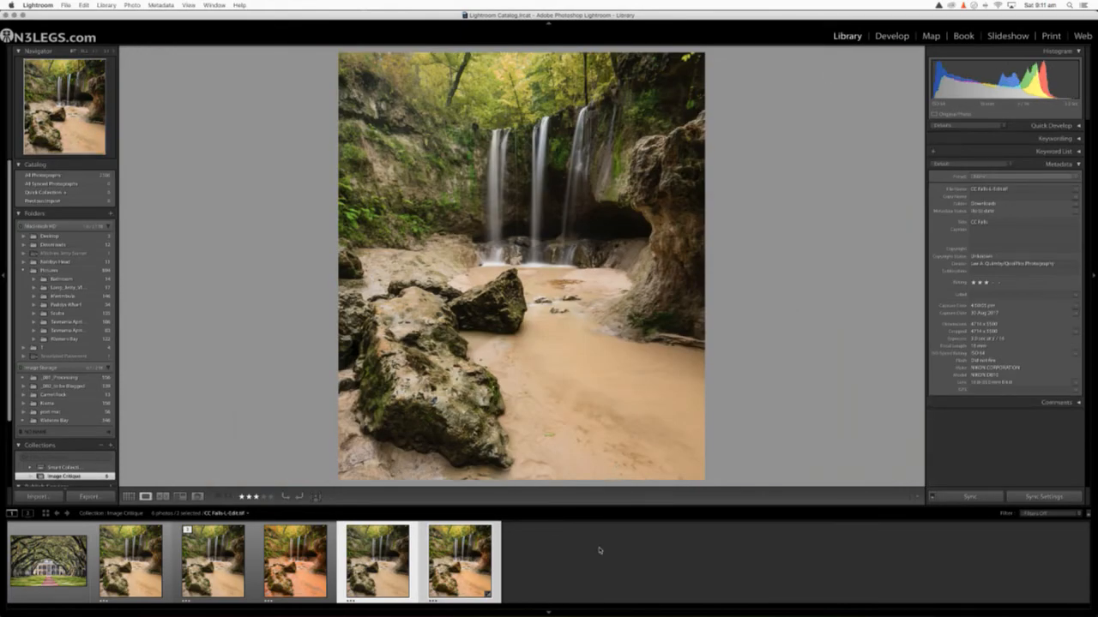
left_click(162, 497)
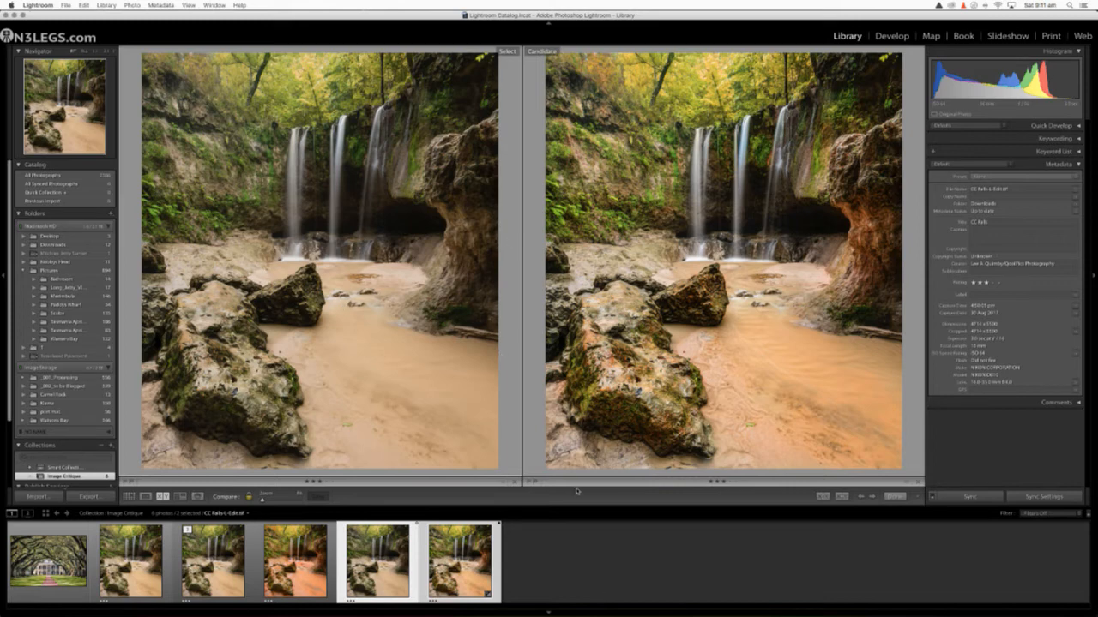
Step: Make the blended image the active photo with CC Falls-L-Edit.tif also selected, and show it alone in Develop
left_click(604, 542)
left_click(440, 560)
left_click(562, 557)
left_click(460, 561)
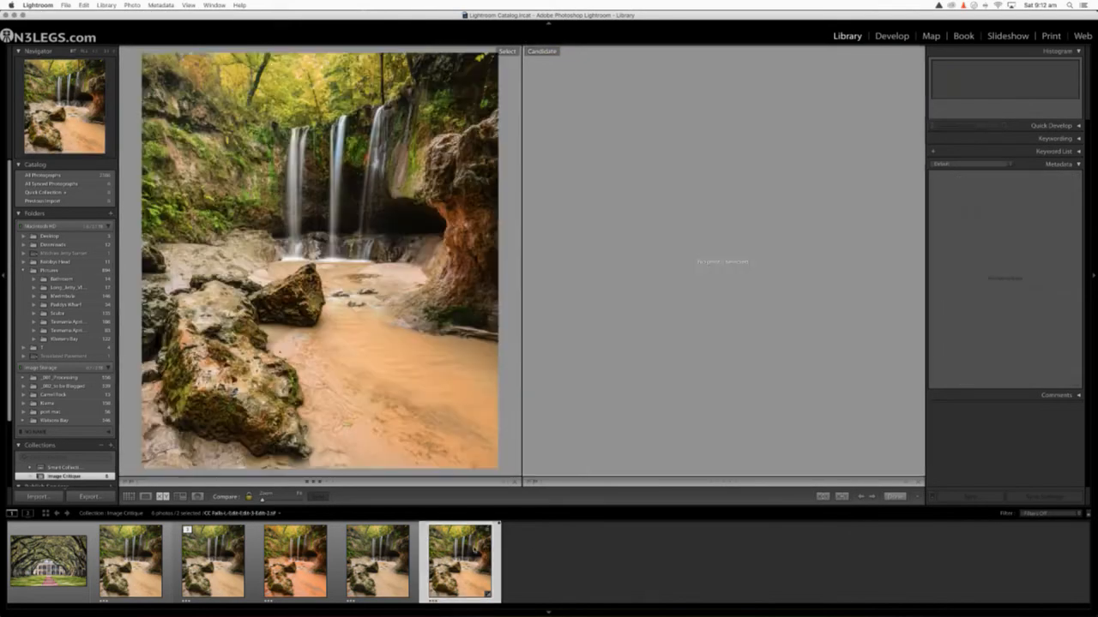
left_click(378, 562, "super")
left_click(891, 36)
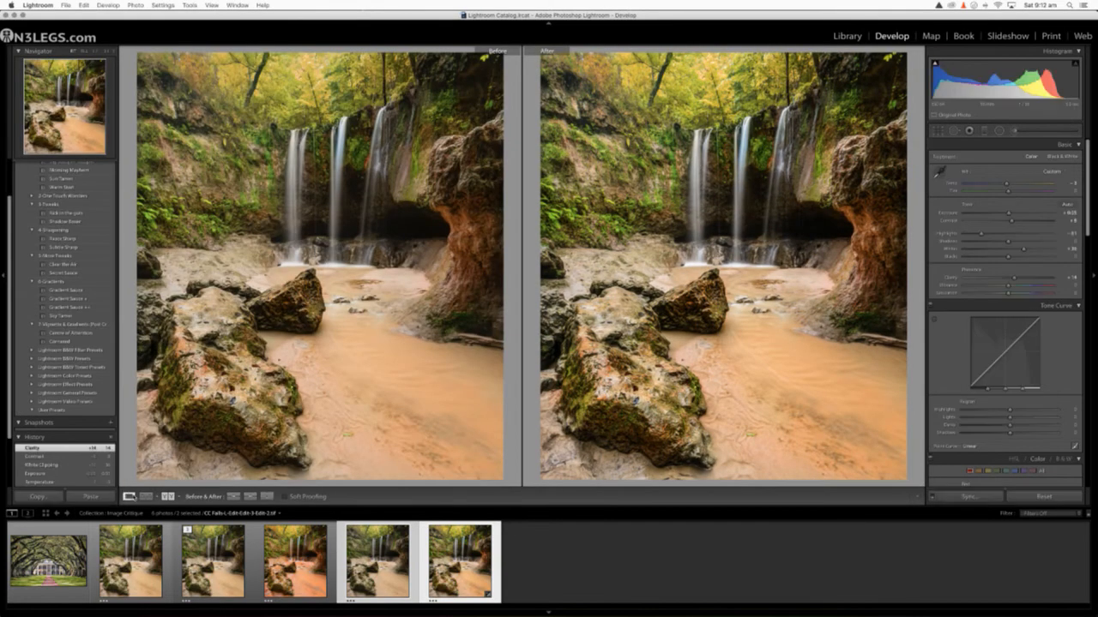
left_click(129, 496)
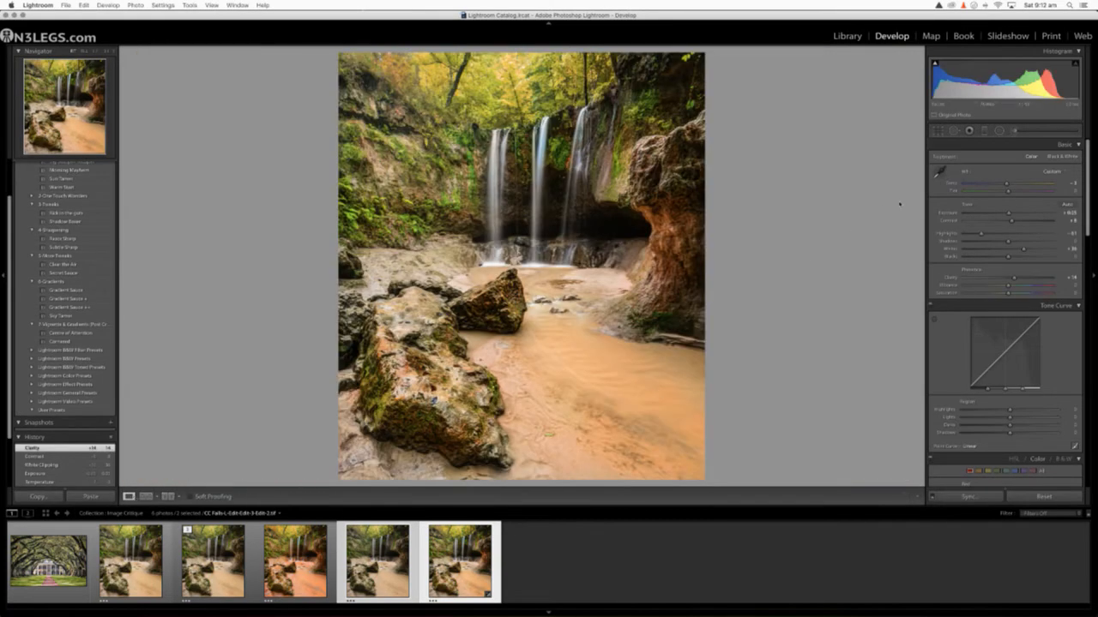
Step: Reduce the yellow Saturation of the blended image to about -25
scroll(983, 294, "down", 5)
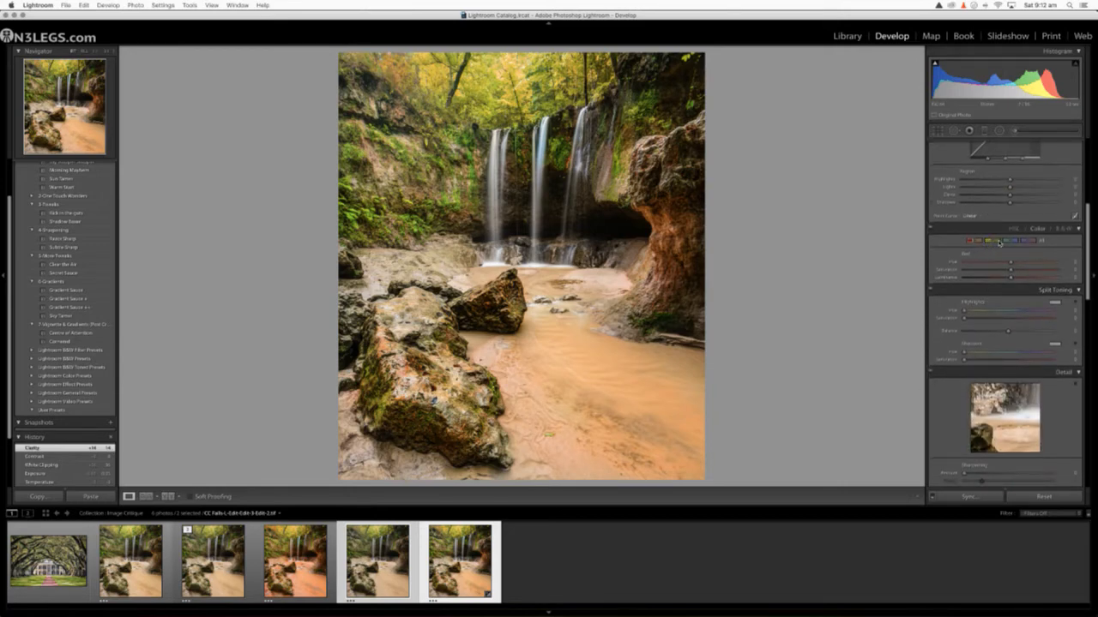
left_click(988, 241)
mouse_move(1001, 271)
left_mouse_down()
mouse_move(983, 272)
mouse_move(1008, 276)
mouse_move(998, 273)
left_mouse_up()
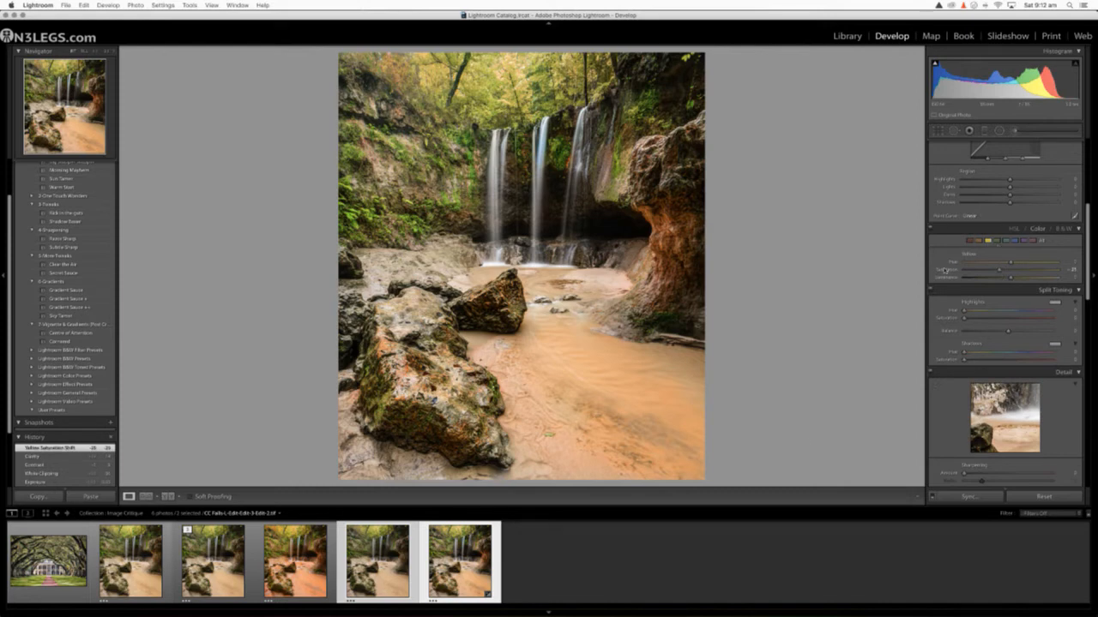
Step: Compare the blended image with its toned-down yellows side by side with CC Falls-L-Edit.tif in Library
left_click(847, 37)
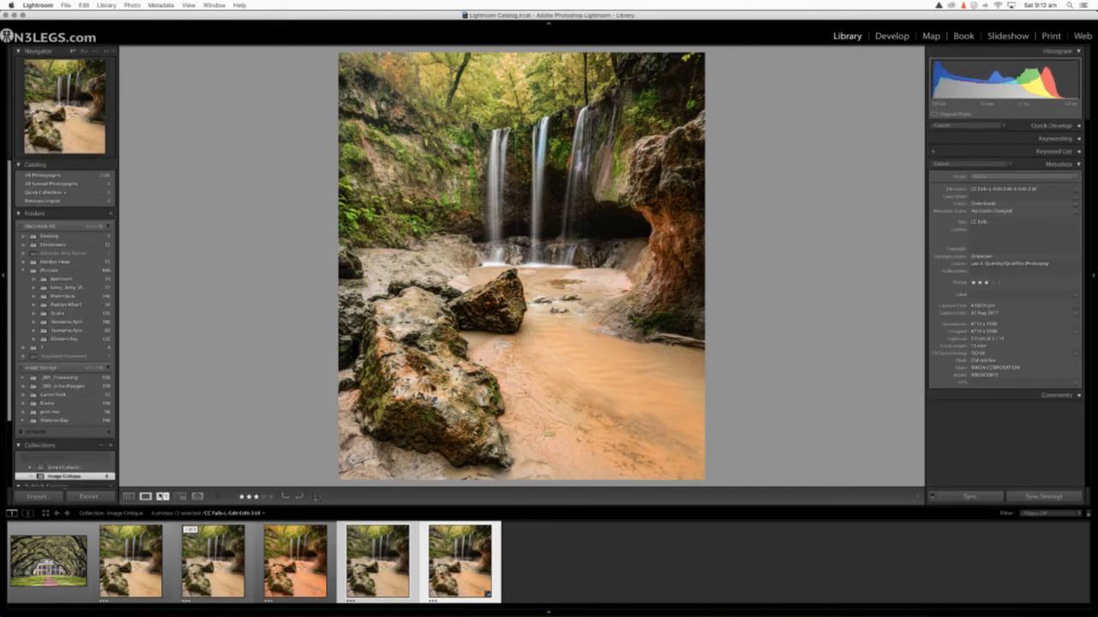
left_click(163, 497)
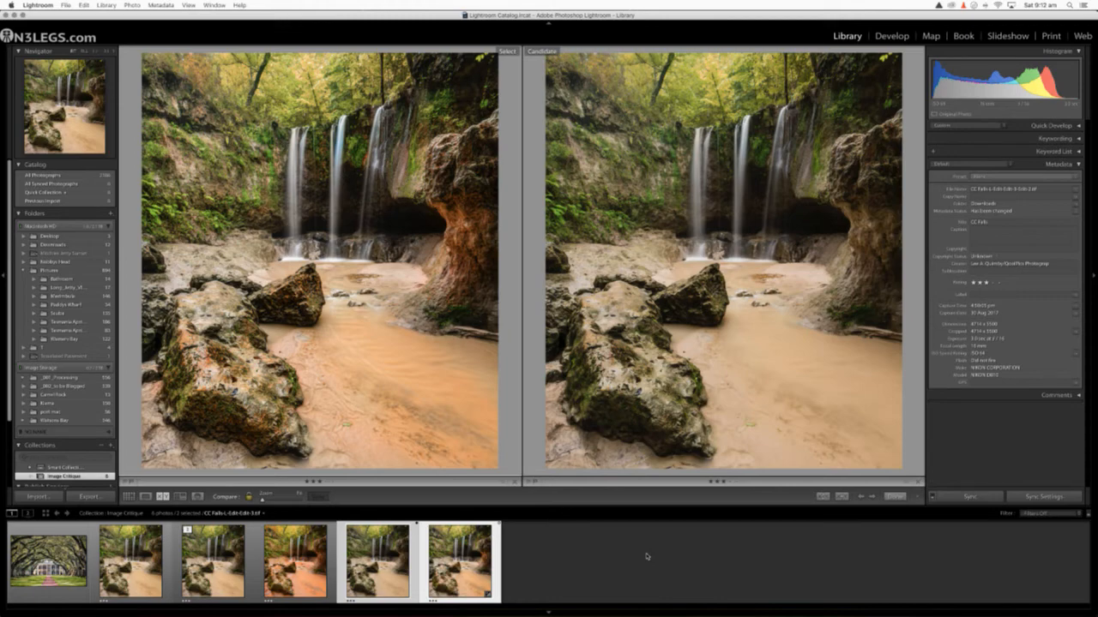
left_click(619, 559)
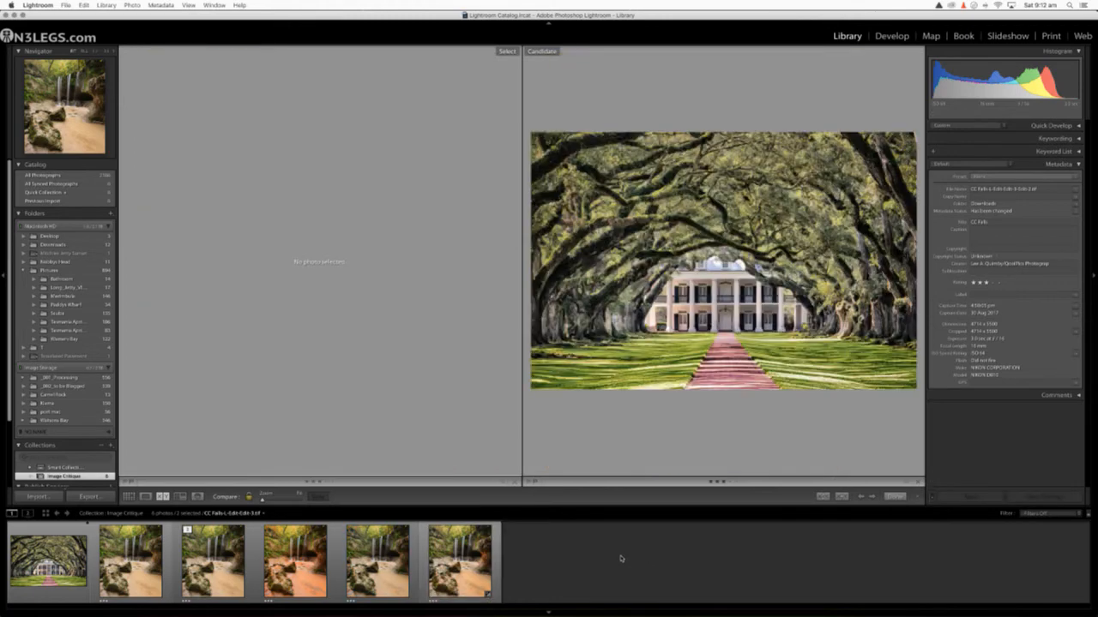
left_click(410, 556)
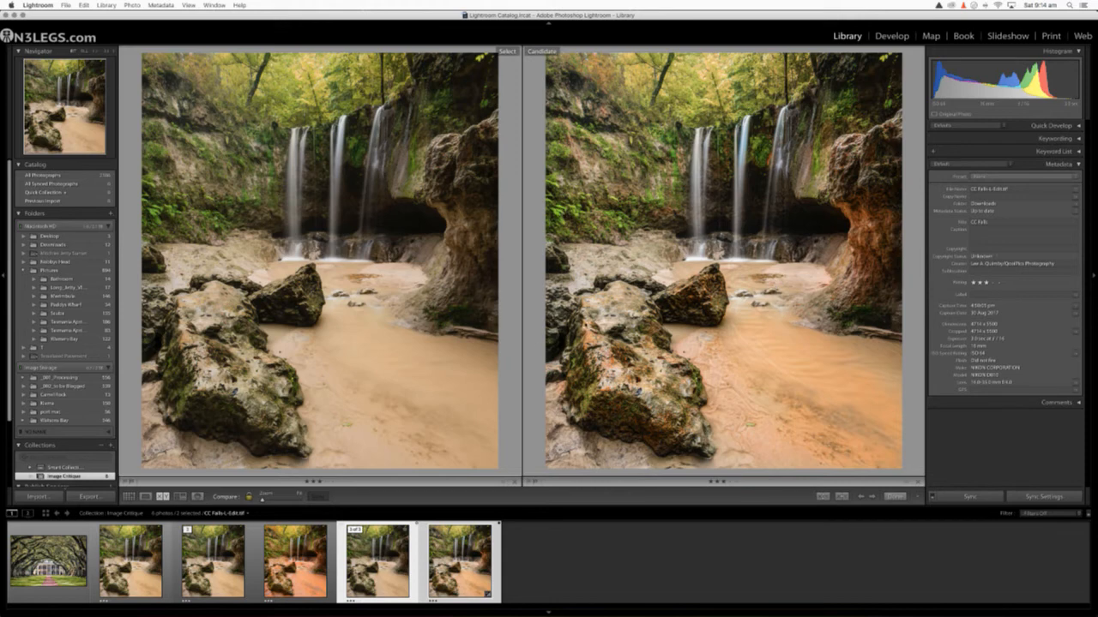
left_click(463, 566)
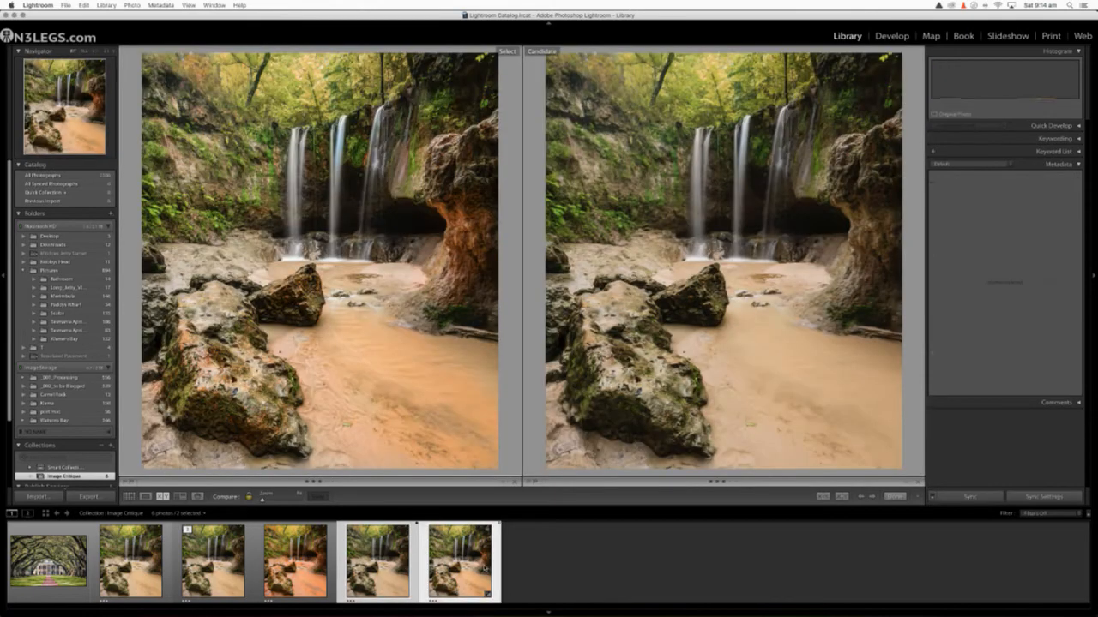
Step: Return the blended image to Develop and activate the Graduated Filter
left_click(892, 35)
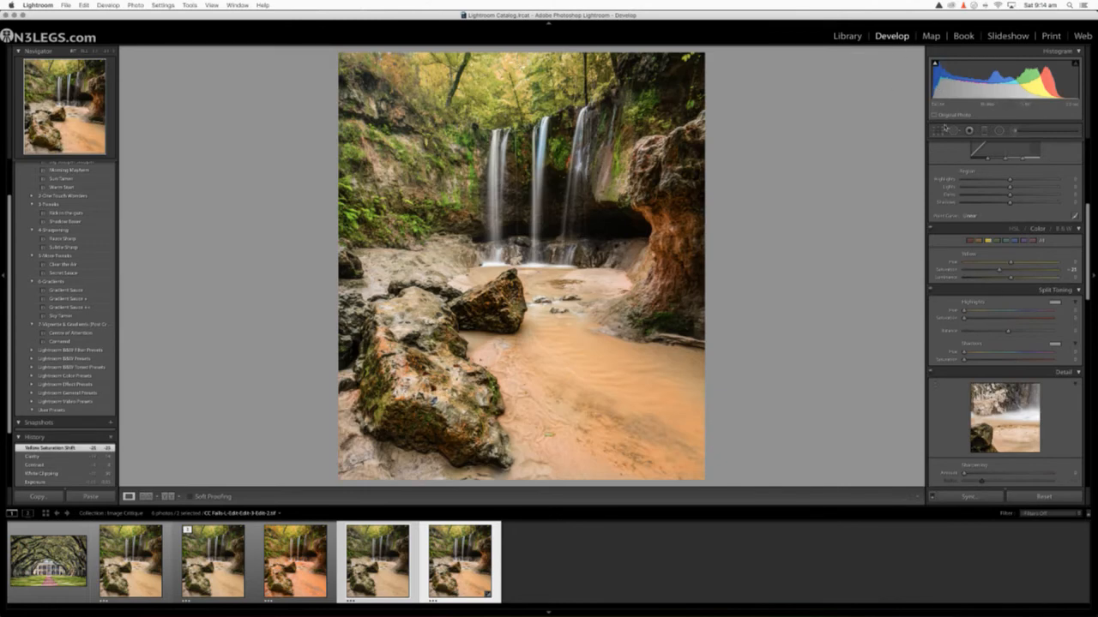
left_click(984, 130)
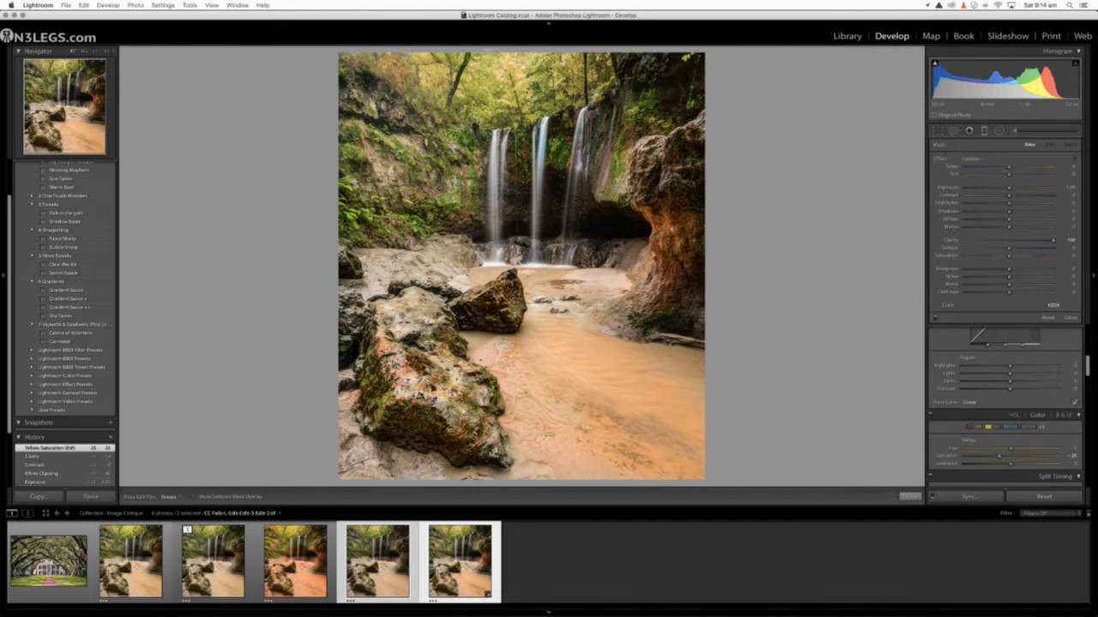
key("super")
left_click_drag(505, 54, 511, 94)
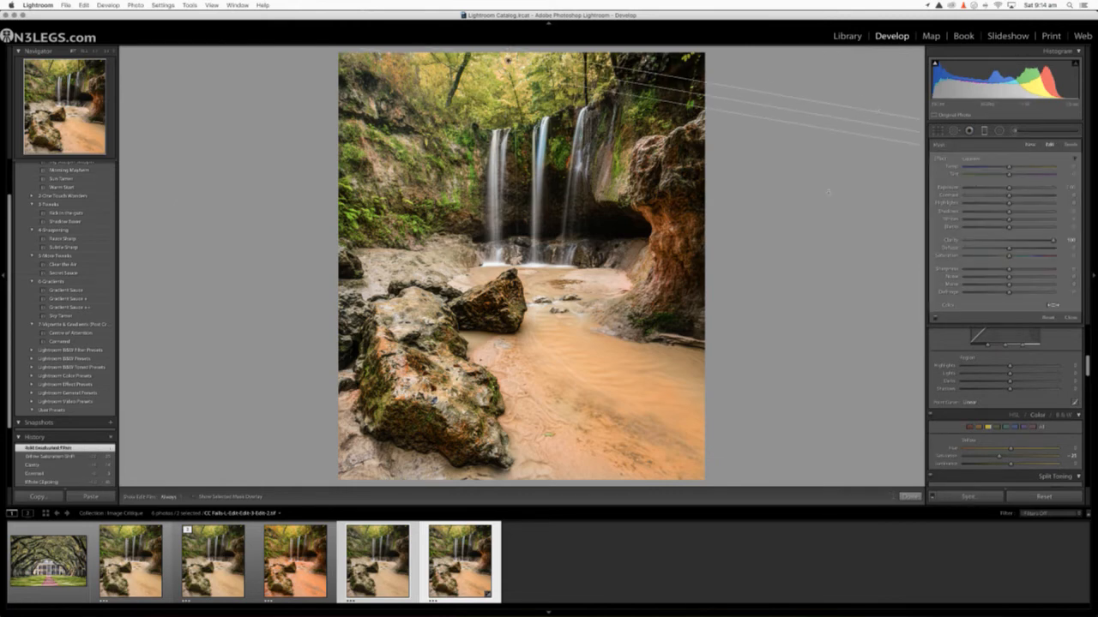
key("super+z")
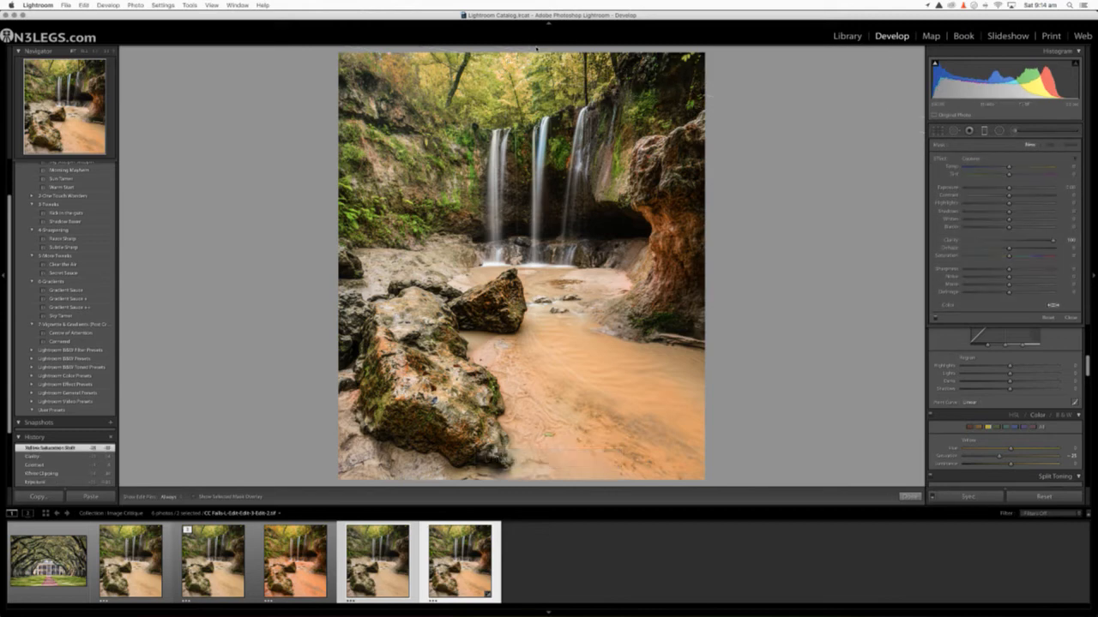
Step: Darken the upper edge of the photo with a horizontal graduated filter, Exposure lowered about half a stop and Clarity brought back to near zero
left_click_drag(532, 49, 530, 133)
left_click_drag(1054, 240, 1010, 243)
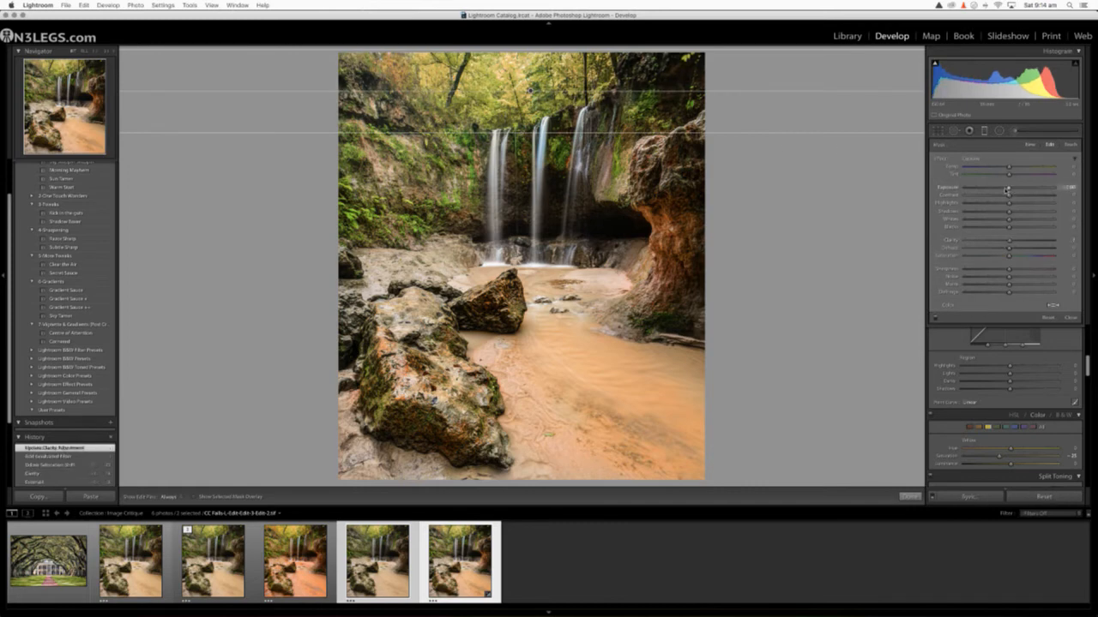
left_click_drag(1009, 188, 1003, 190)
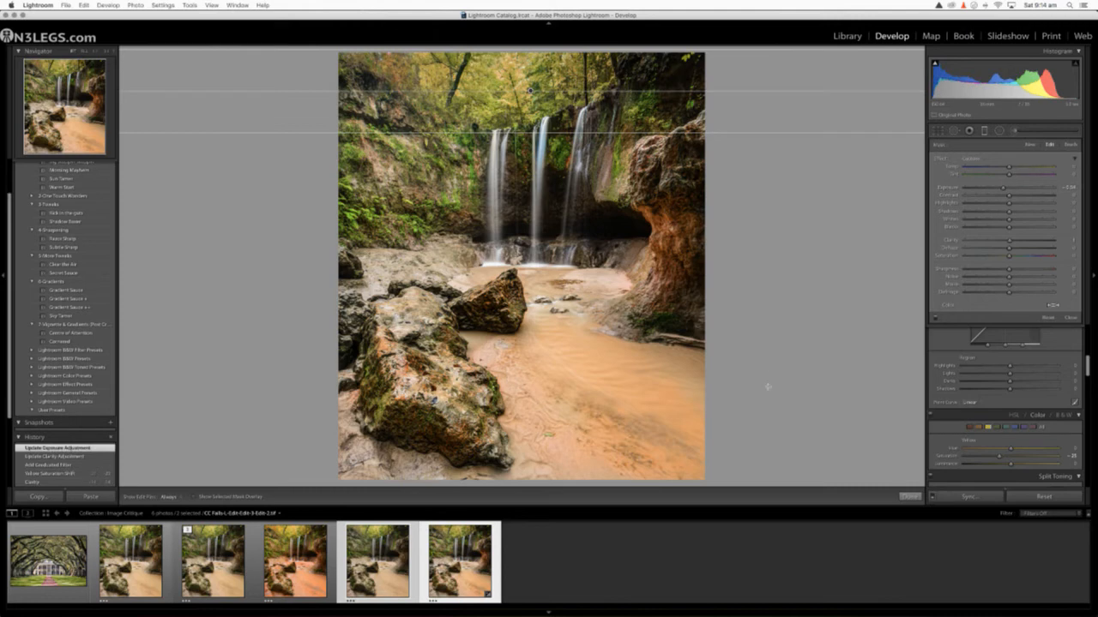
left_click(984, 131)
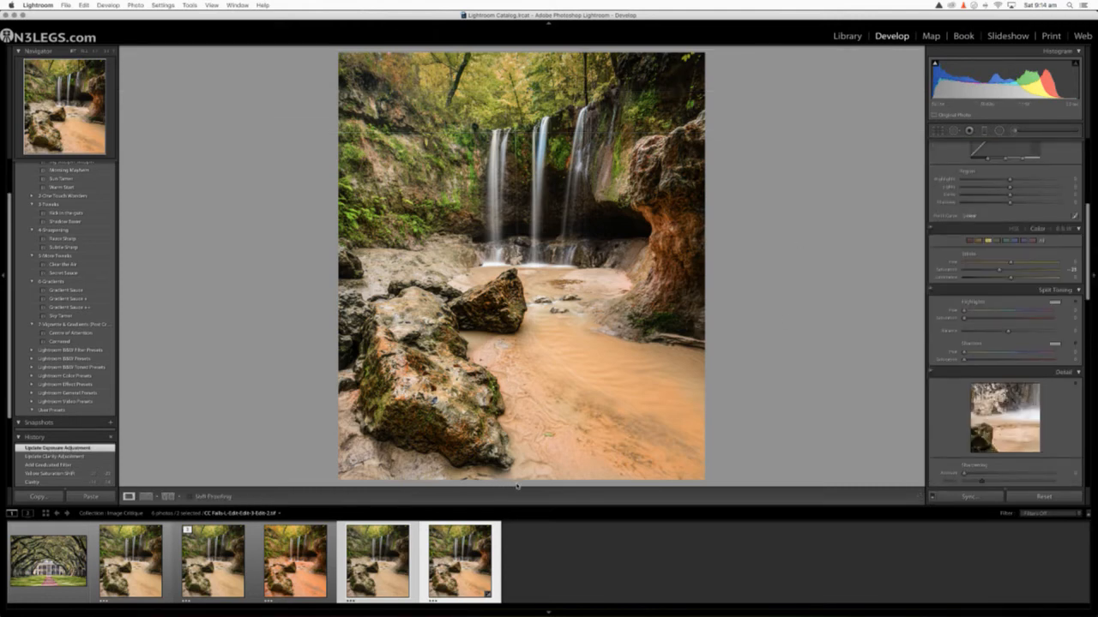
Step: Darken the foreground water and rocks with a second graduated filter, Clarity near zero and Exposure lowered about half a stop
left_click(984, 131)
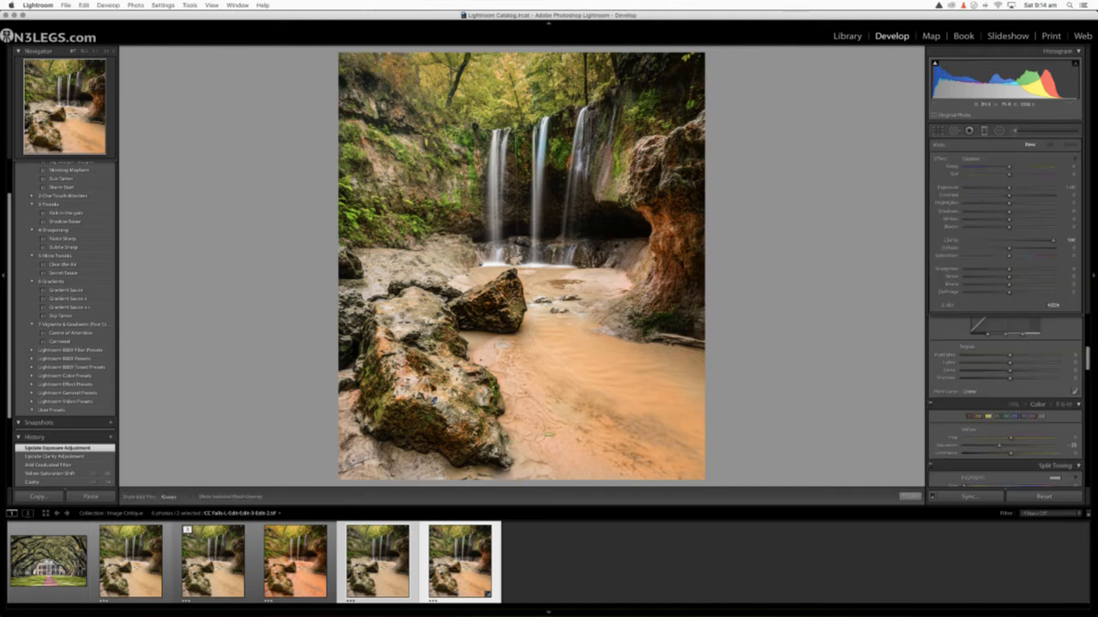
left_click_drag(510, 362, 510, 420)
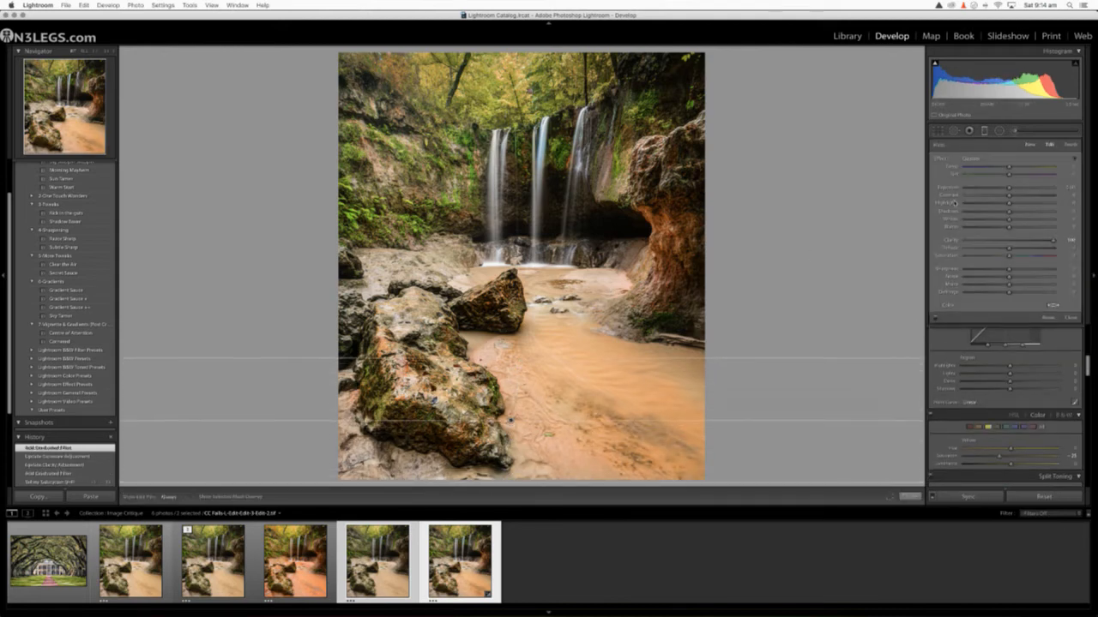
left_click(1010, 243)
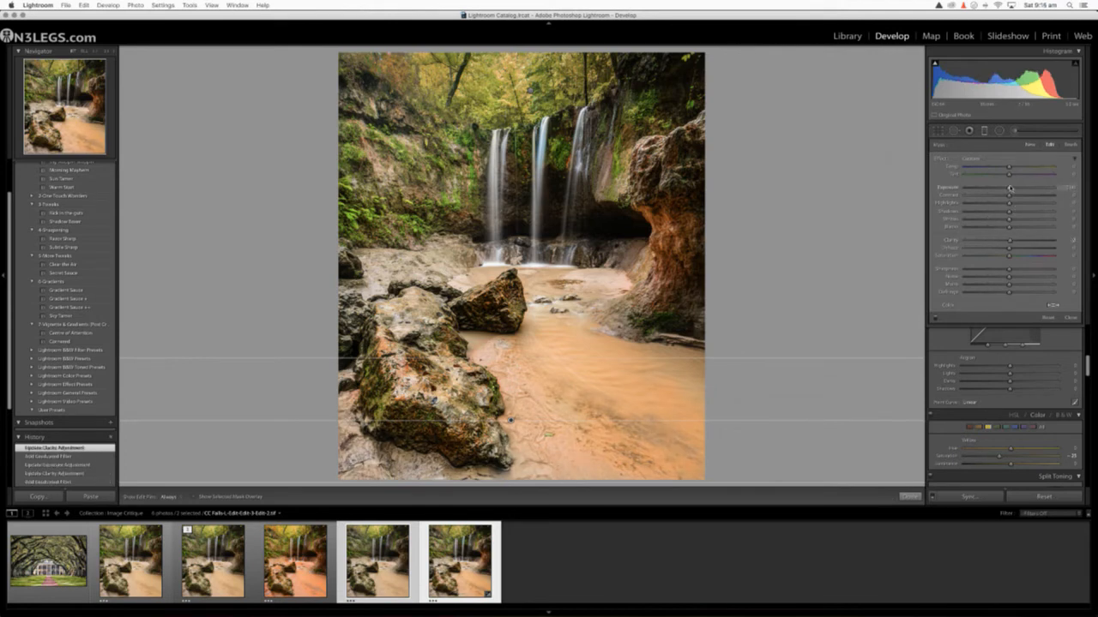
left_click_drag(1009, 188, 1002, 189)
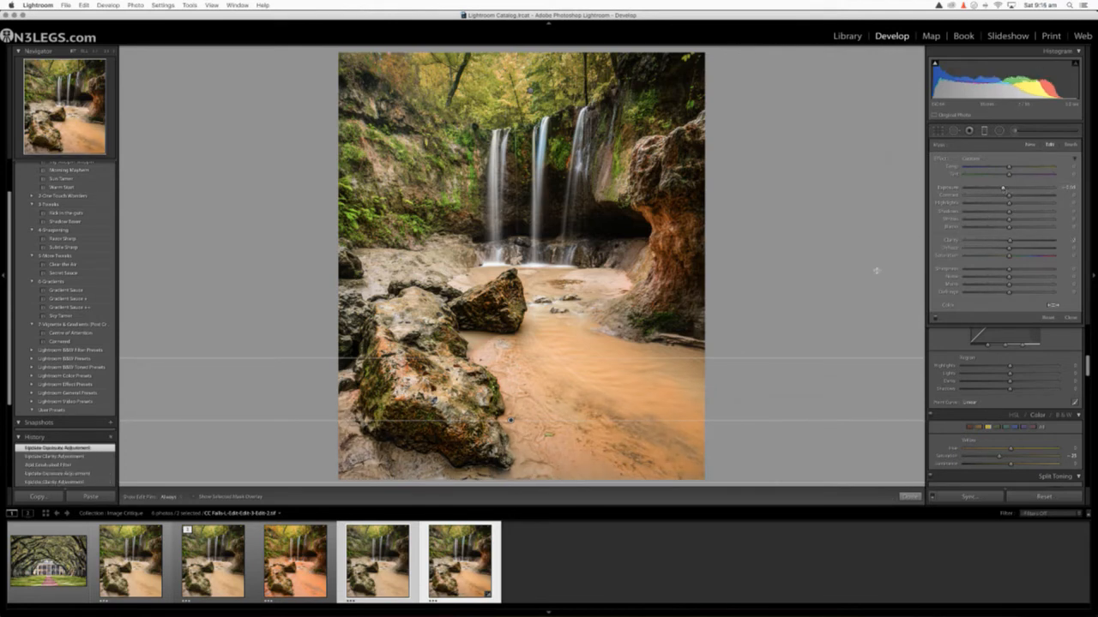
left_click(983, 131)
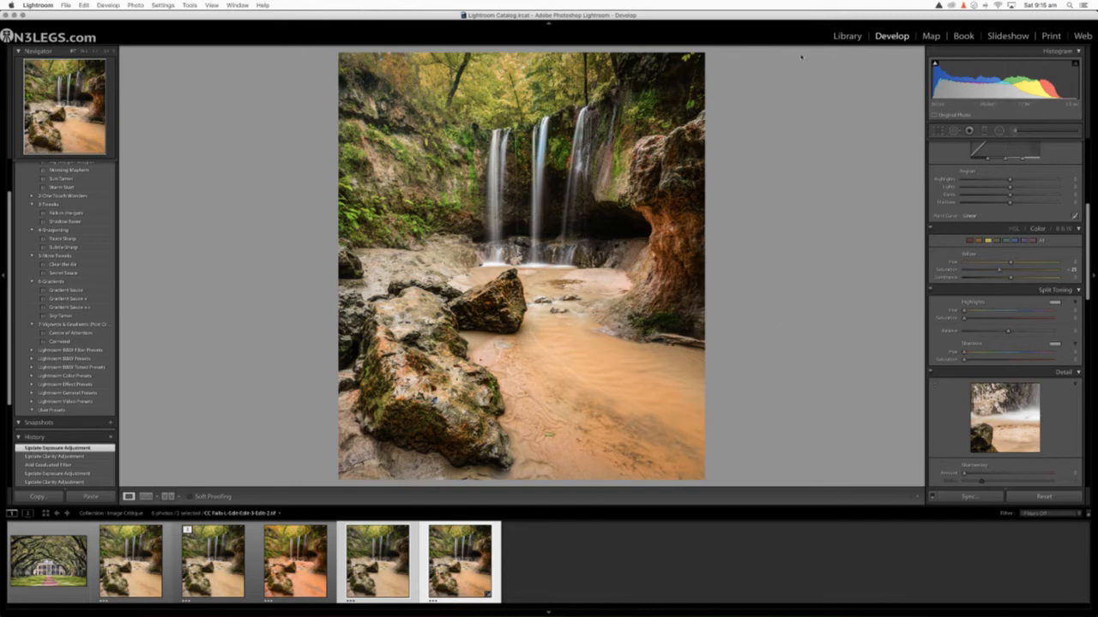
Step: Compare the blended image with its darkened upper and lower edges side by side with CC Falls-L-Edit.tif in Library
left_click(847, 36)
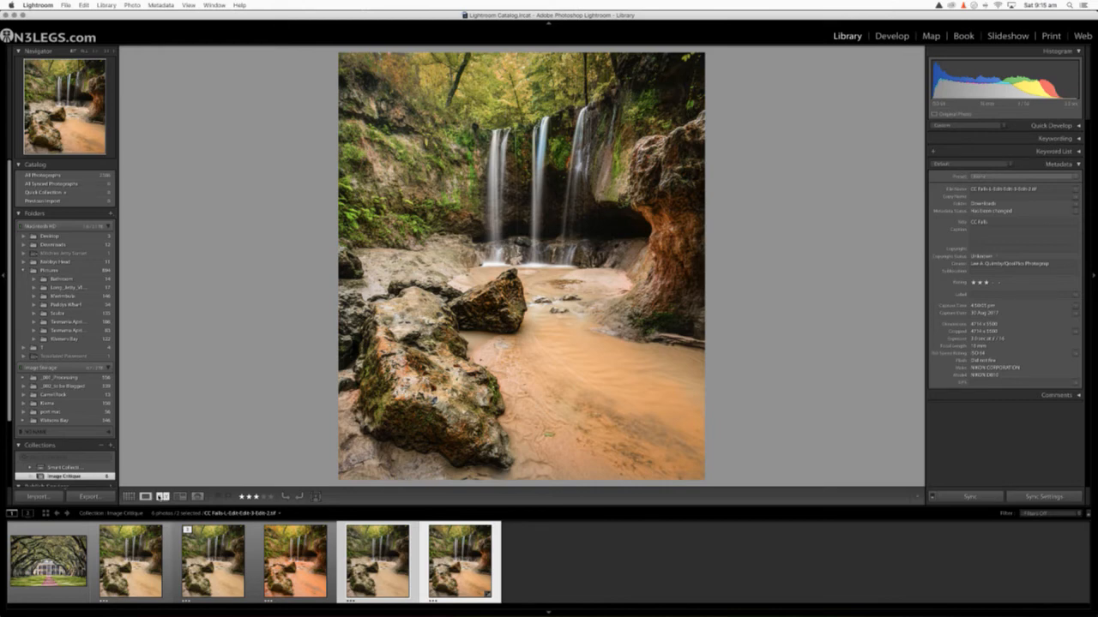
left_click(162, 496)
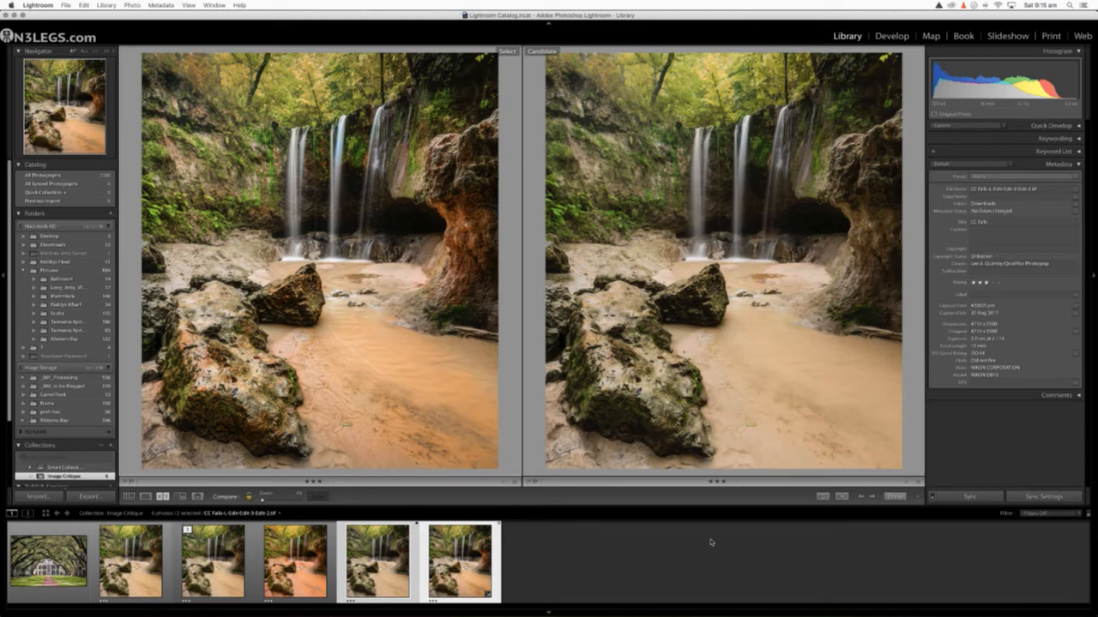
Step: Swap the Select and Candidate waterfall versions in the side-by-side comparison
left_click(823, 497)
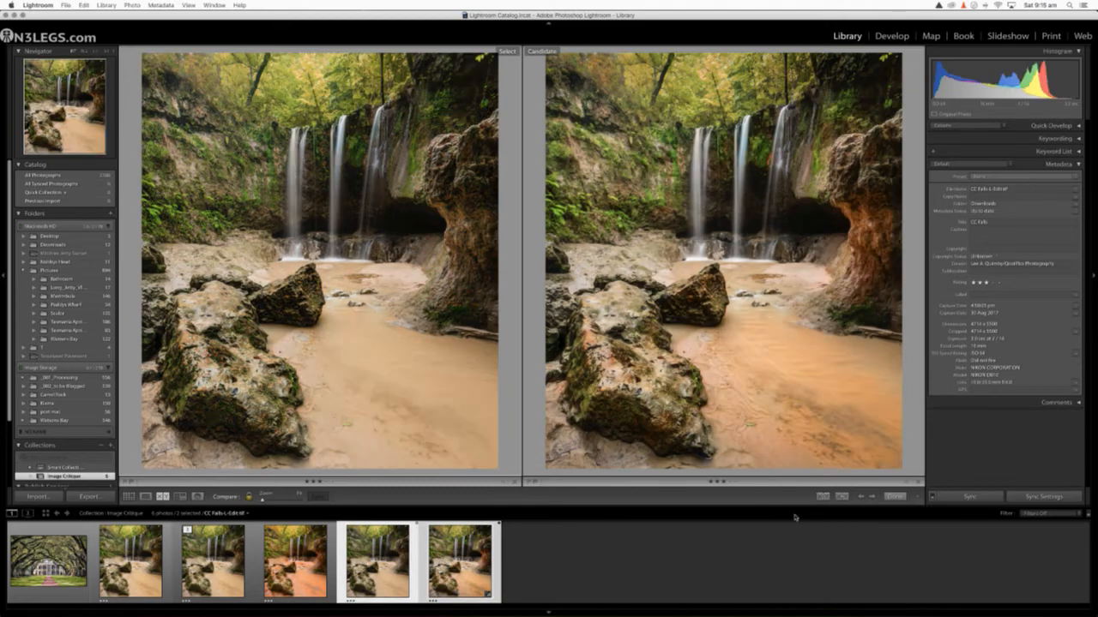
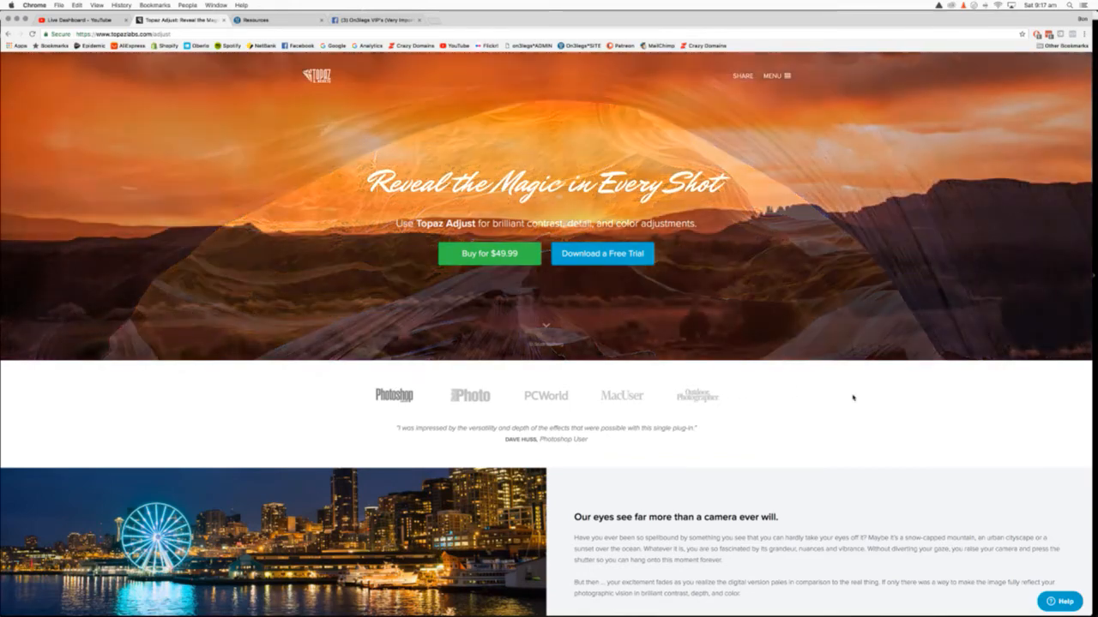
Step: Switch to Chrome and review the Topaz Adjust product page together with the On3Legs Resources page
scroll(852, 397, "down", 10)
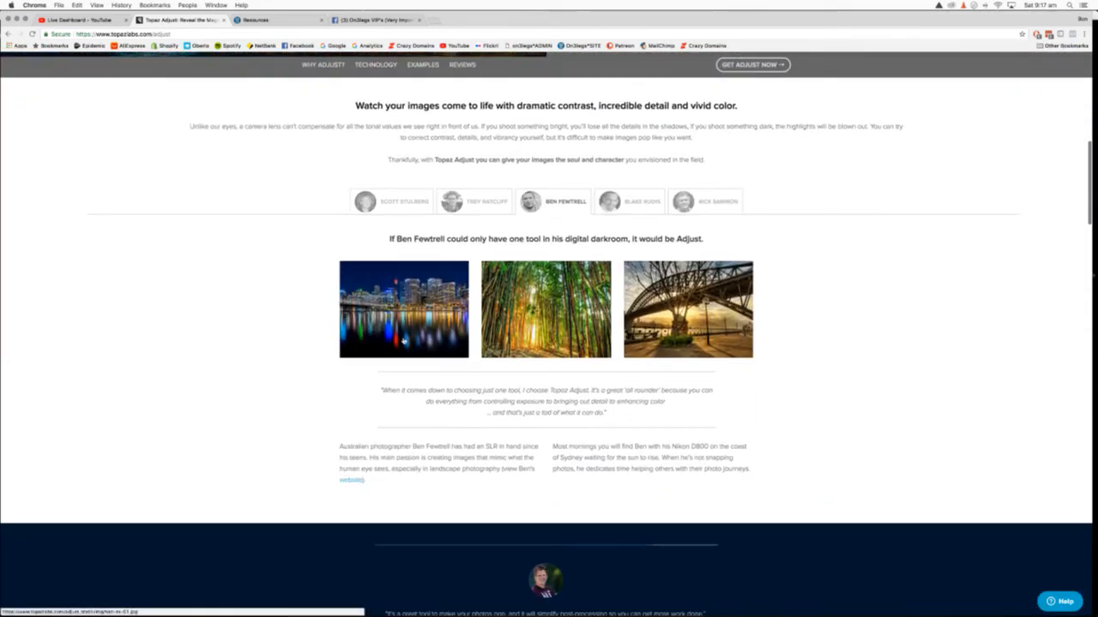
scroll(825, 337, "up", 10)
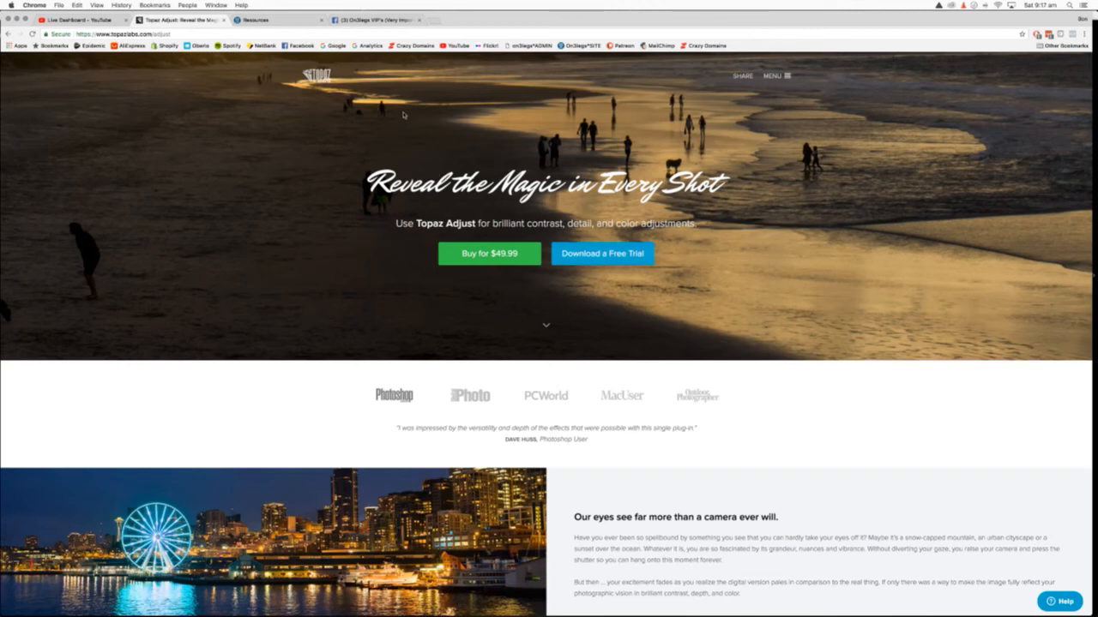
left_click(283, 19)
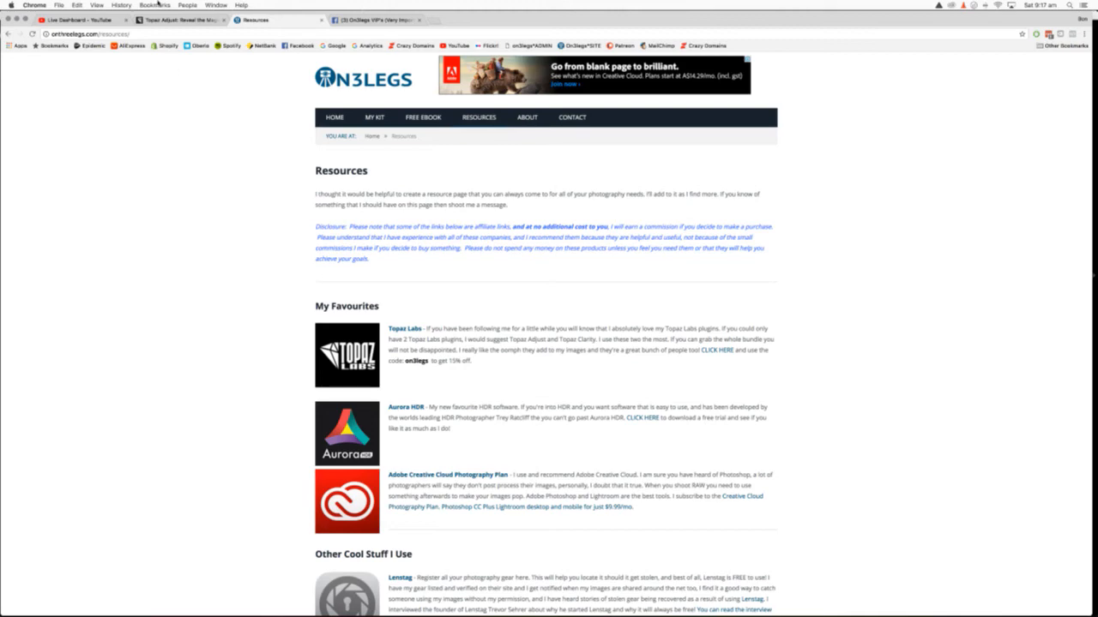
left_click(182, 18)
scroll(312, 201, "down", 10)
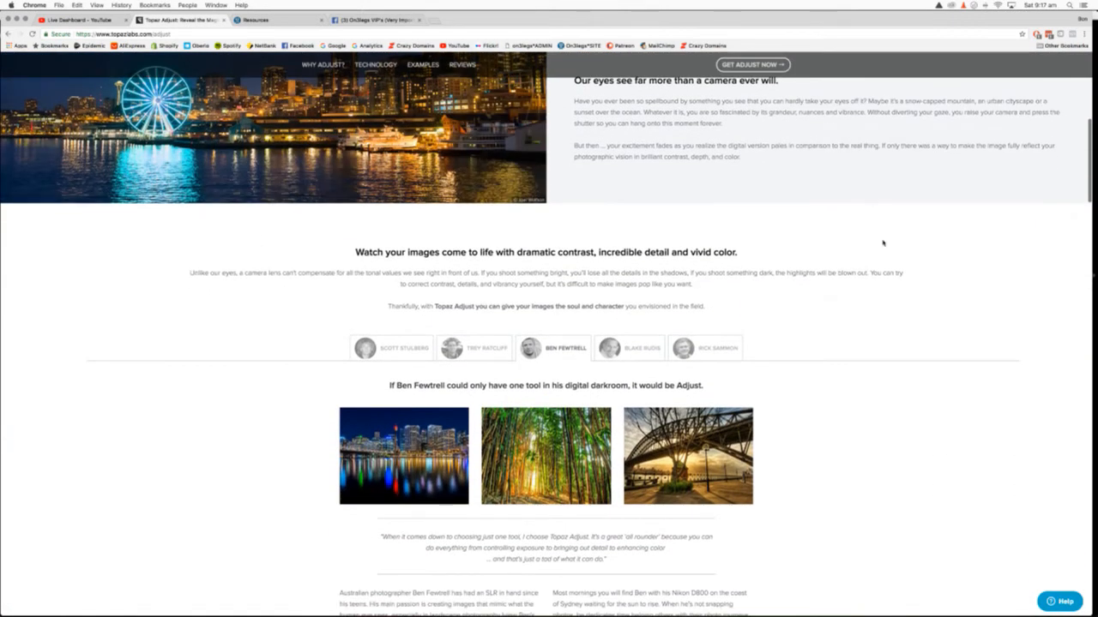
scroll(884, 242, "down", 2)
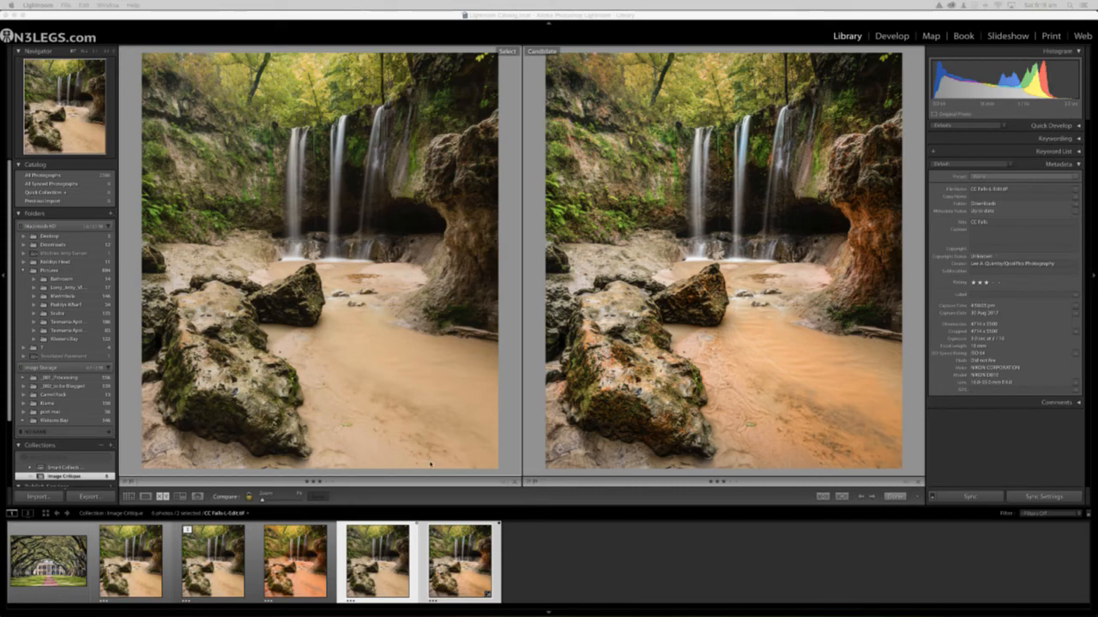
Step: Return to Lightroom, show The Big House.jpg on its own in Loupe view and open it in Develop
left_click(49, 562)
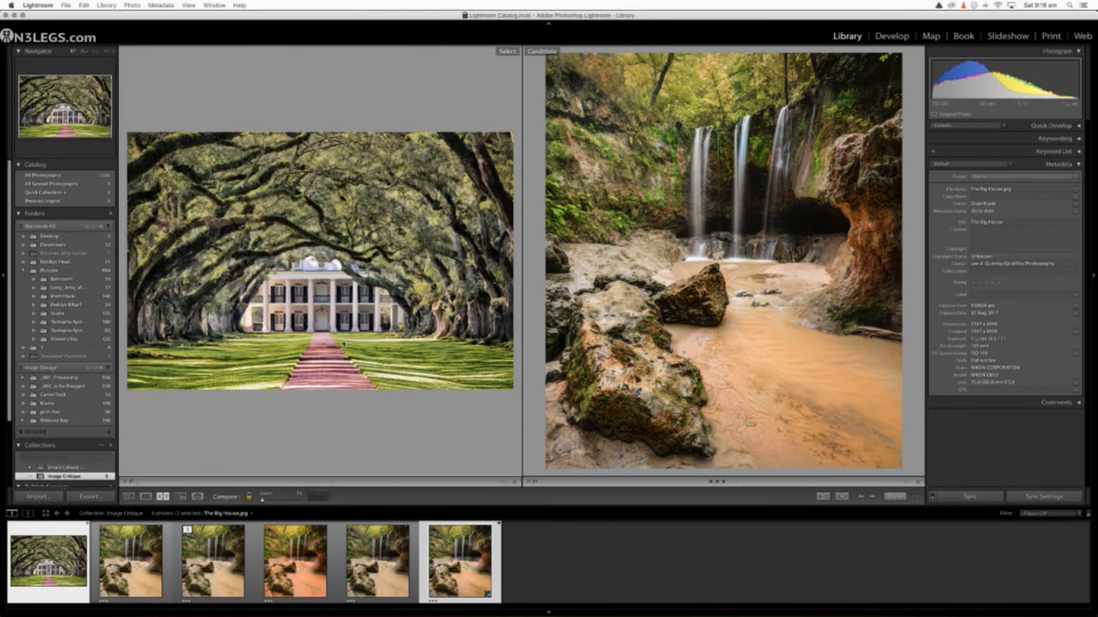
left_click(146, 497)
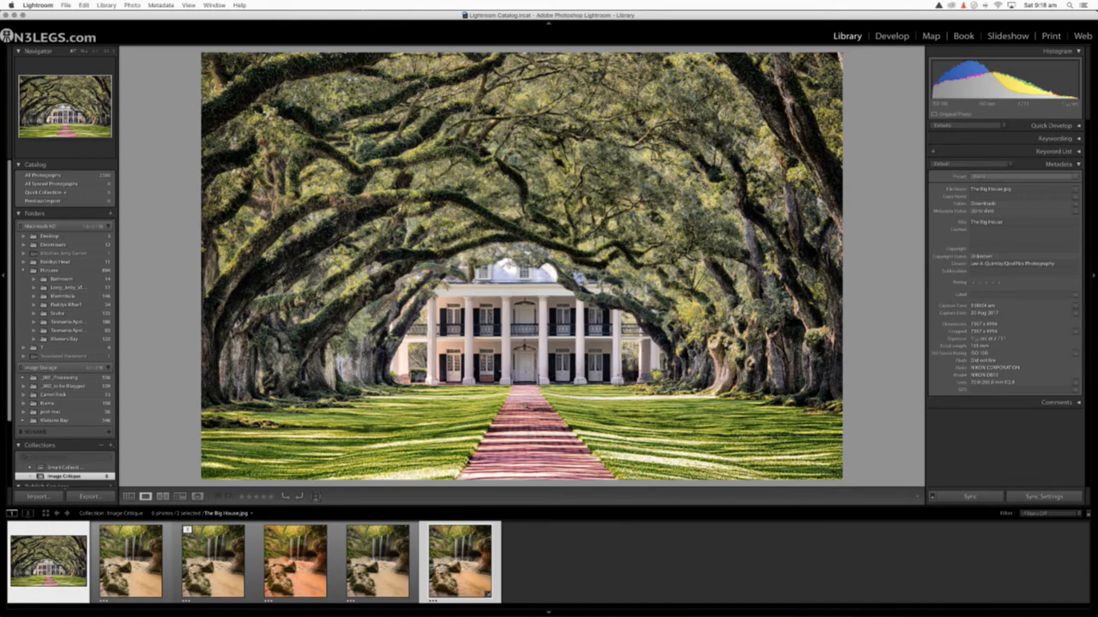
left_click(891, 36)
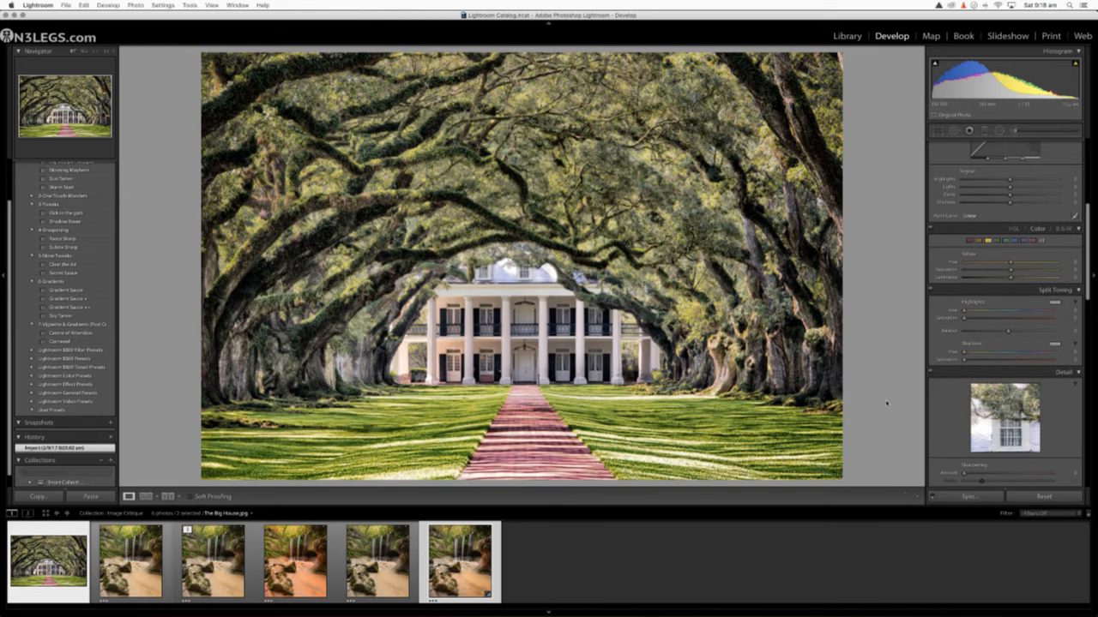
Step: Lower the mansion photo's Highlights to about -54, raise Shadows to about +29 and auto-set the Whites
scroll(999, 227, "up", 8)
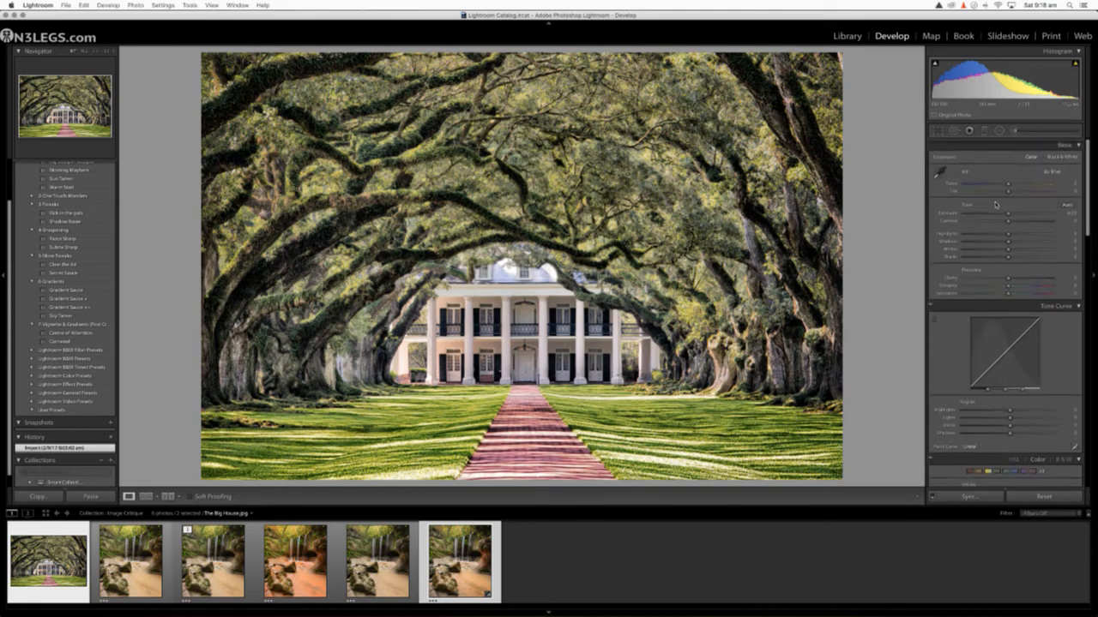
mouse_move(1008, 233)
left_mouse_down()
mouse_move(970, 237)
mouse_move(1022, 245)
left_mouse_up()
double_click(952, 248, "shift")
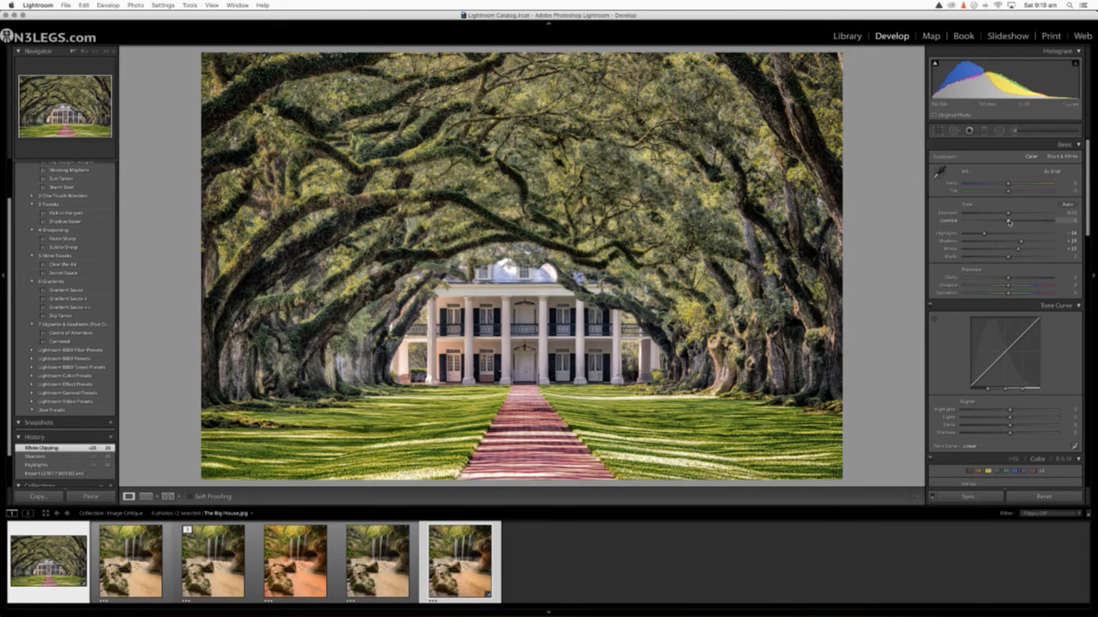
Step: Raise the photo's Contrast to about +23, Clarity to about +25 and Vibrance to about +23
left_click_drag(1008, 221, 1019, 222)
scroll(1019, 249, "down", 1)
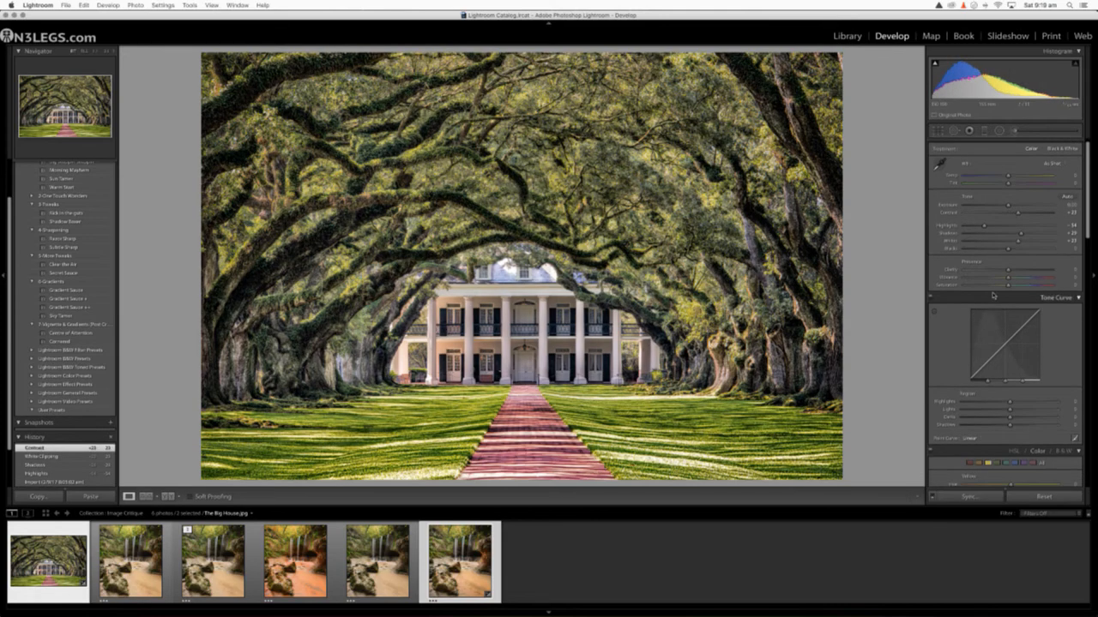
left_click(1019, 269)
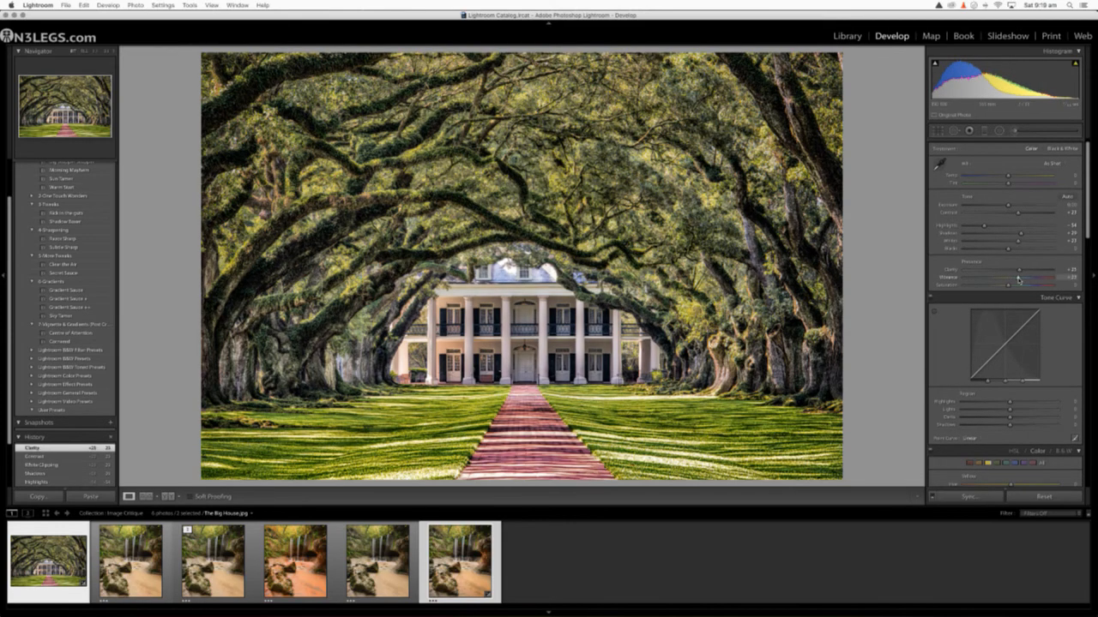
left_click(1019, 277)
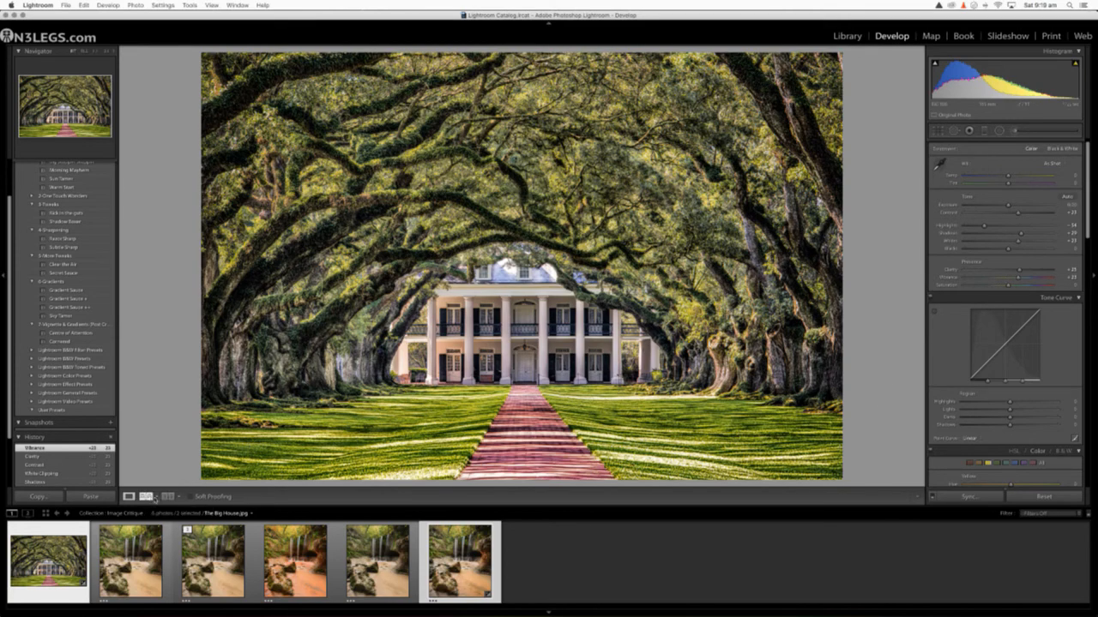
Step: Show the mansion photo before and after side by side and increase Contrast to about +30
left_click(168, 497)
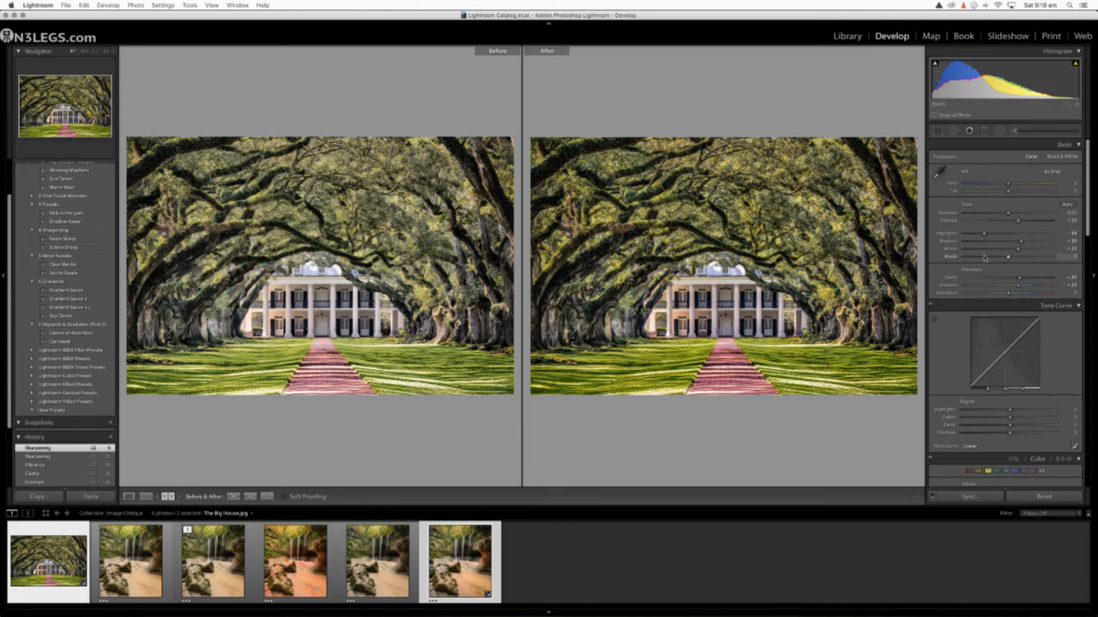
mouse_move(1018, 222)
left_mouse_down()
mouse_move(1032, 223)
mouse_move(1020, 223)
left_mouse_up()
Step: Shift the Green hue slightly negative, lower Green saturation to about -27 and return to the single-image view
scroll(998, 328, "down", 5)
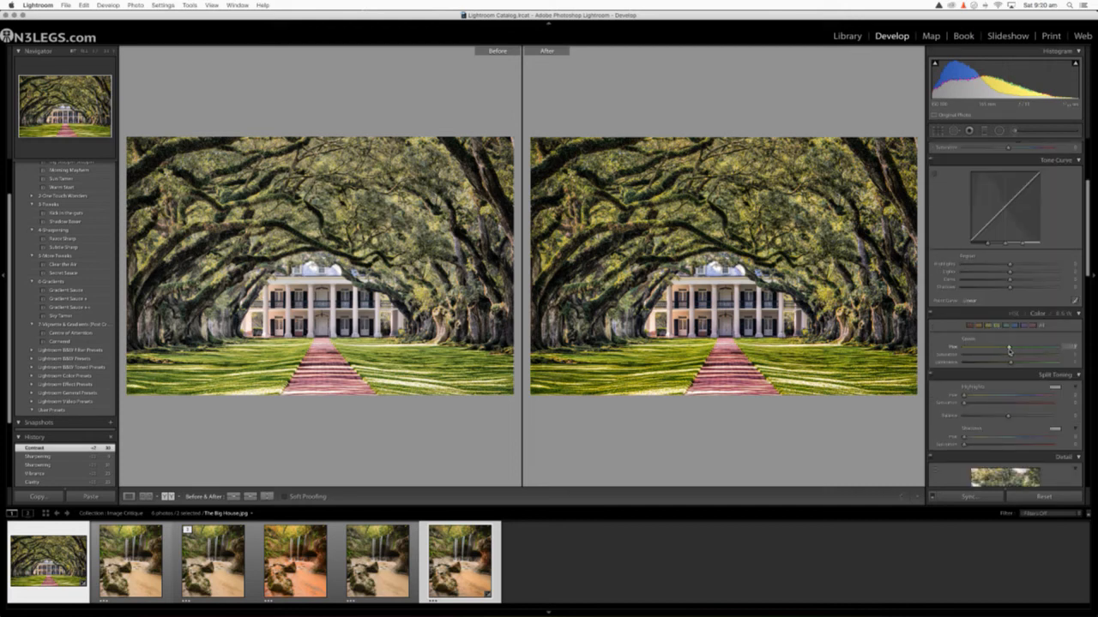
left_click_drag(1008, 351, 1005, 351)
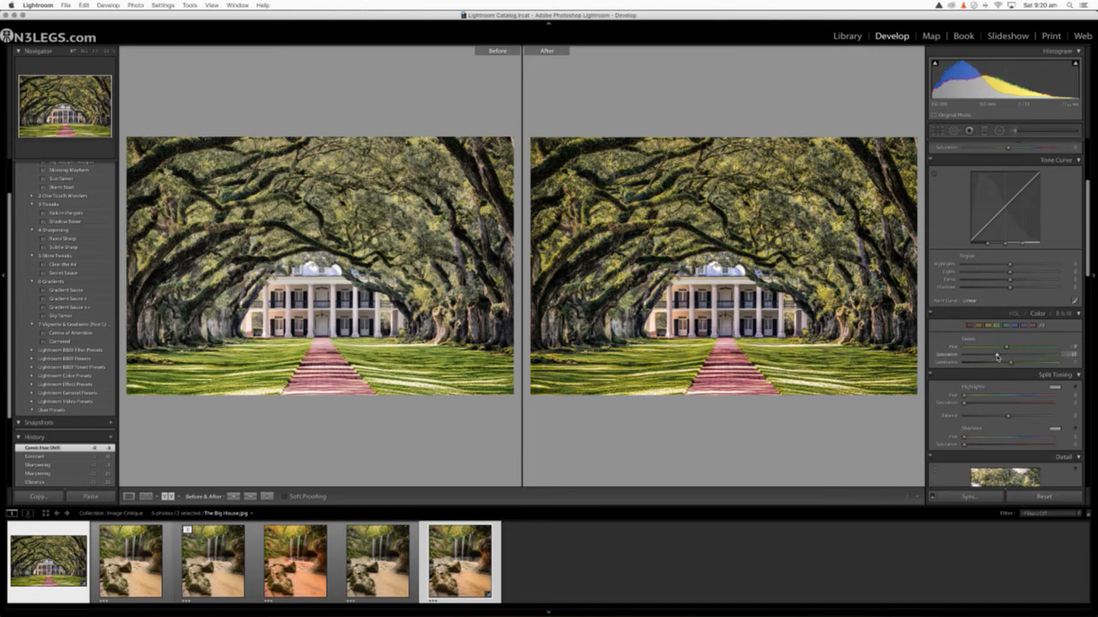
left_click(996, 356)
left_click(129, 496)
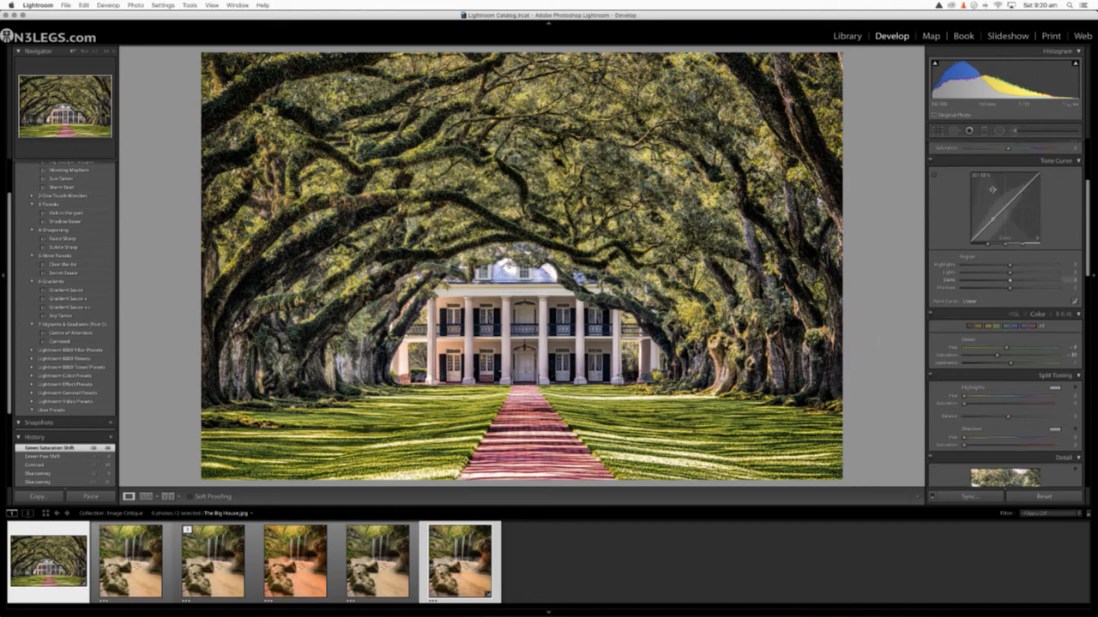
Step: Cool the photo's white balance temperature slightly and raise Vibrance to about +44
scroll(943, 189, "up", 5)
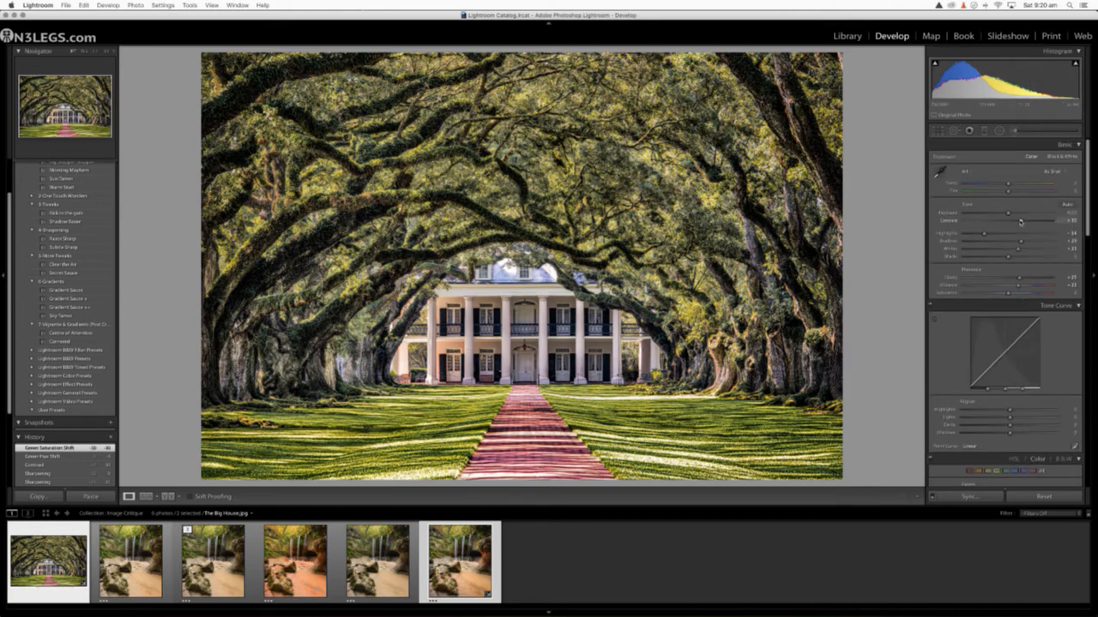
left_click_drag(1008, 186, 1007, 187)
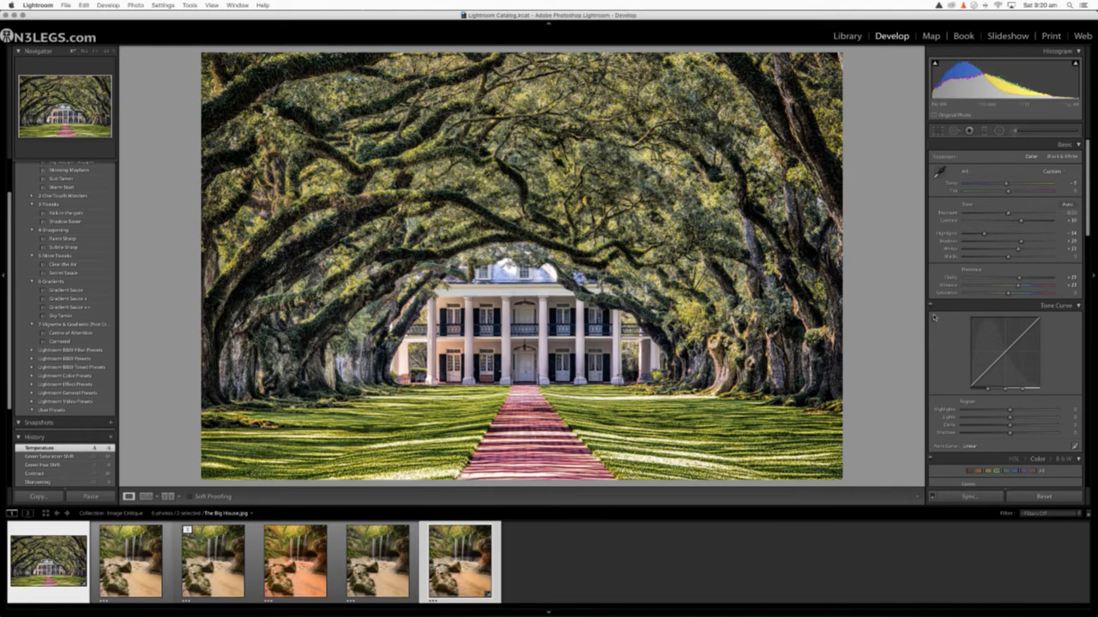
scroll(974, 289, "down", 1)
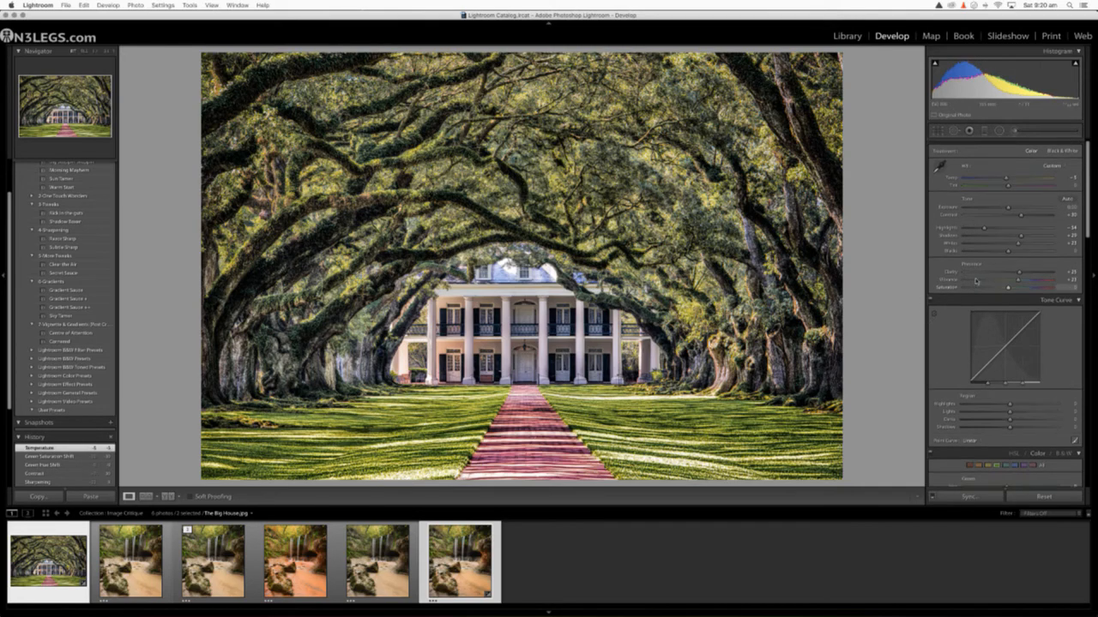
left_click_drag(1018, 280, 1026, 279)
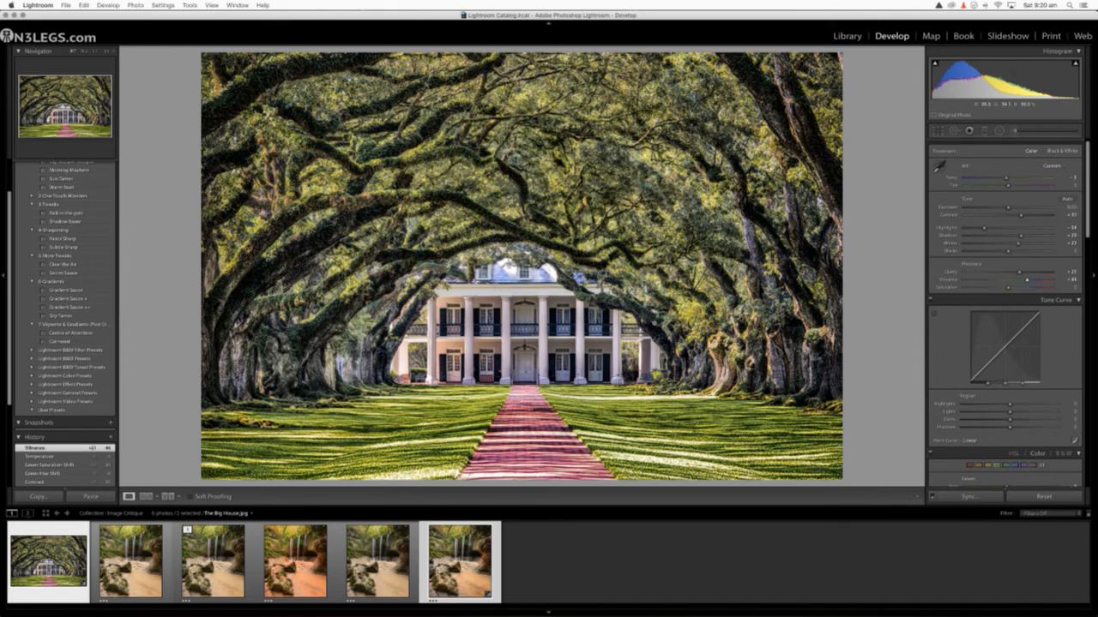